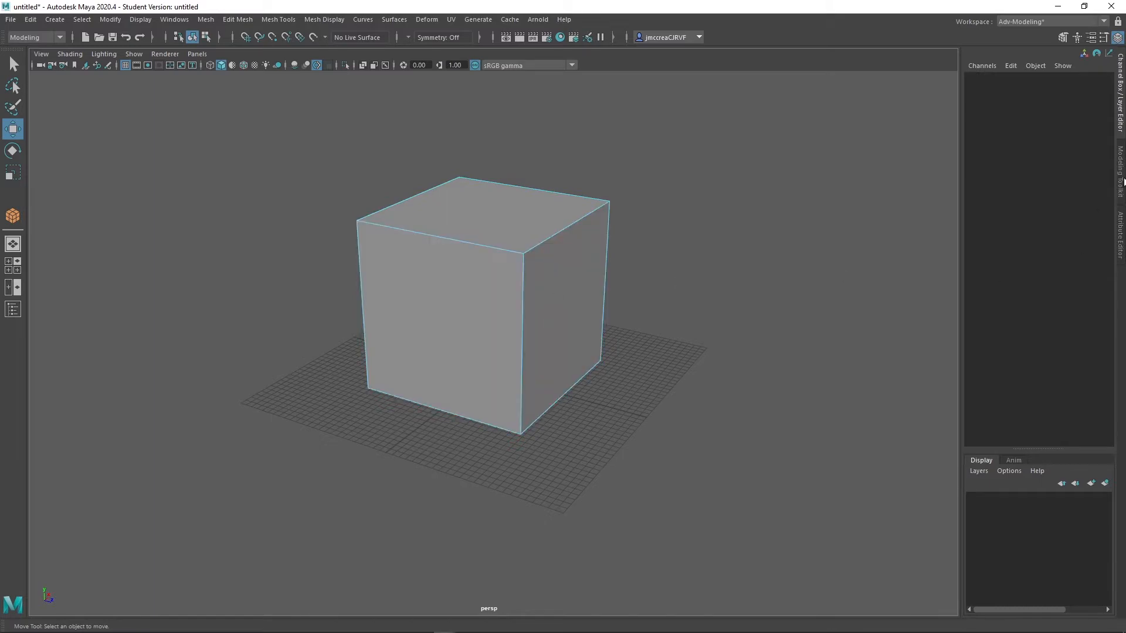
Open the Modeling Toolkit and review the face-editing commands available for the cube
click(1121, 171)
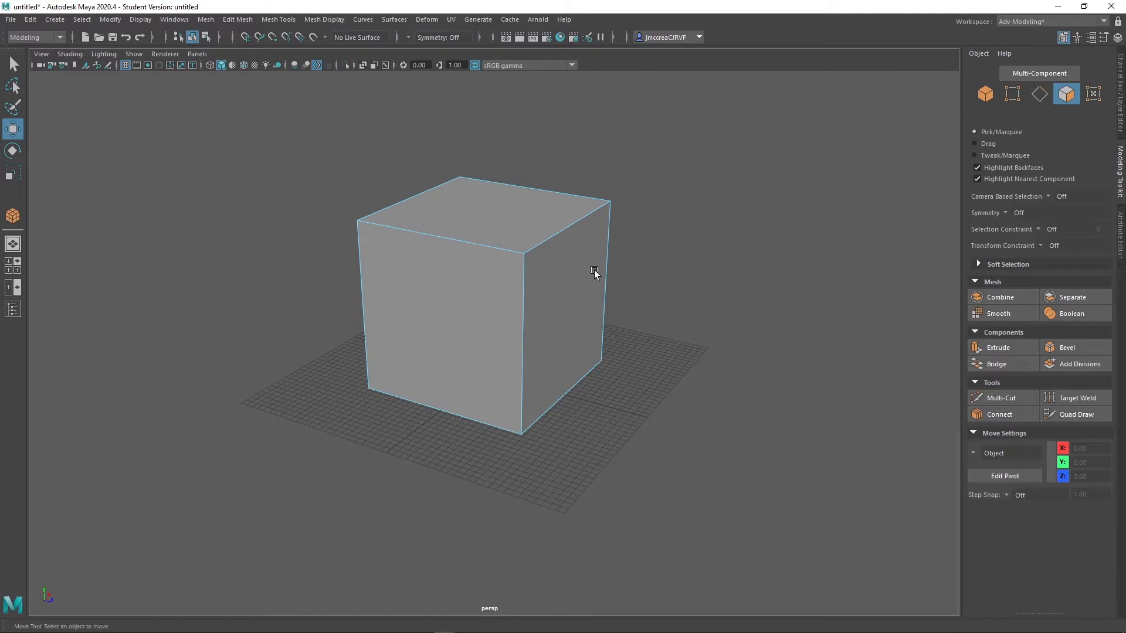
shift+right_drag(387, 262, 390, 398)
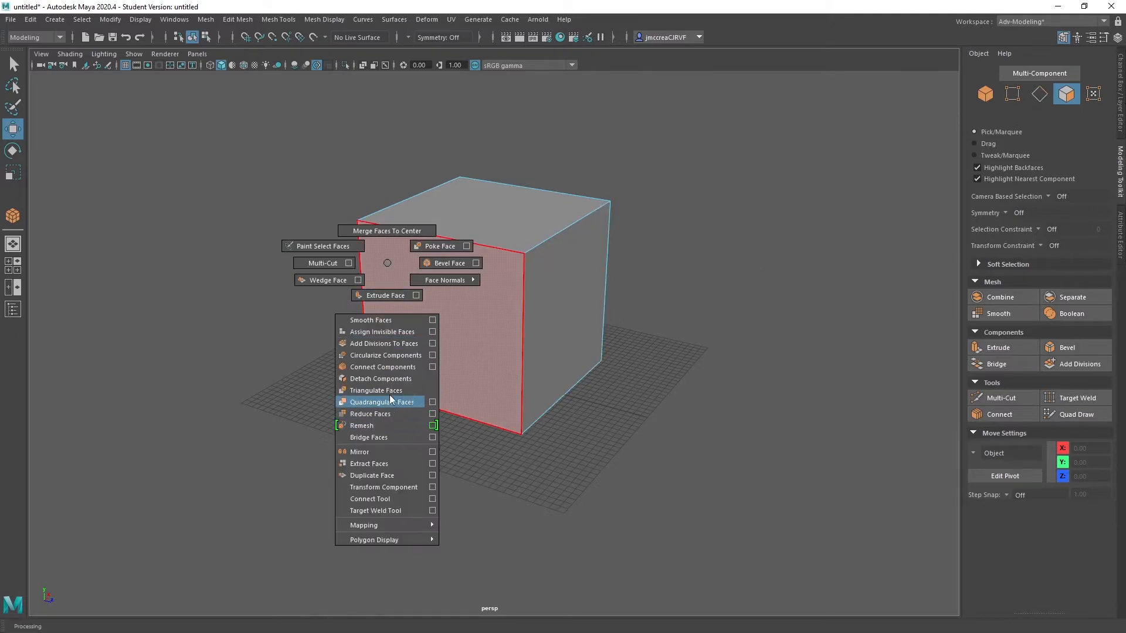
mouse_move(388, 267)
shift+right_down()
mouse_move(339, 242)
mouse_move(367, 331)
mouse_move(380, 451)
mouse_move(396, 323)
shift+right_up()
shift+right_drag(388, 266, 388, 267)
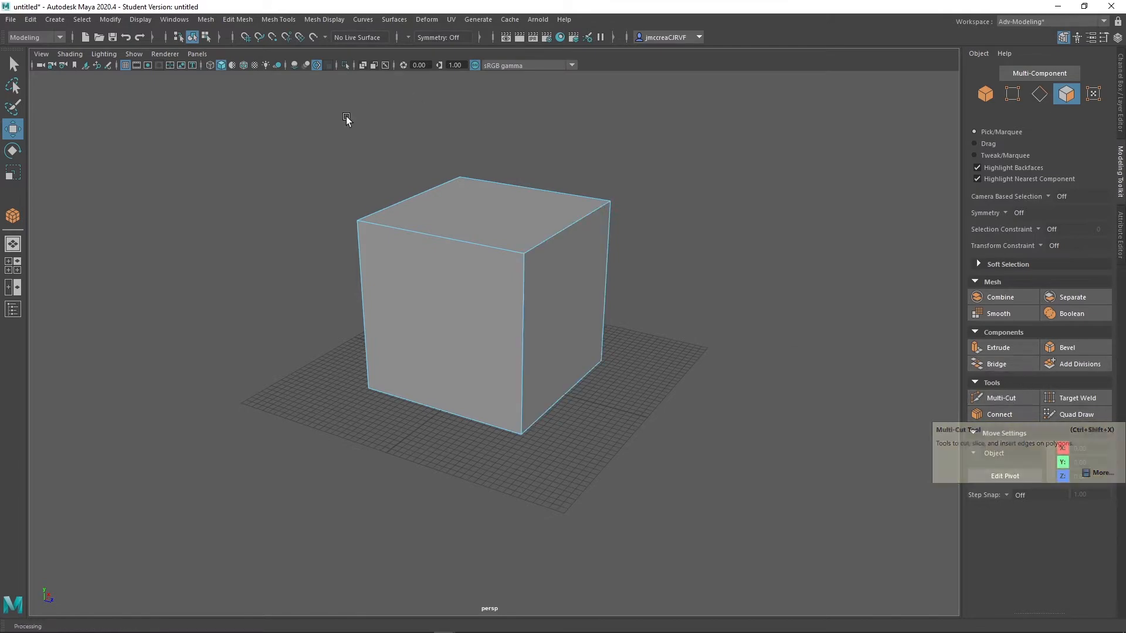
Select all six faces of the cube and extrude them with Keep Faces Together turned off
drag(282, 117, 492, 346)
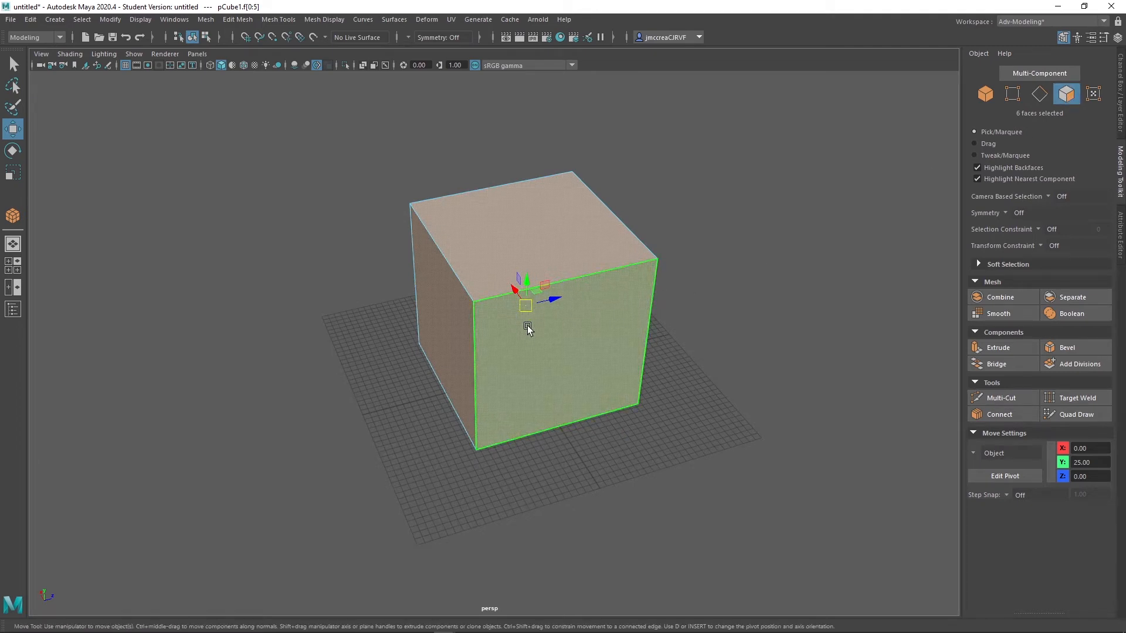
alt+drag(526, 325, 646, 337)
click(1014, 348)
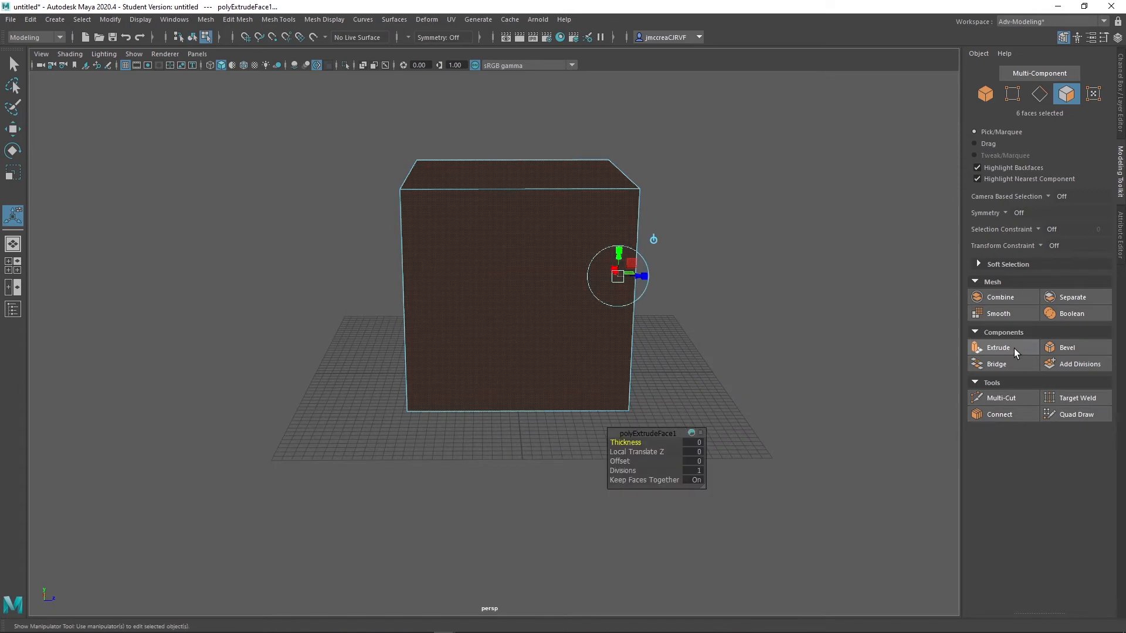
drag(624, 440, 651, 493)
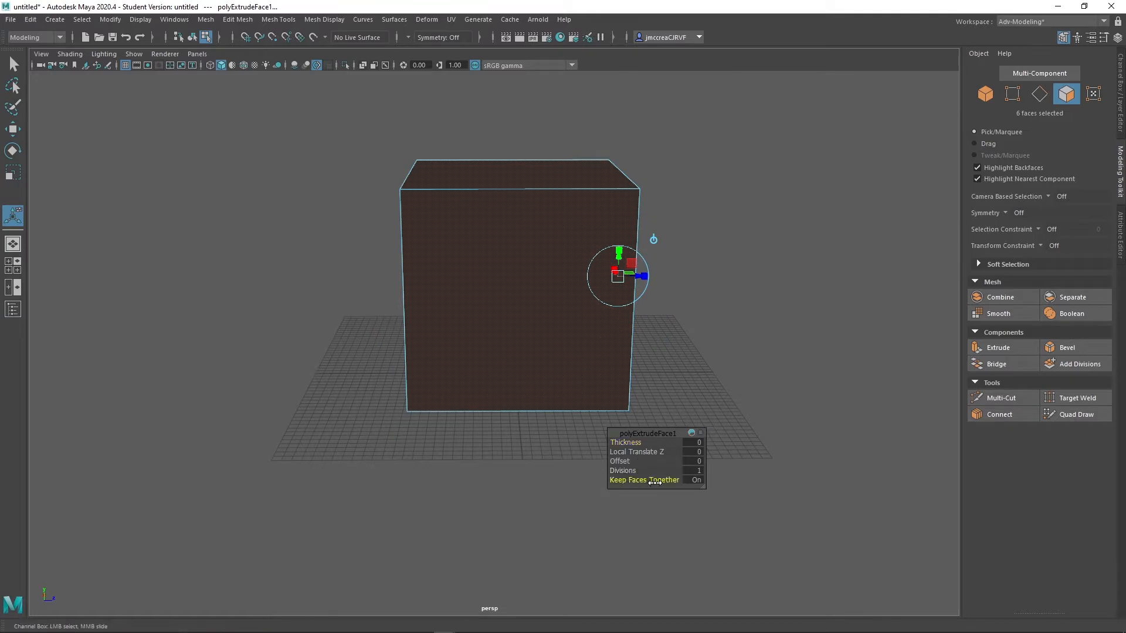
click(654, 482)
Try a thickness of 19.7, local translate Z of -1.3 and offset of 14.6 on the extruded faces
drag(623, 443, 696, 449)
alt+drag(440, 316, 542, 296)
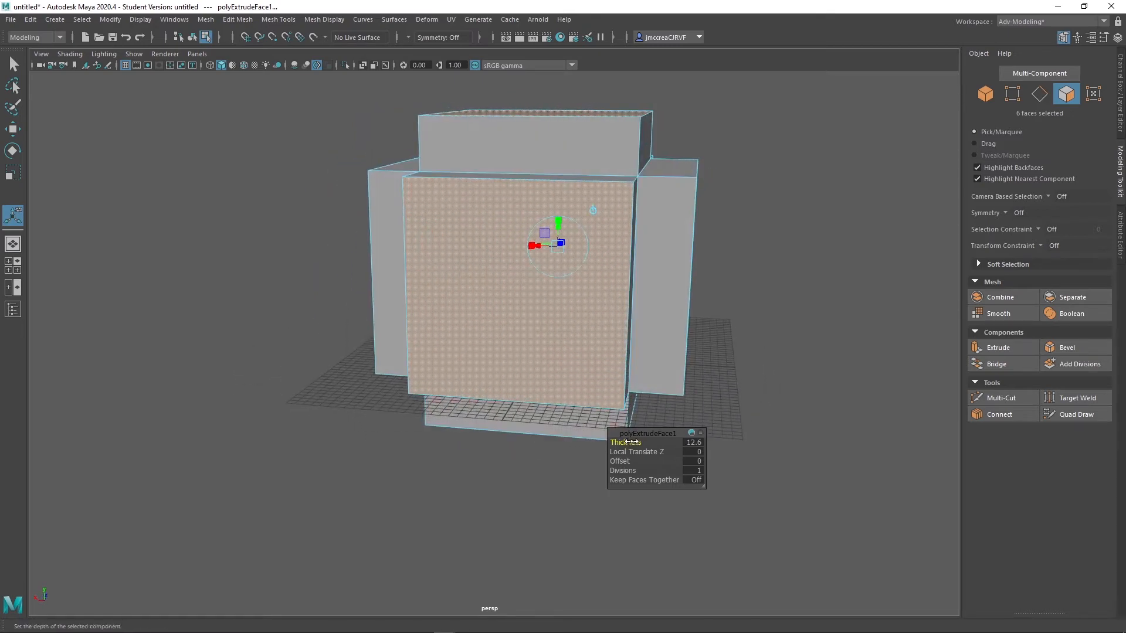
drag(623, 443, 669, 443)
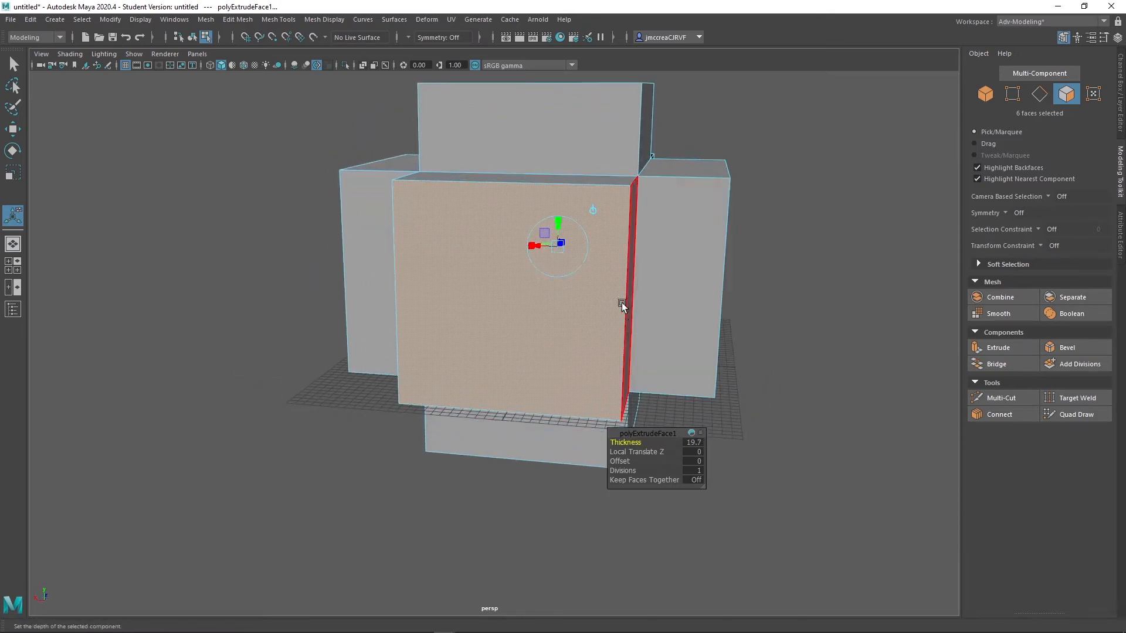
alt+drag(621, 305, 595, 346)
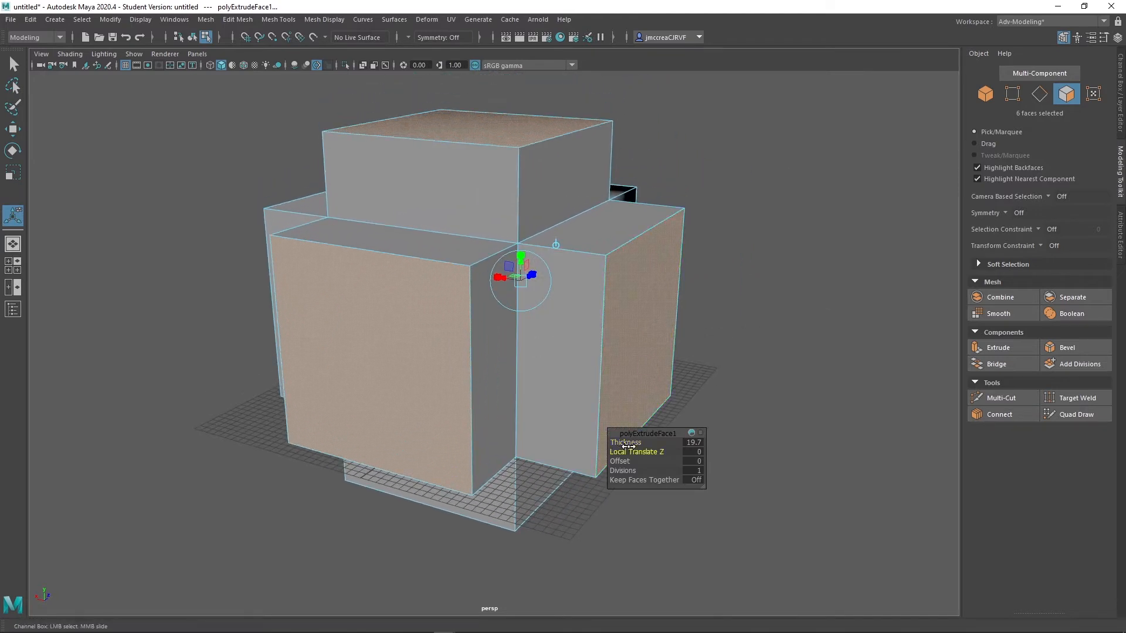
drag(622, 451, 709, 456)
mouse_move(434, 354)
alt+mouse_down()
mouse_move(573, 334)
mouse_move(523, 326)
mouse_move(445, 344)
alt+mouse_up()
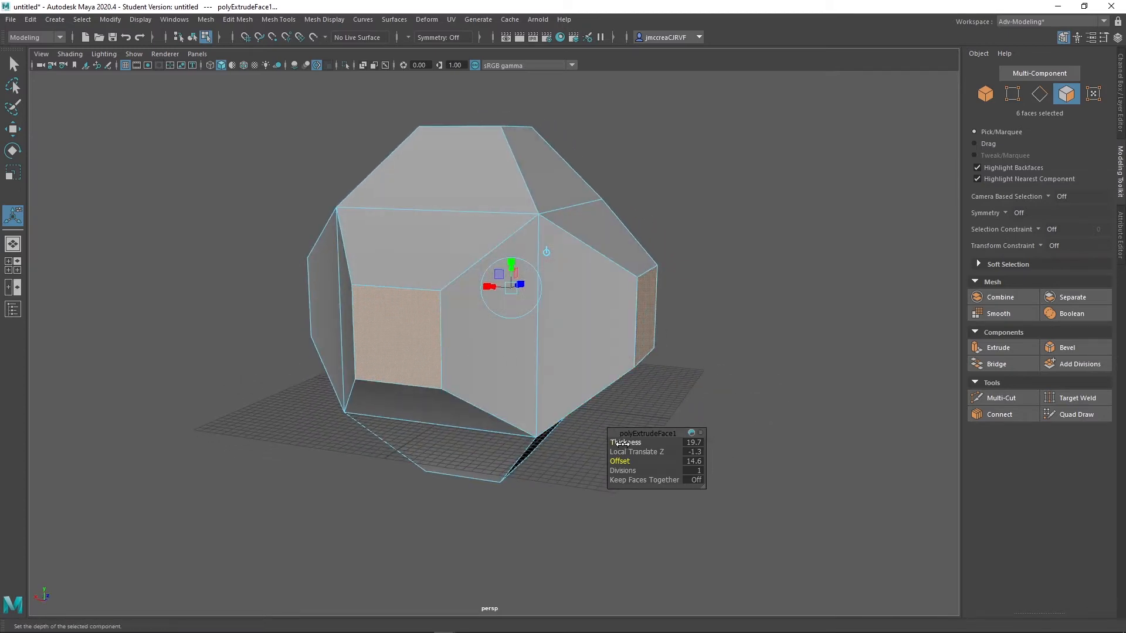
Reset the extrusion's thickness, local translate Z and offset to 0
mouse_move(624, 442)
mouse_down()
mouse_move(809, 440)
mouse_move(609, 432)
mouse_up()
key(ctrl+z)
click(700, 443)
text(0)
key(Tab)
text(0)
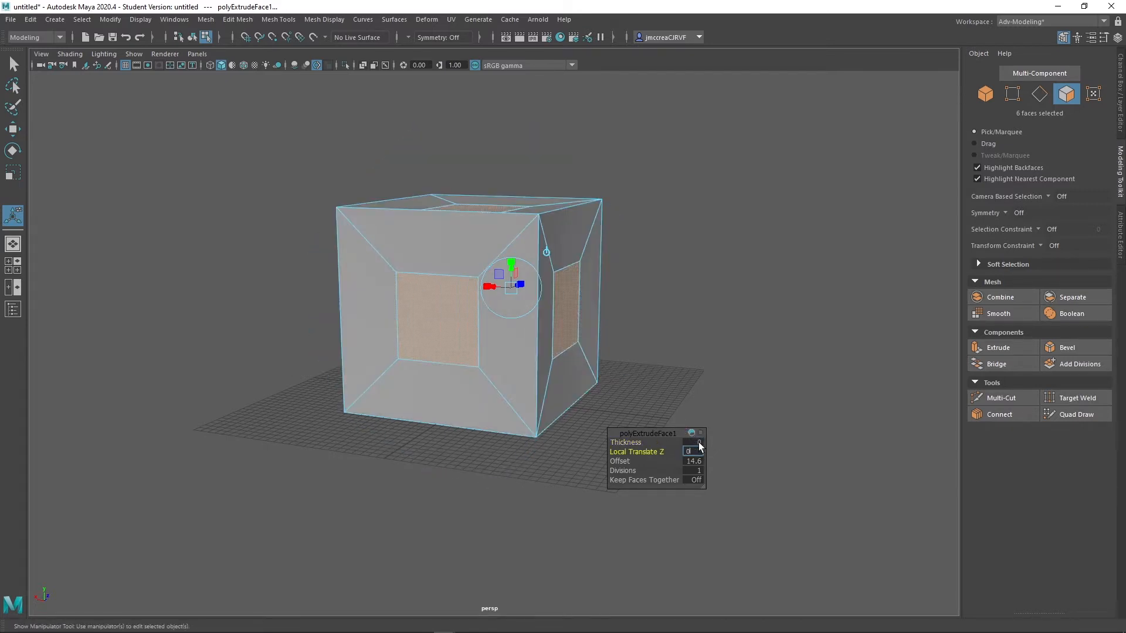
key(Tab)
text(0)
key(Tab)
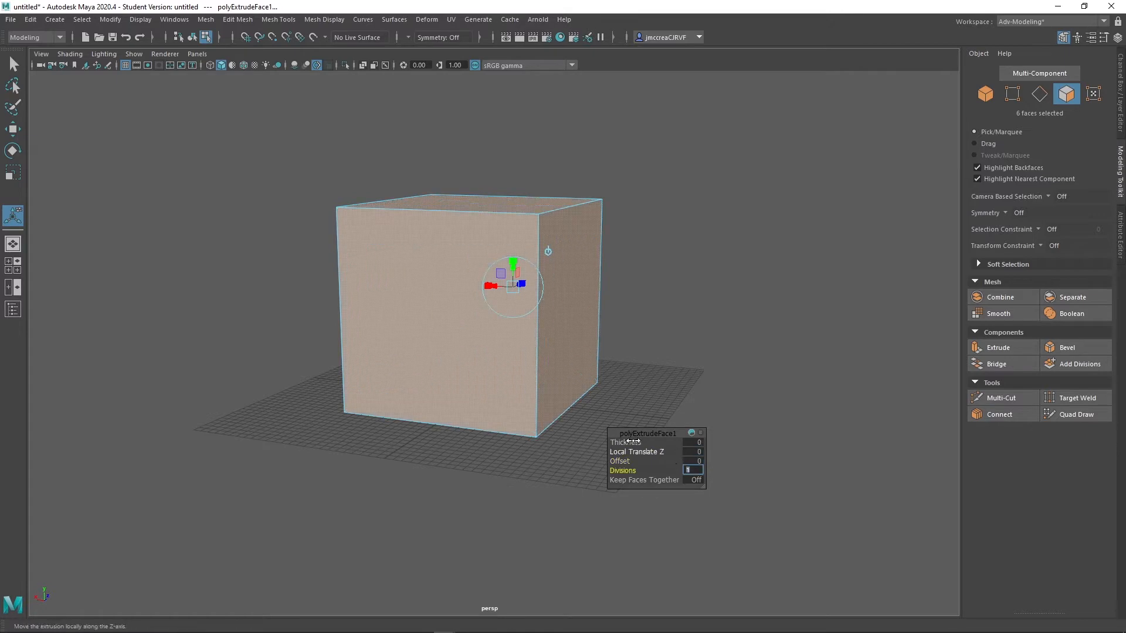
Inset the six extruded faces by setting the extrusion's offset to 6.4
drag(622, 462, 665, 464)
alt+drag(663, 261, 686, 247)
scroll(557, 279, up, 3)
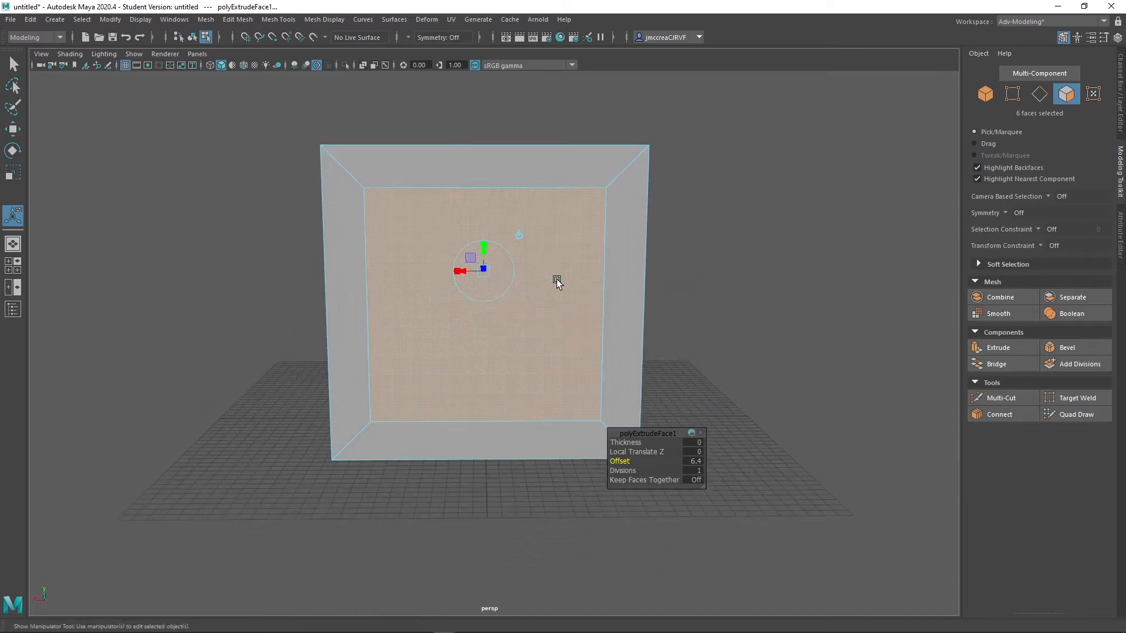
alt+drag(470, 346, 769, 333)
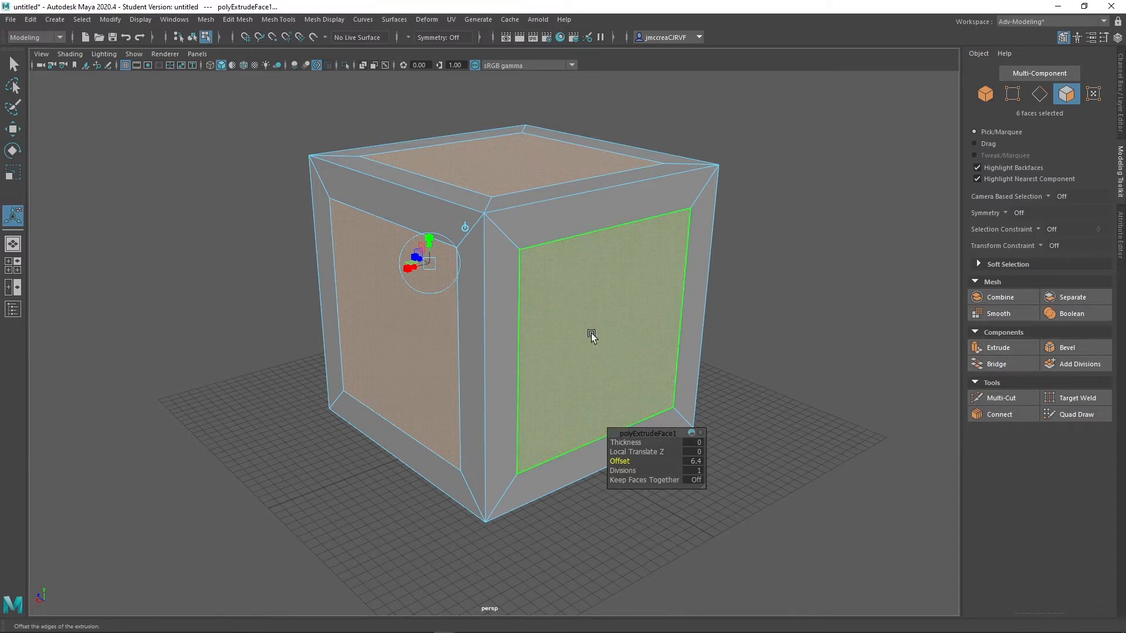
Extrude the six inset faces again with a thickness of -2.5 to recess the crate's panels
mouse_move(647, 344)
shift+right_down()
mouse_move(647, 381)
mouse_move(648, 344)
shift+right_up()
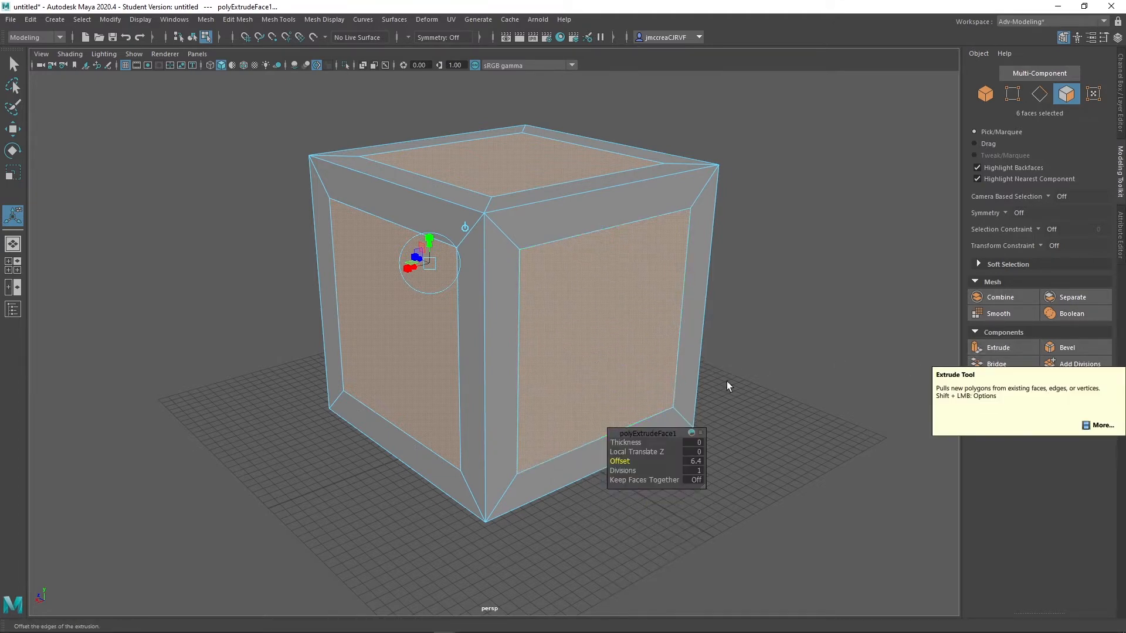
drag(642, 432, 799, 346)
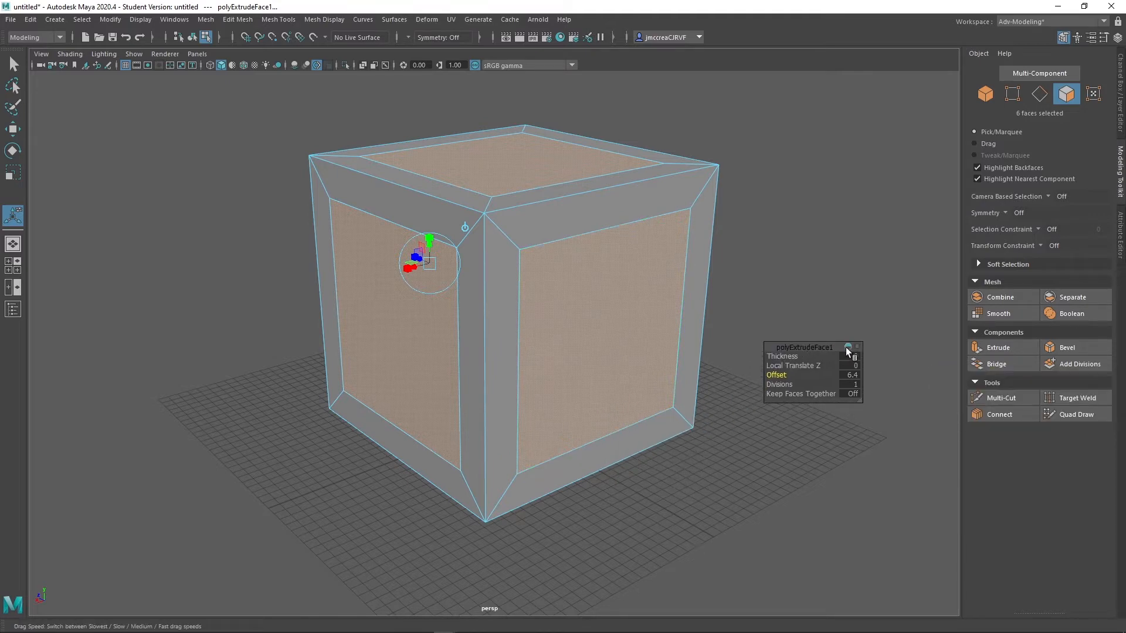
click(993, 350)
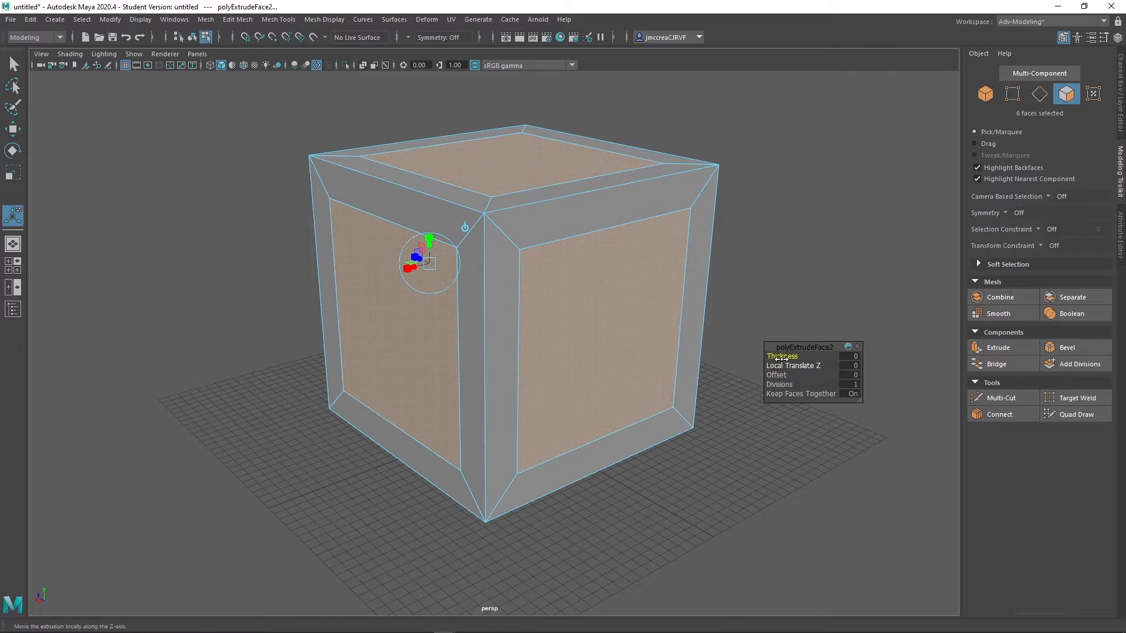
drag(781, 359, 762, 377)
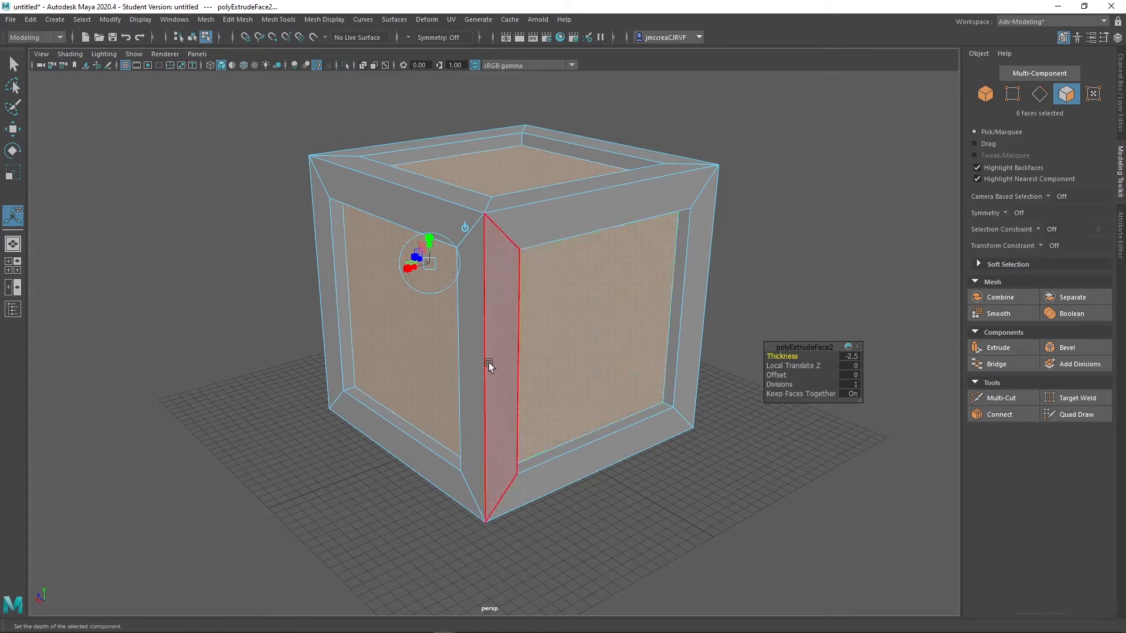
alt+drag(488, 363, 582, 328)
alt+right_drag(582, 329, 616, 332)
alt+drag(616, 332, 536, 341)
key(f)
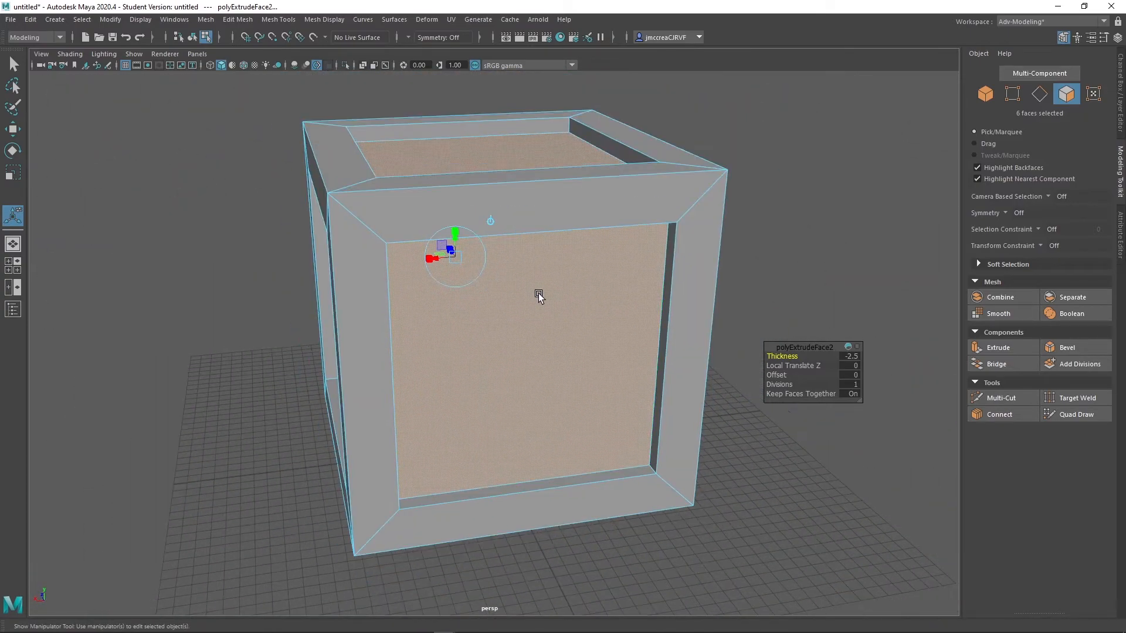
Return the crate to object mode and look through its construction history, expanding polyExtrudeFace1 and the polyCube1 creation settings
right_drag(544, 286, 581, 272)
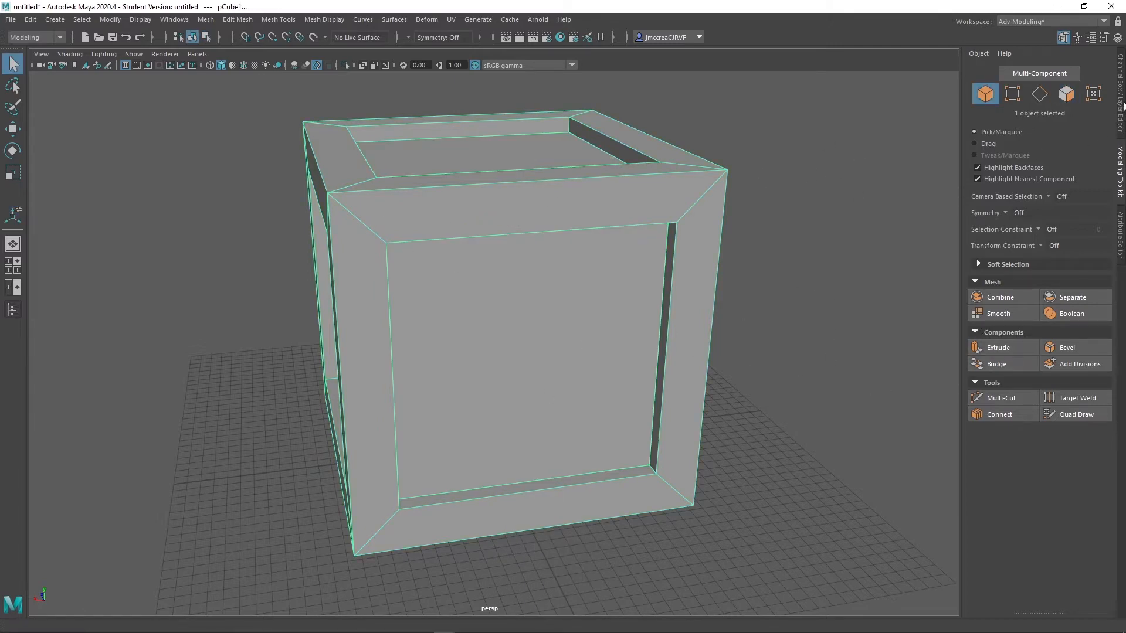
click(1121, 103)
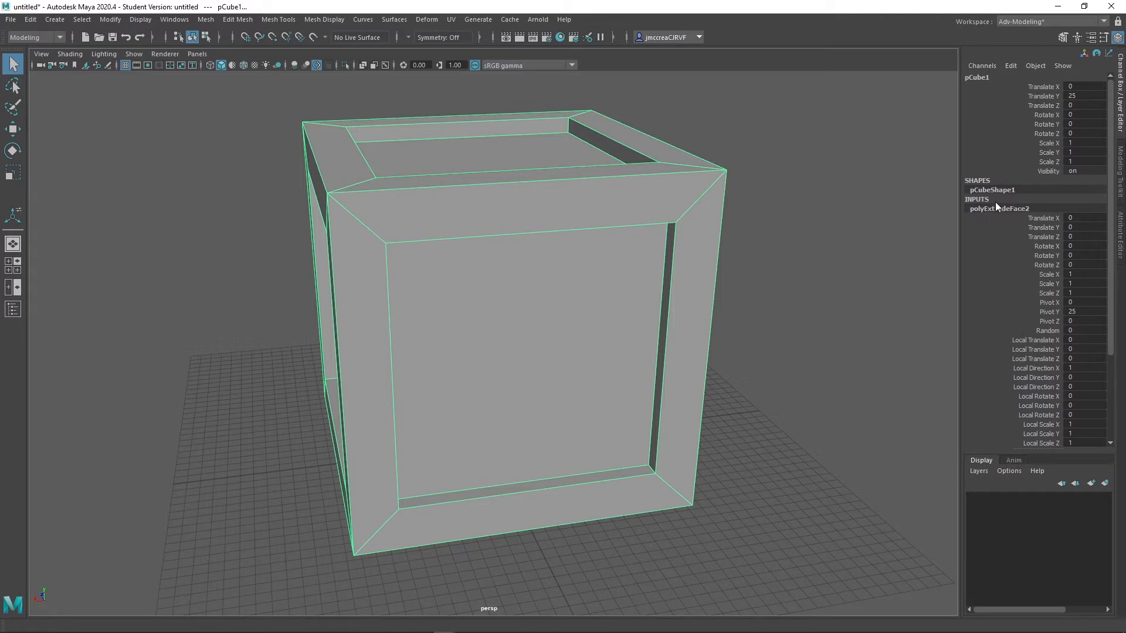
double_click(1007, 189)
scroll(1035, 308, down, 4)
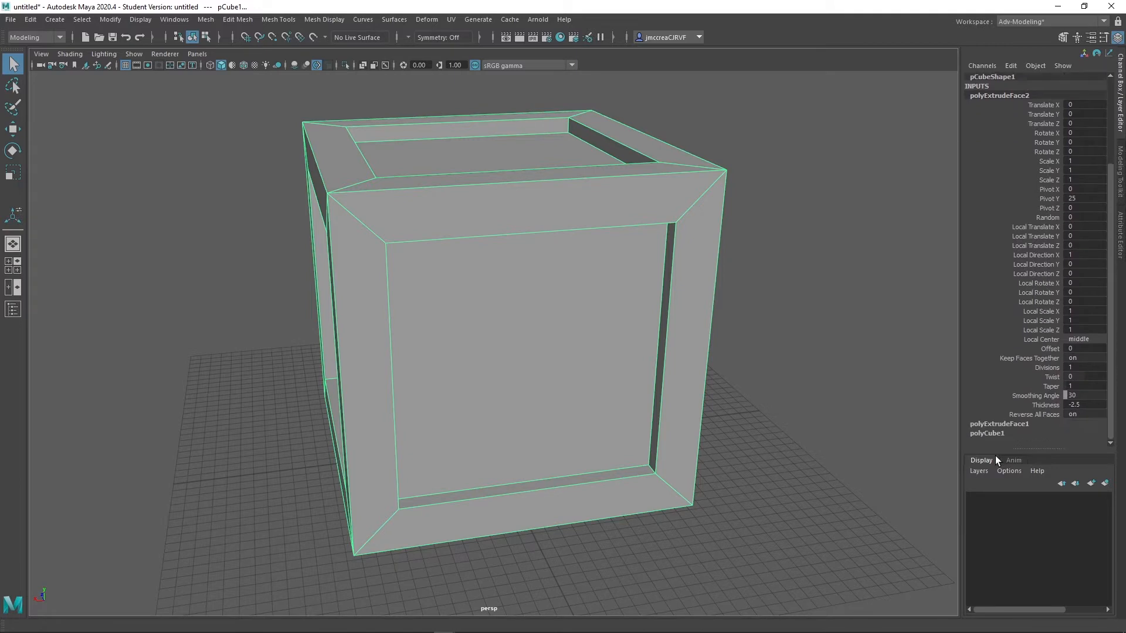
click(1002, 424)
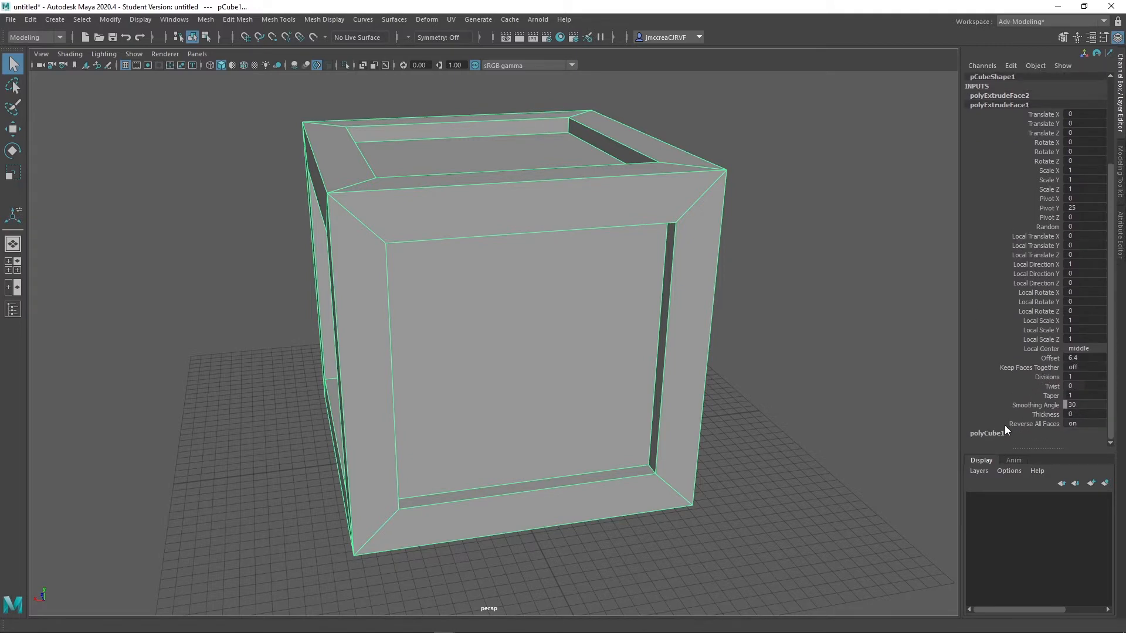
click(999, 433)
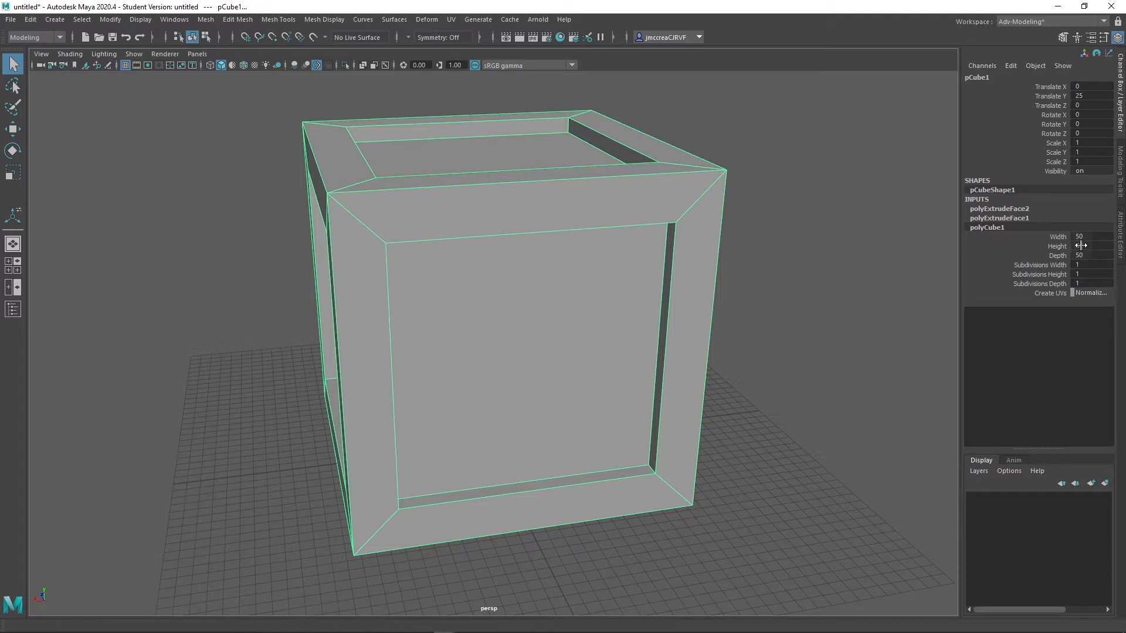
Try different subdivision counts on the base cube, including a Subdivisions Width of 2, and restore them to 1
mouse_move(1084, 264)
mouse_down()
mouse_move(1102, 264)
mouse_move(1085, 264)
mouse_up()
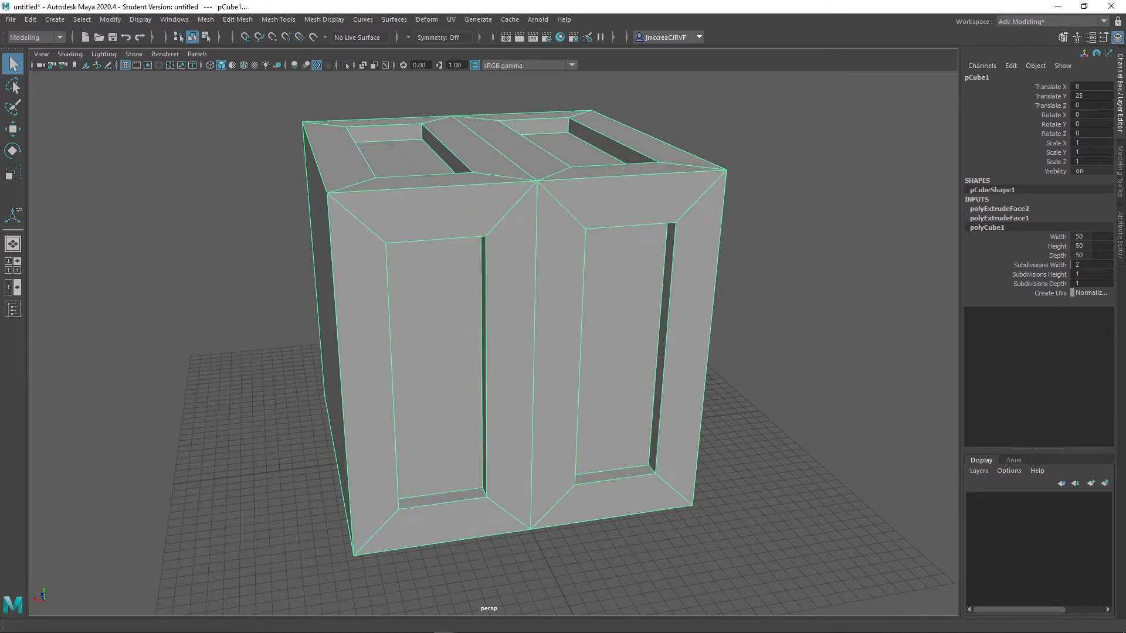
alt+drag(533, 355, 575, 350)
drag(1080, 276, 1043, 273)
alt+drag(681, 307, 621, 258)
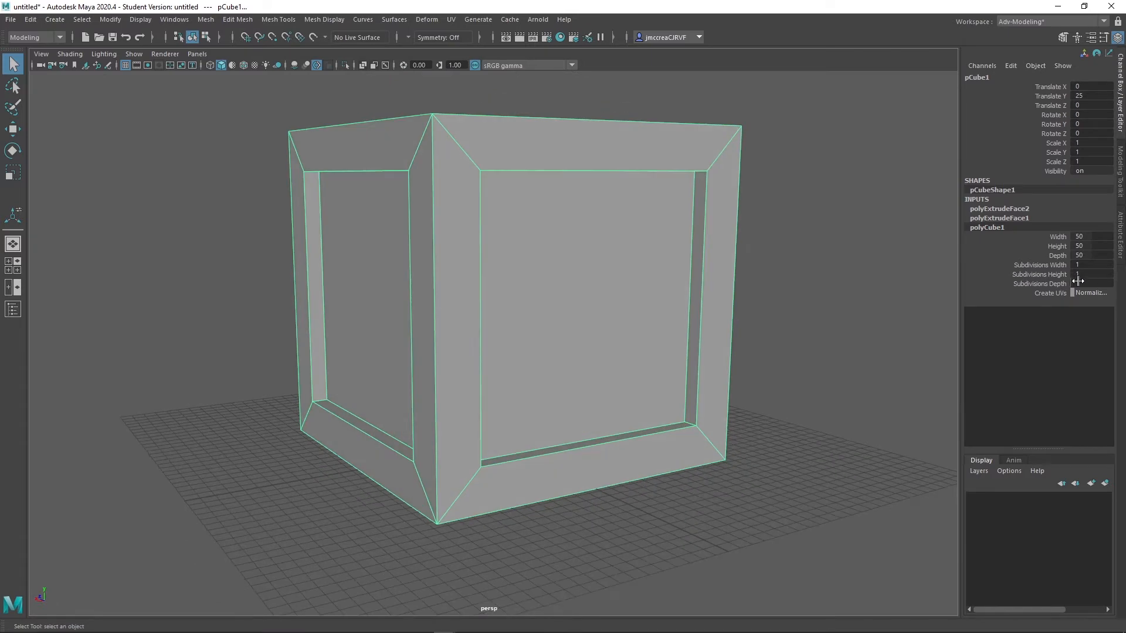
mouse_move(1077, 280)
mouse_down()
mouse_move(1089, 281)
mouse_move(1077, 280)
mouse_up()
alt+drag(787, 249, 674, 271)
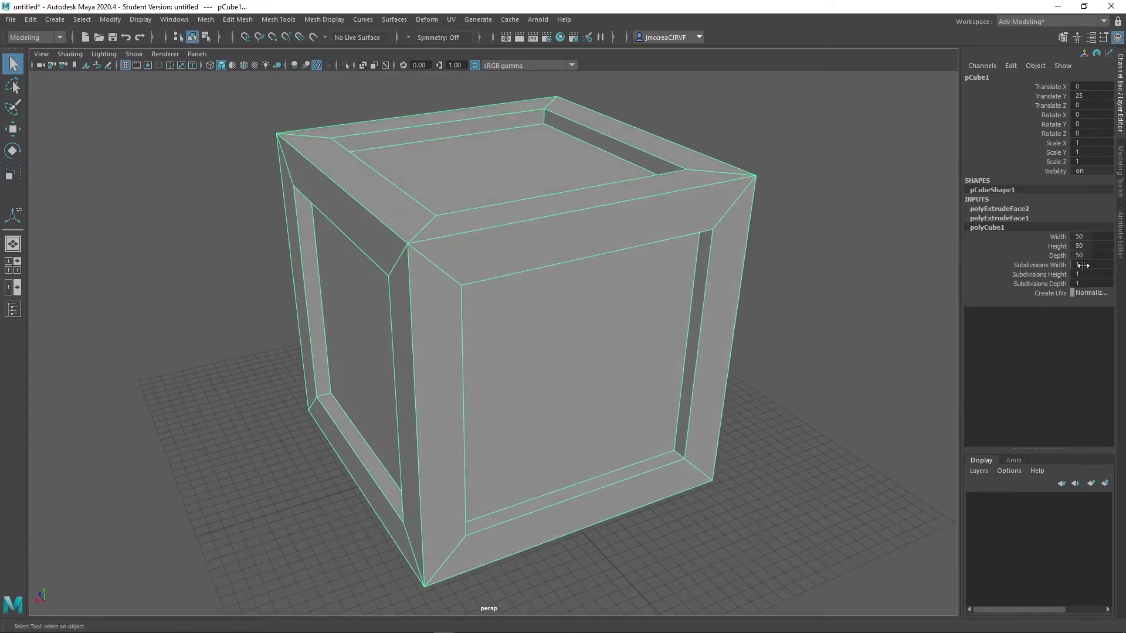
drag(1082, 266, 1089, 265)
alt+drag(645, 275, 587, 270)
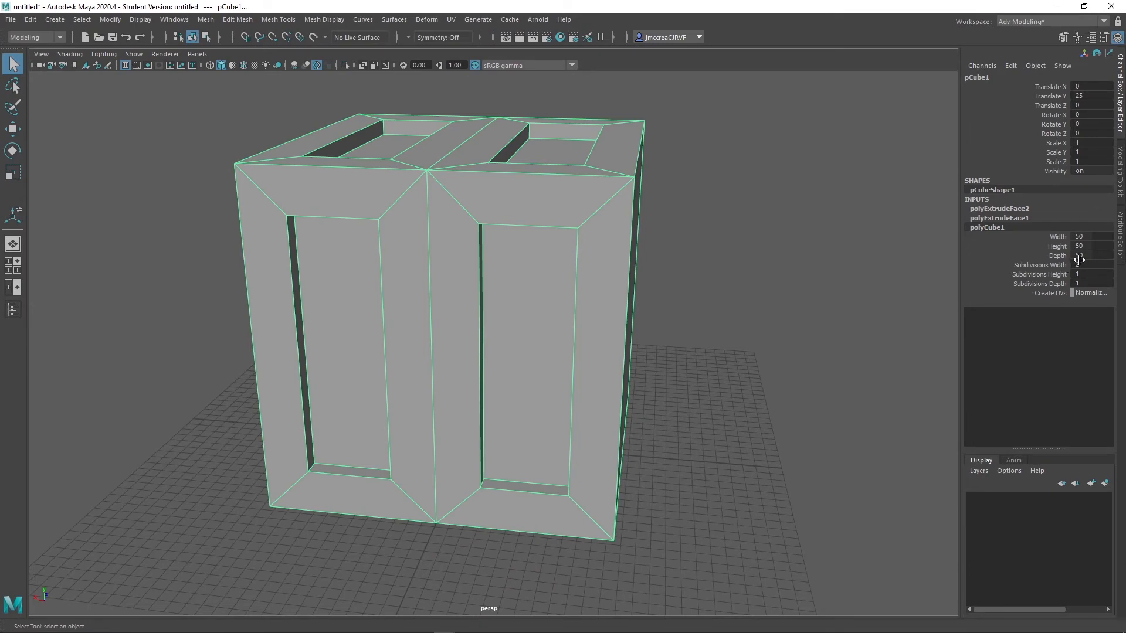
drag(1079, 259, 1071, 260)
alt+drag(817, 221, 887, 218)
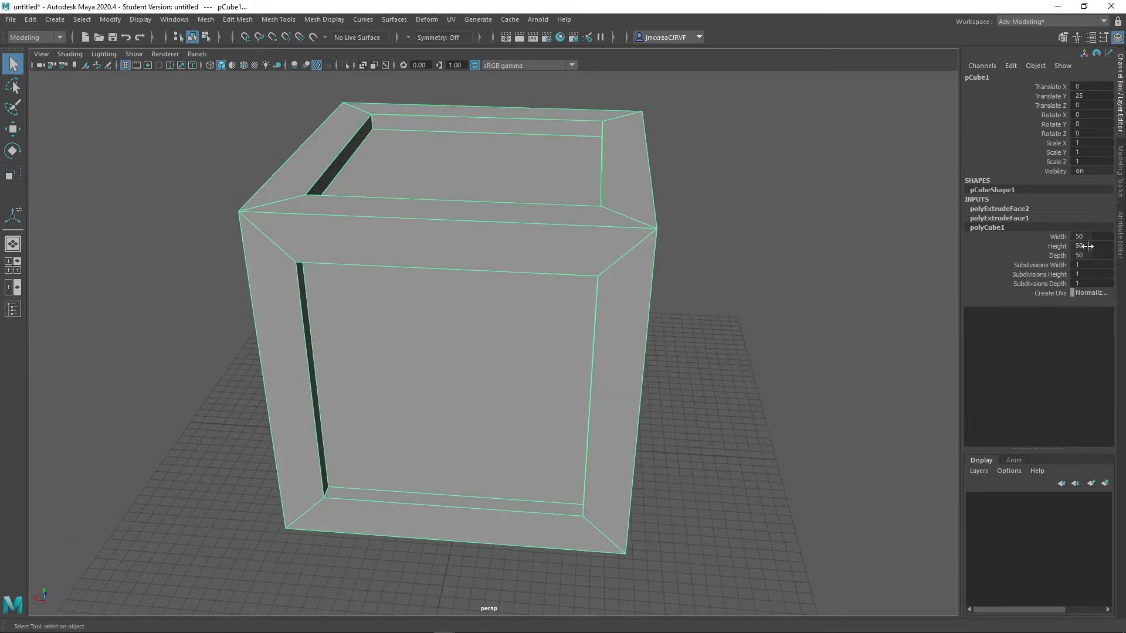
Change the base cube's height to 77 and its depth to 100
drag(1086, 246, 1099, 247)
alt+drag(623, 242, 704, 268)
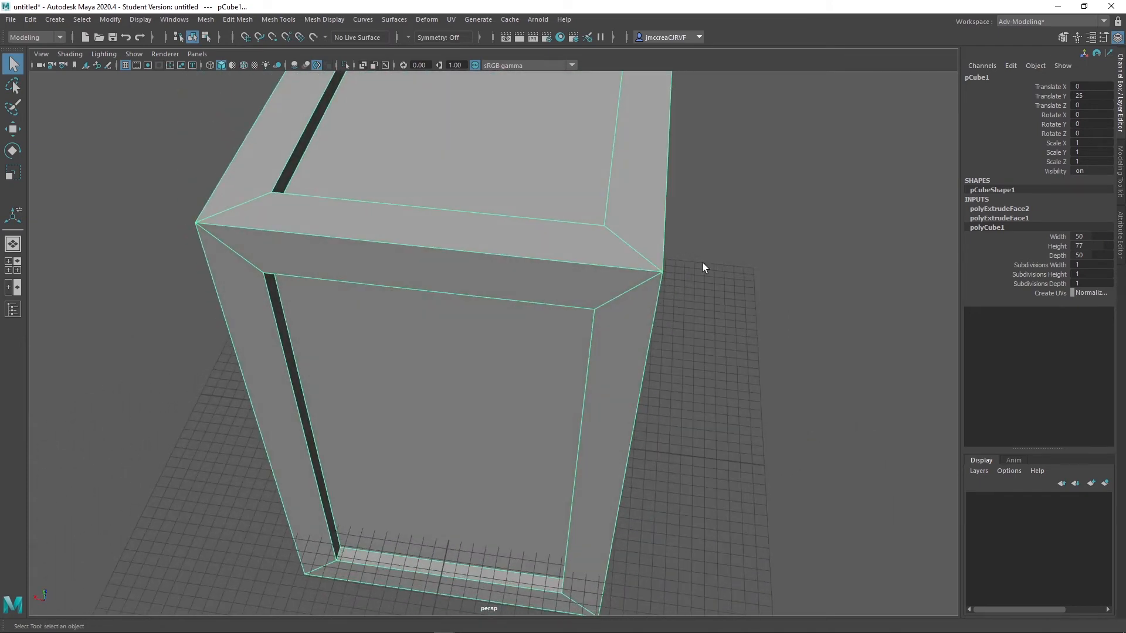
drag(1092, 252, 1099, 253)
alt+drag(876, 288, 479, 251)
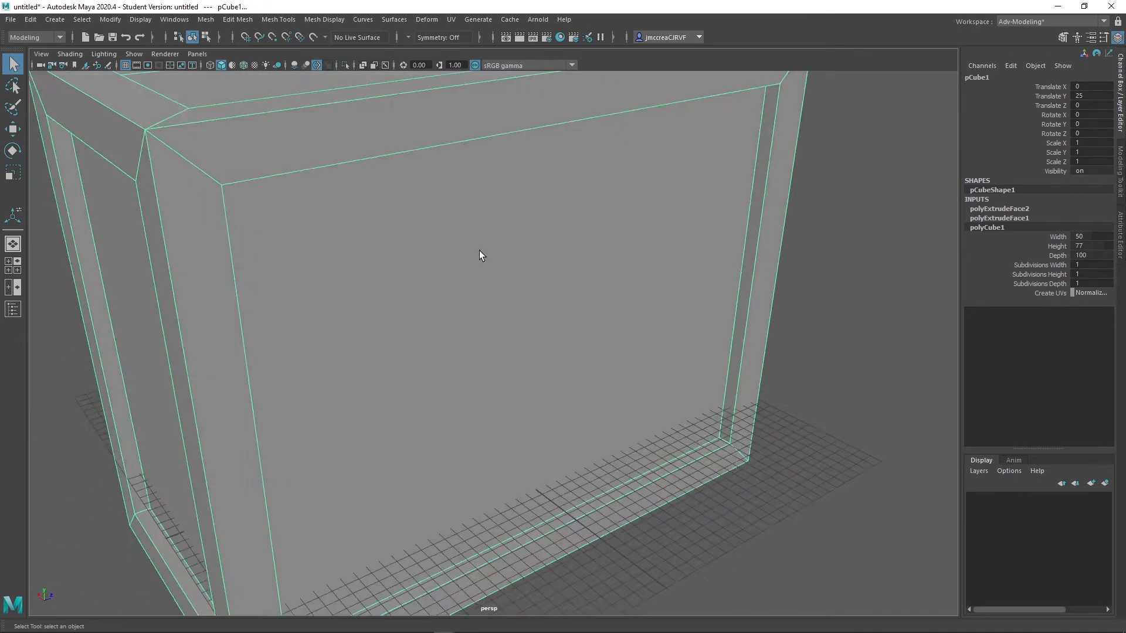
scroll(628, 256, down, 5)
Set the base cube's width to 61 and its height to 45
click(1088, 236)
text(61)
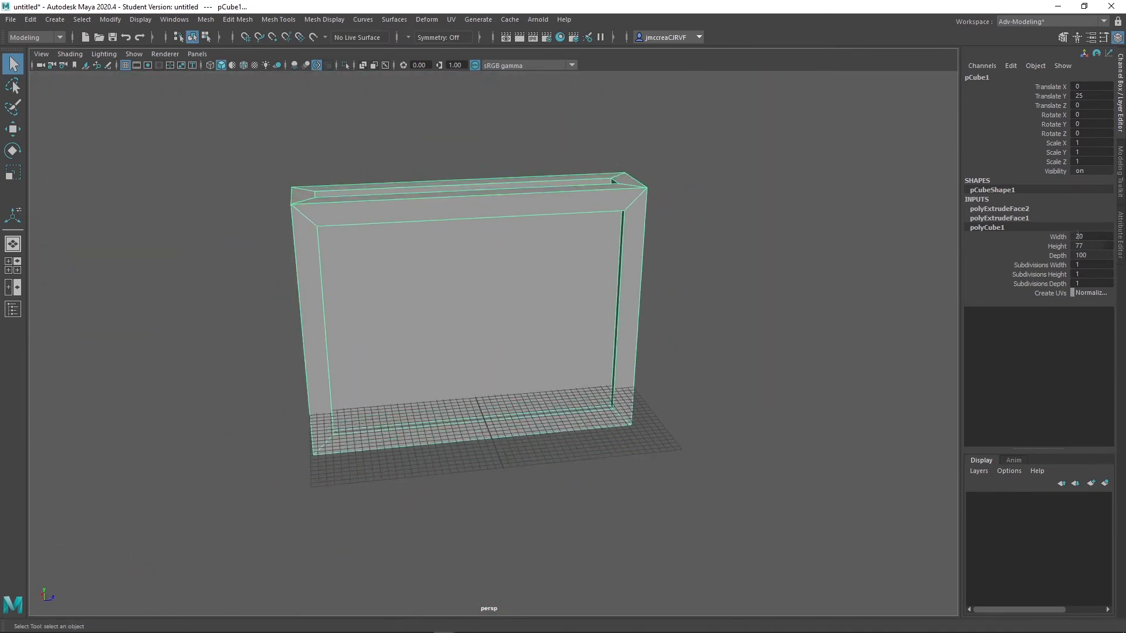
key(Tab)
text(34)
key(BackSpace)
key(BackSpace)
text(45)
key(Return)
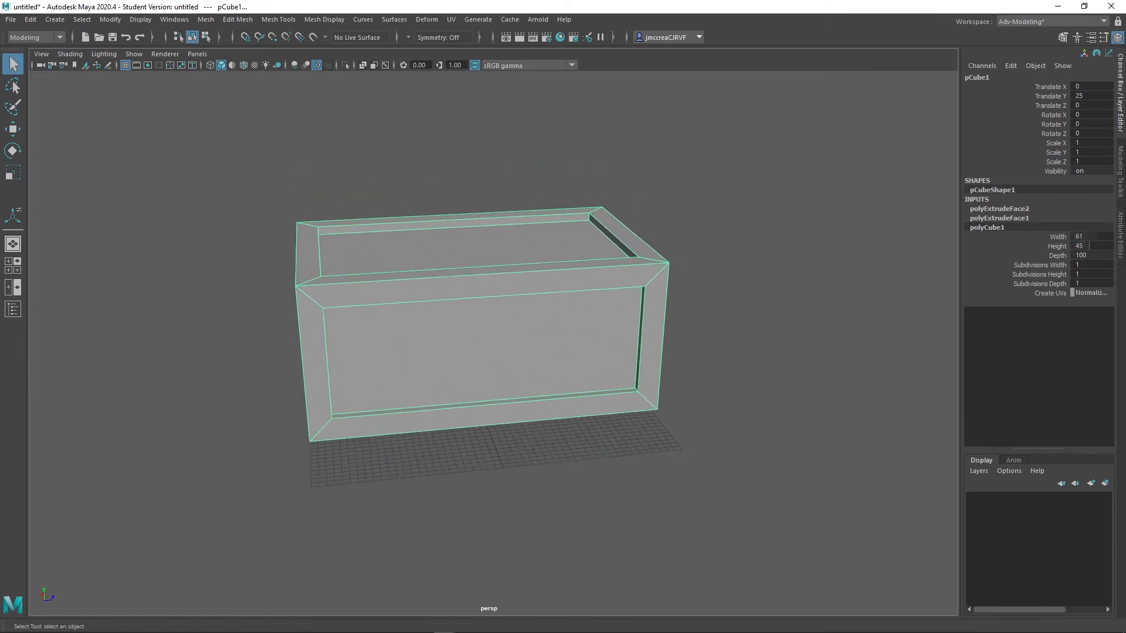
Reduce the crate's height to 31 in the base cube's creation settings
alt+drag(410, 261, 711, 279)
scroll(550, 268, up, 3)
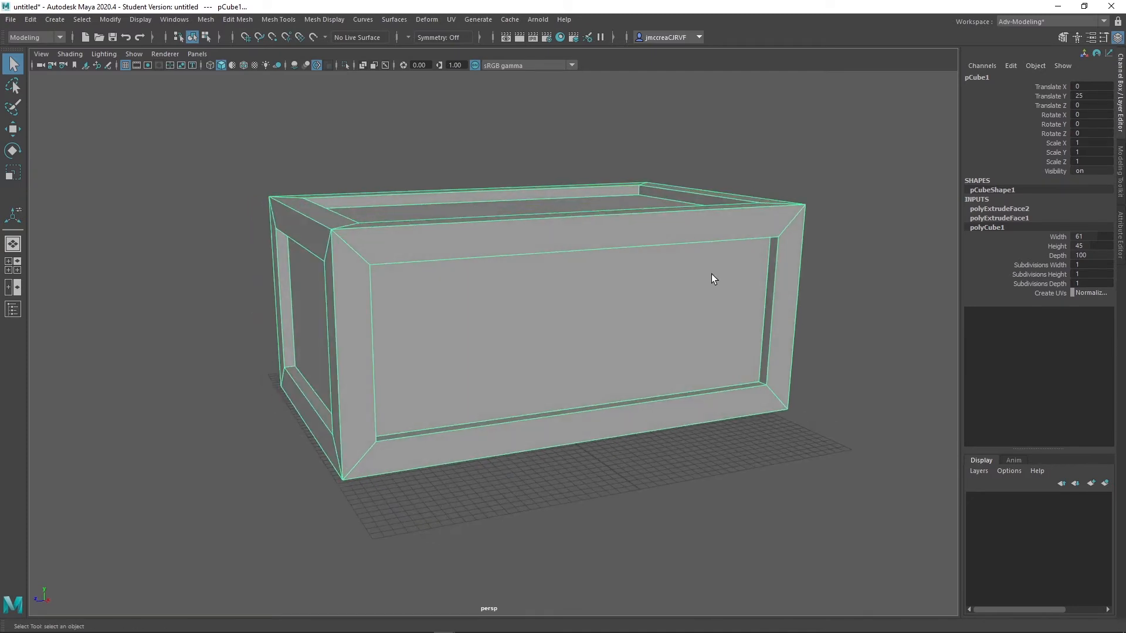
ctrl+middle_drag(1089, 245, 1064, 247)
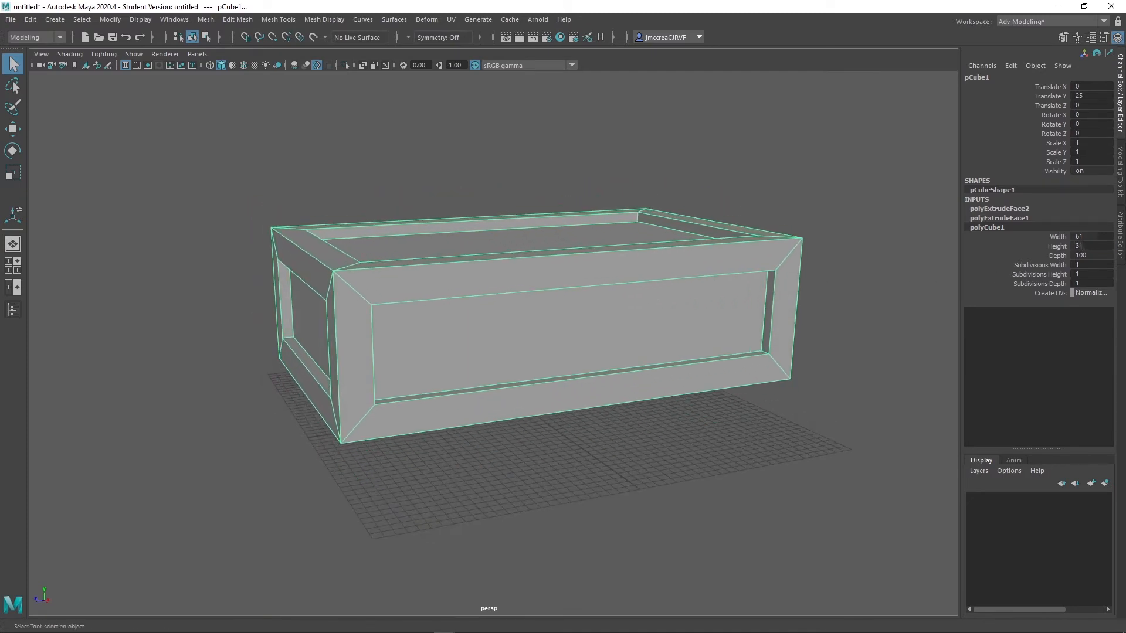
Examine the crate's transform, shape and face extrusion settings across its nodes in the Attribute Editor
alt+drag(645, 244, 903, 247)
click(1011, 218)
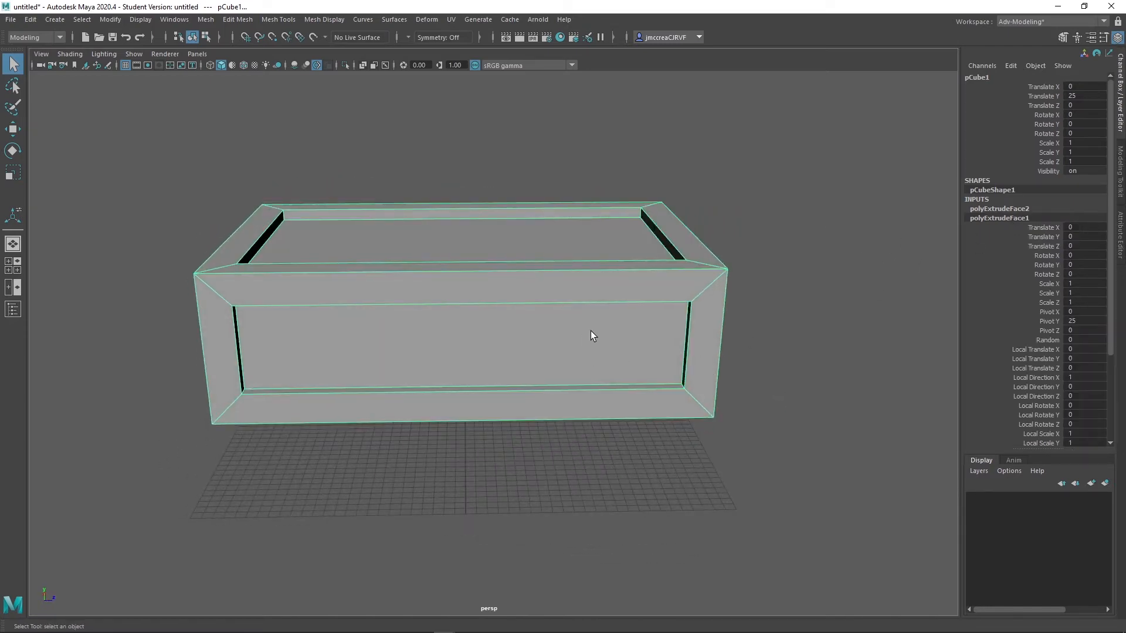
alt+drag(591, 335, 691, 337)
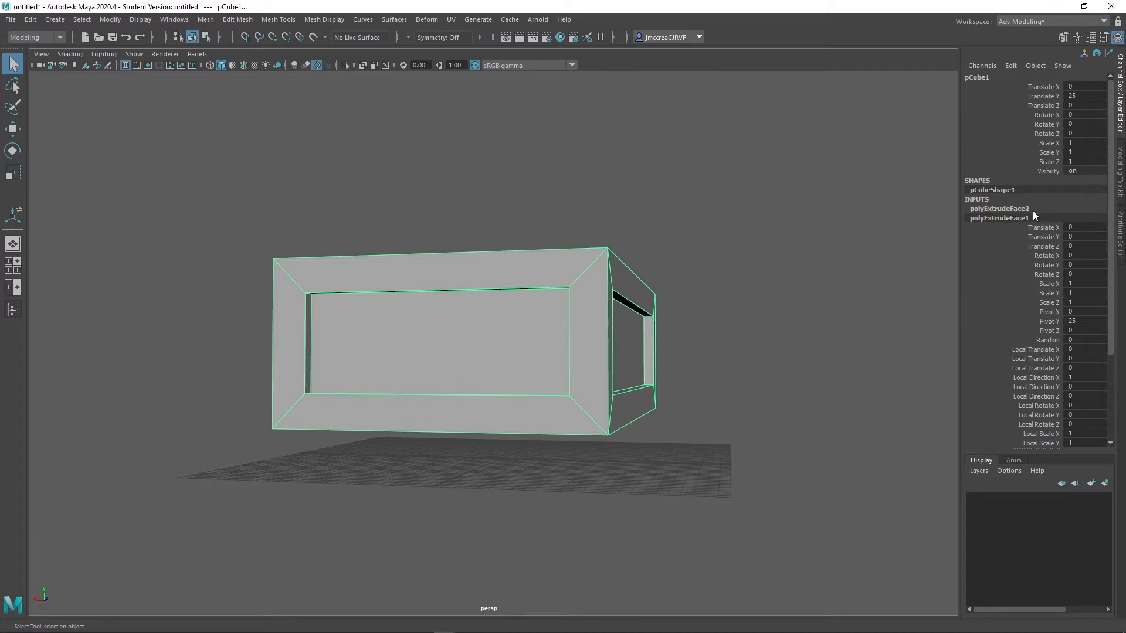
click(1120, 240)
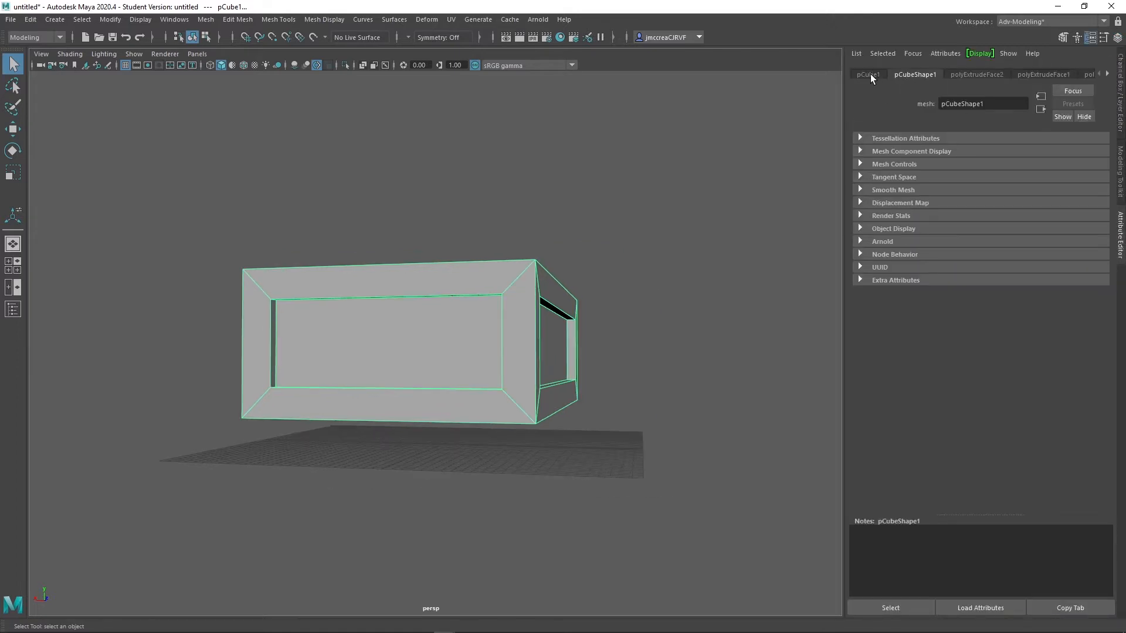
click(870, 73)
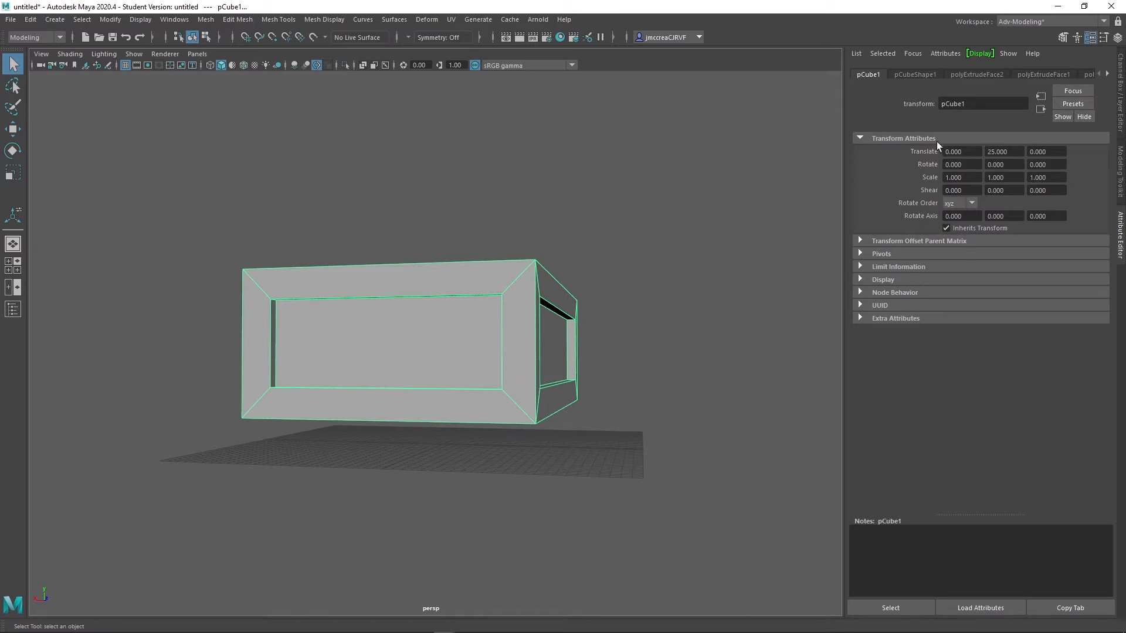
click(916, 75)
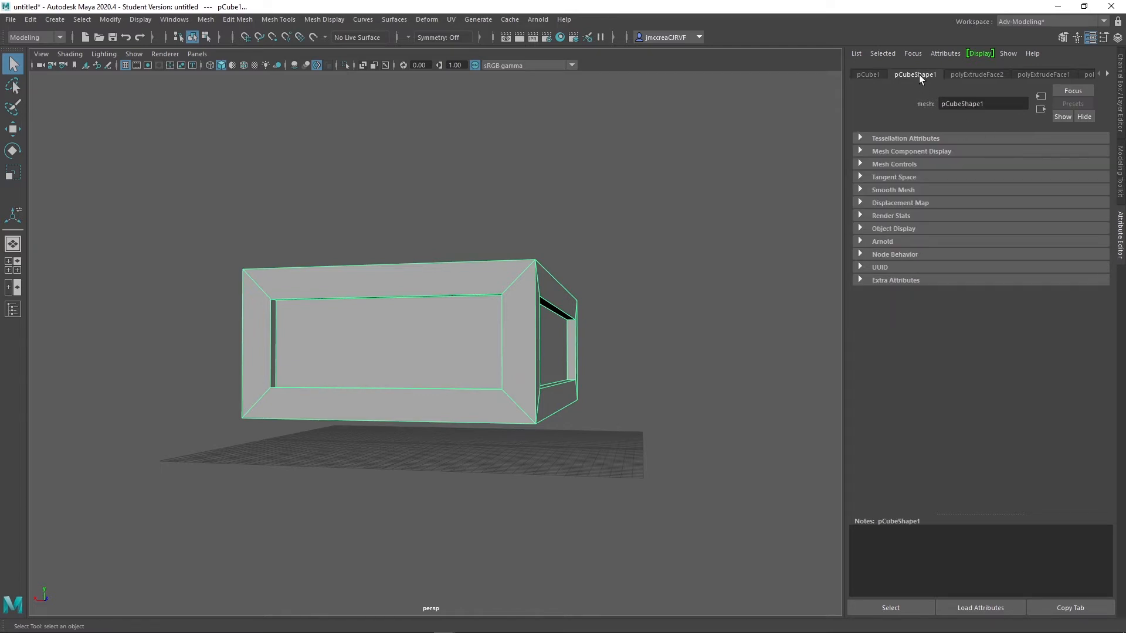
click(904, 138)
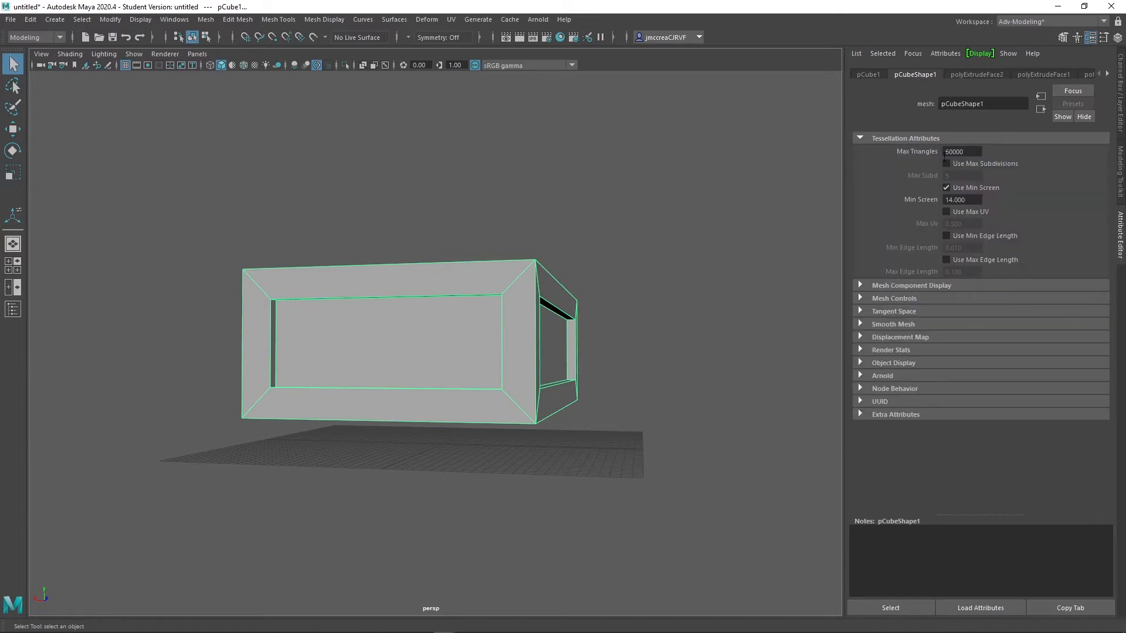
click(895, 138)
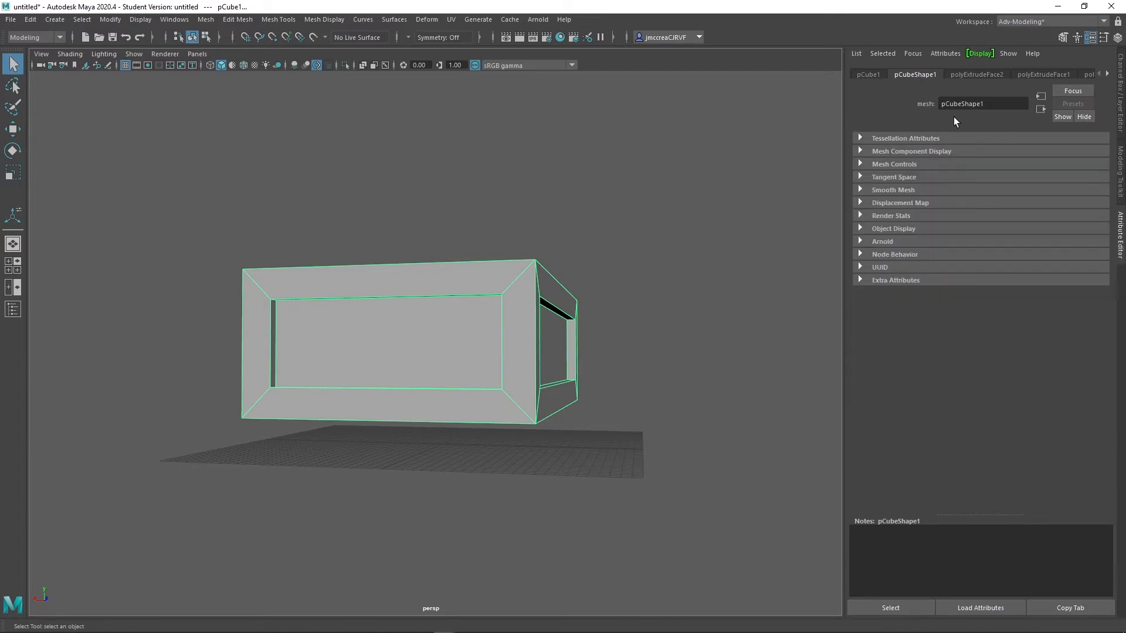
click(976, 74)
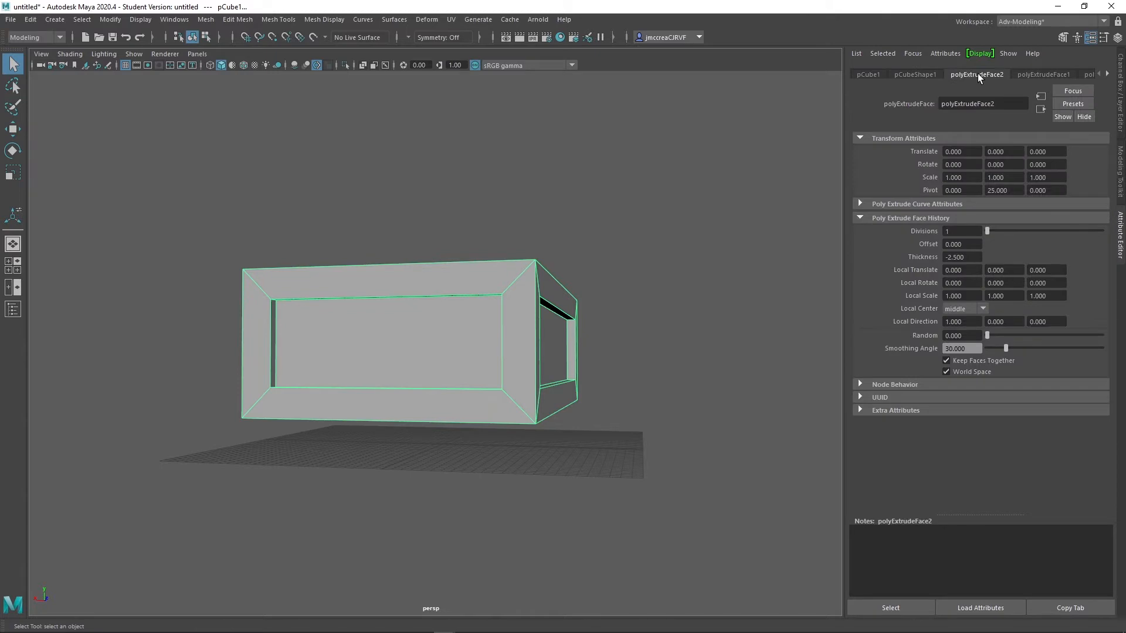
click(877, 74)
click(906, 74)
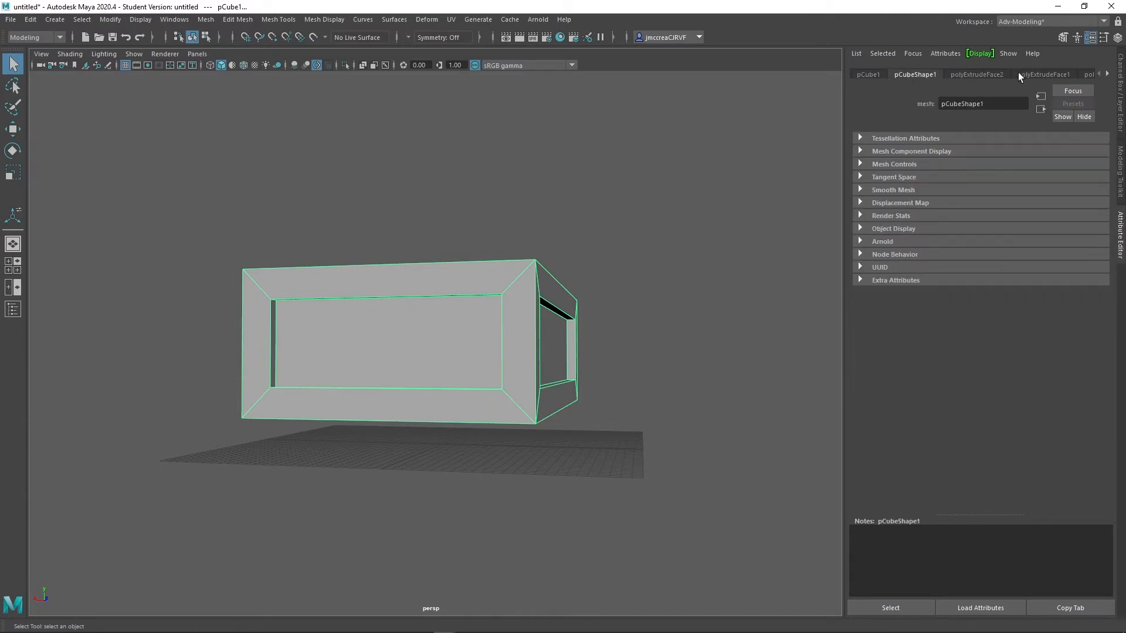
click(984, 74)
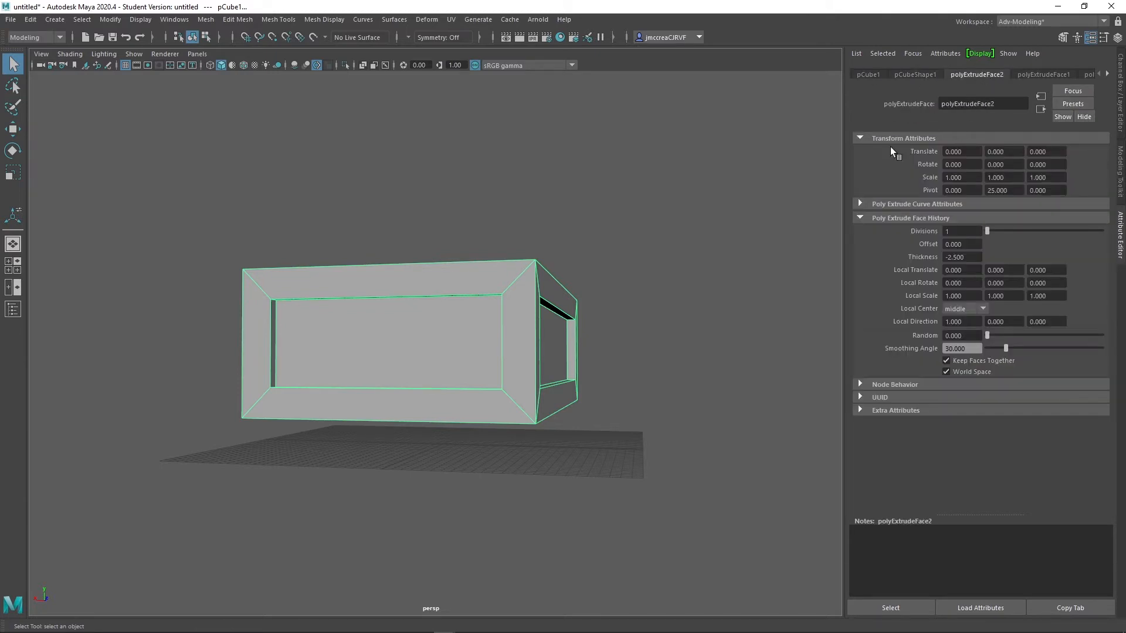
Try thickness values of -3 and -10 on the second face extrusion, checking the recessed panels
alt+drag(494, 285, 698, 246)
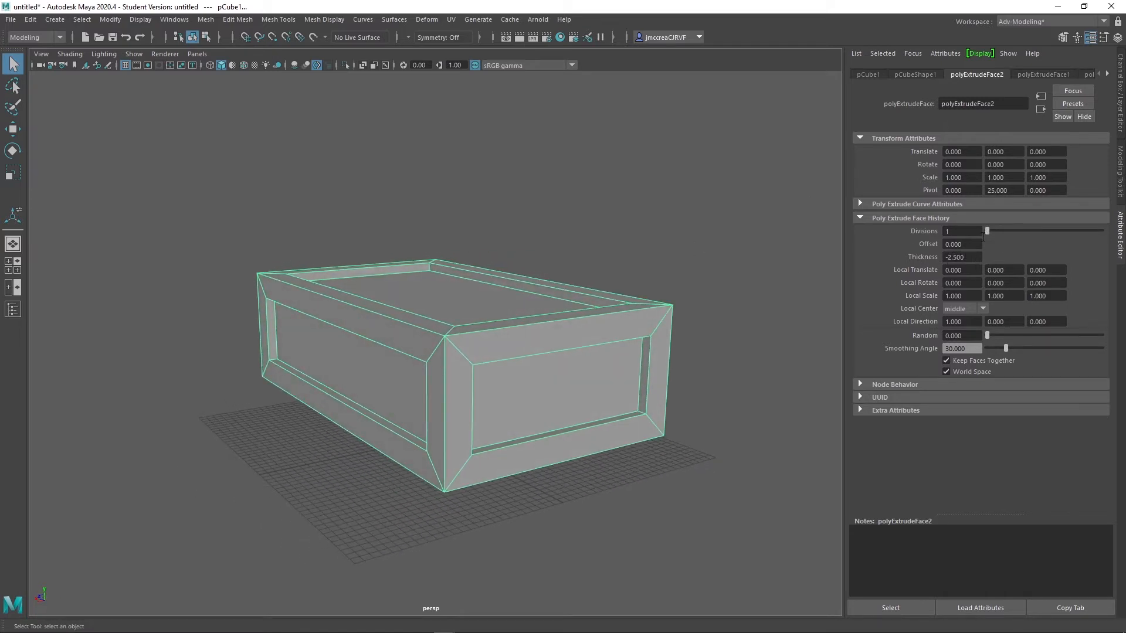
mouse_move(990, 230)
mouse_down()
mouse_move(1021, 228)
mouse_move(983, 232)
mouse_up()
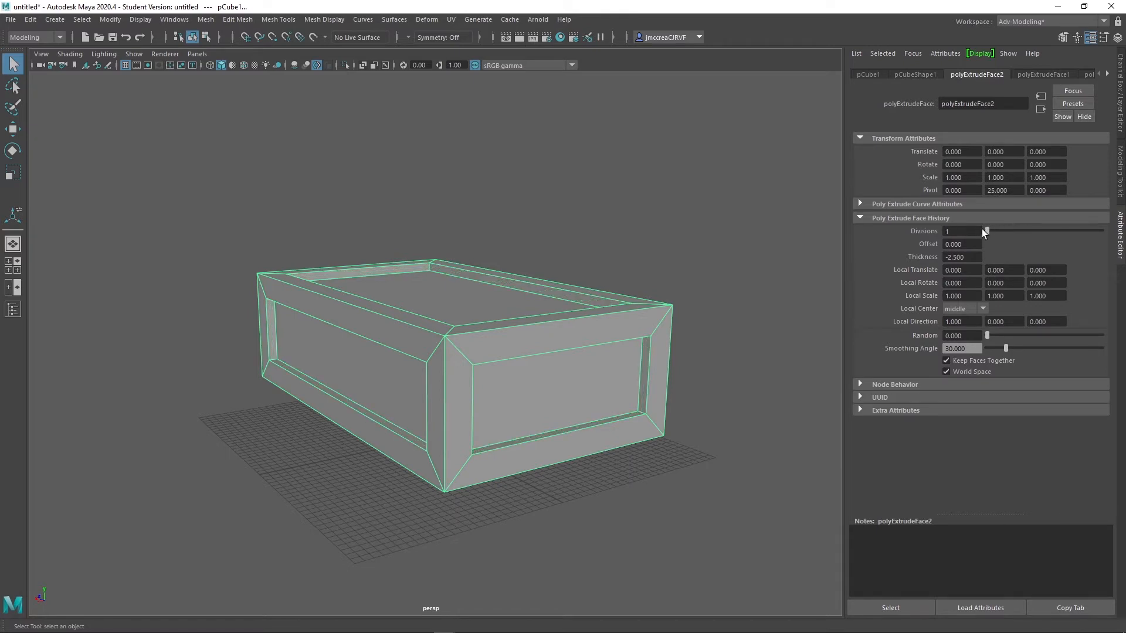
click(938, 257)
text(-3)
key(Return)
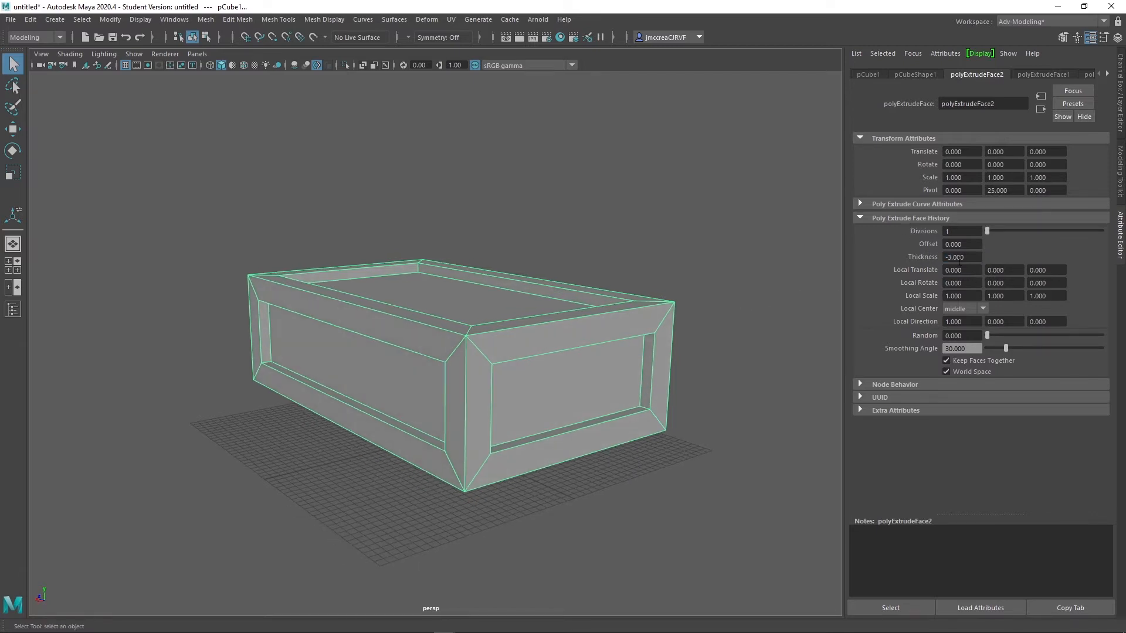
text(-10)
key(Tab)
alt+drag(554, 313, 596, 301)
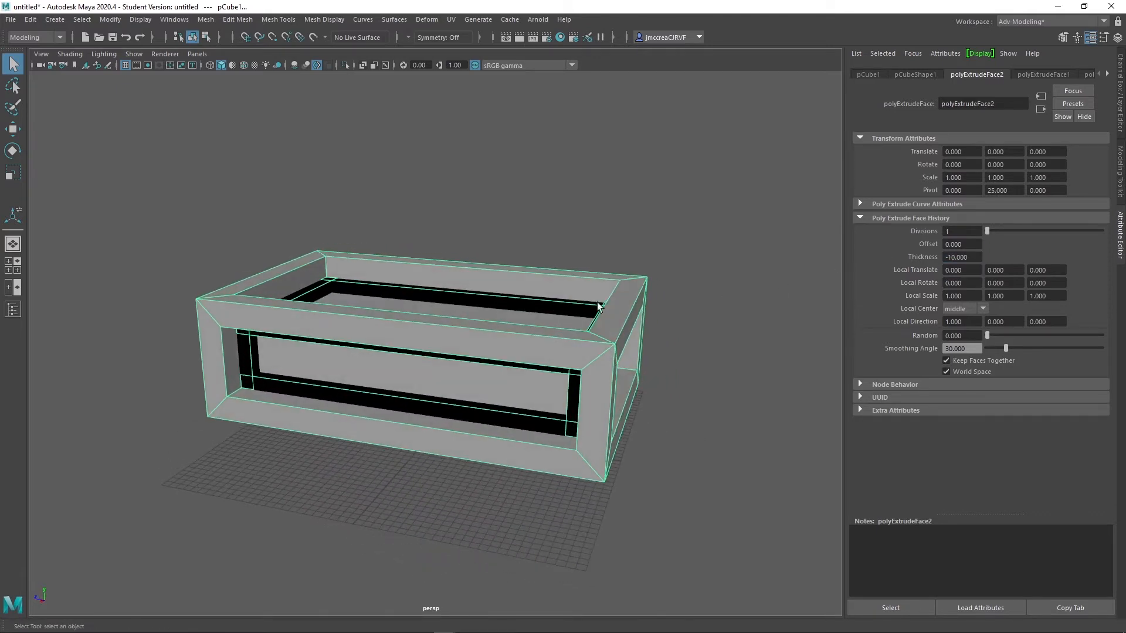
Set the second face extrusion's thickness to -5 to recess the crate's panels
drag(973, 257, 884, 245)
text(-5)
key(Return)
alt+drag(528, 284, 531, 259)
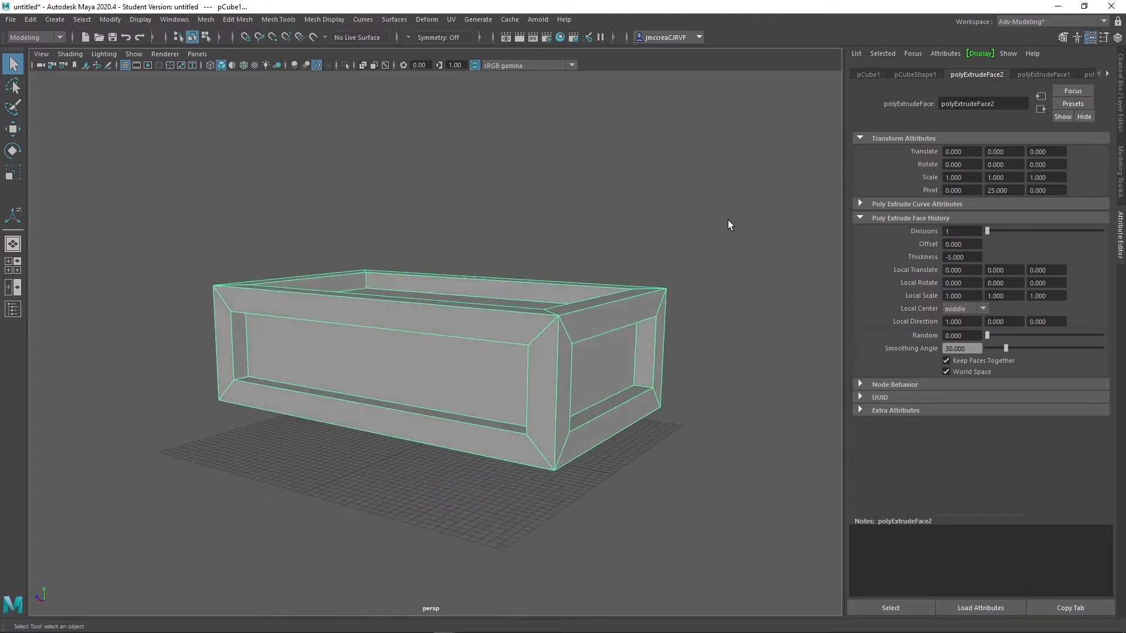
Try offsets of 10 and 1 on the first face extrusion to compare frame widths
click(1044, 73)
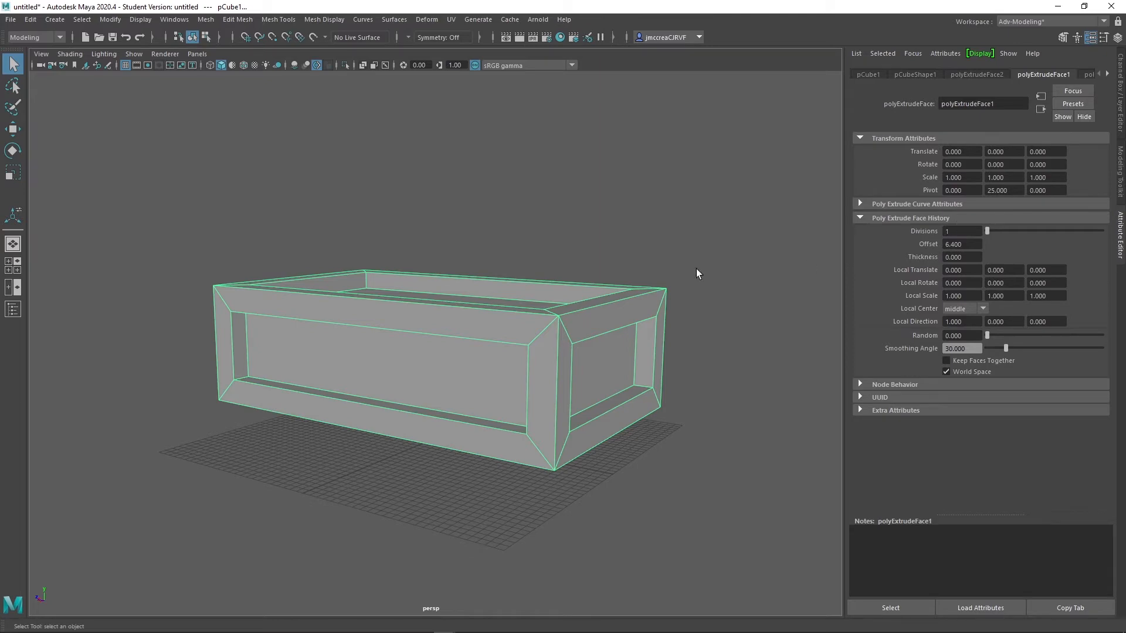
mouse_move(990, 231)
mouse_down()
mouse_move(1053, 234)
mouse_move(980, 237)
mouse_move(1032, 235)
mouse_move(986, 231)
mouse_up()
click(959, 244)
text(10)
key(Return)
alt+drag(715, 339, 649, 299)
click(962, 244)
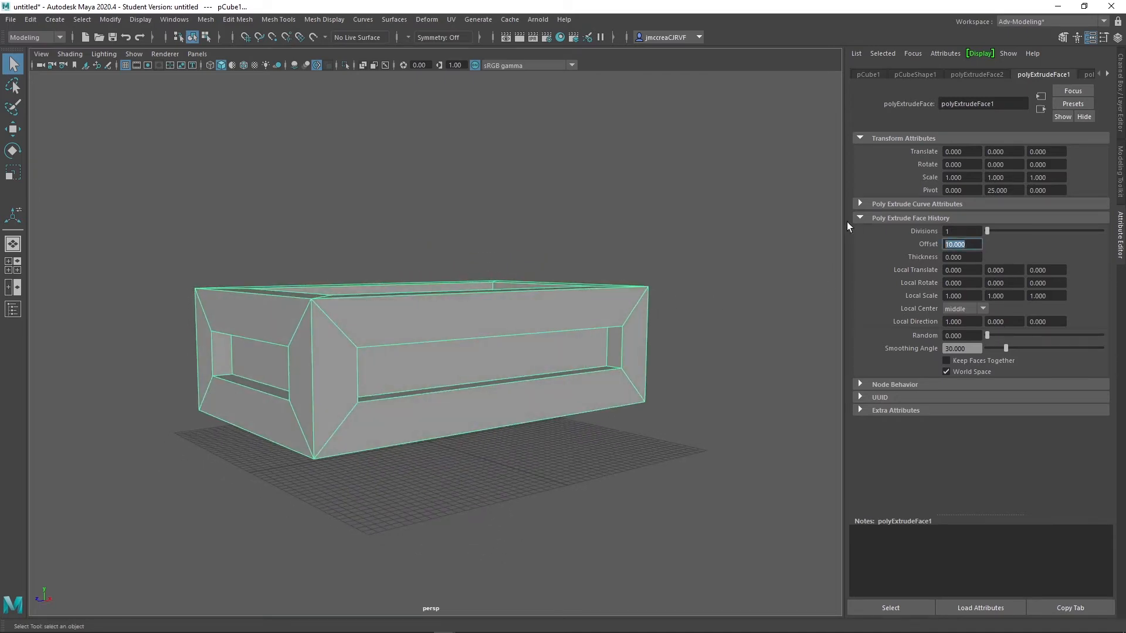
text(1)
key(Tab)
alt+drag(565, 289, 502, 301)
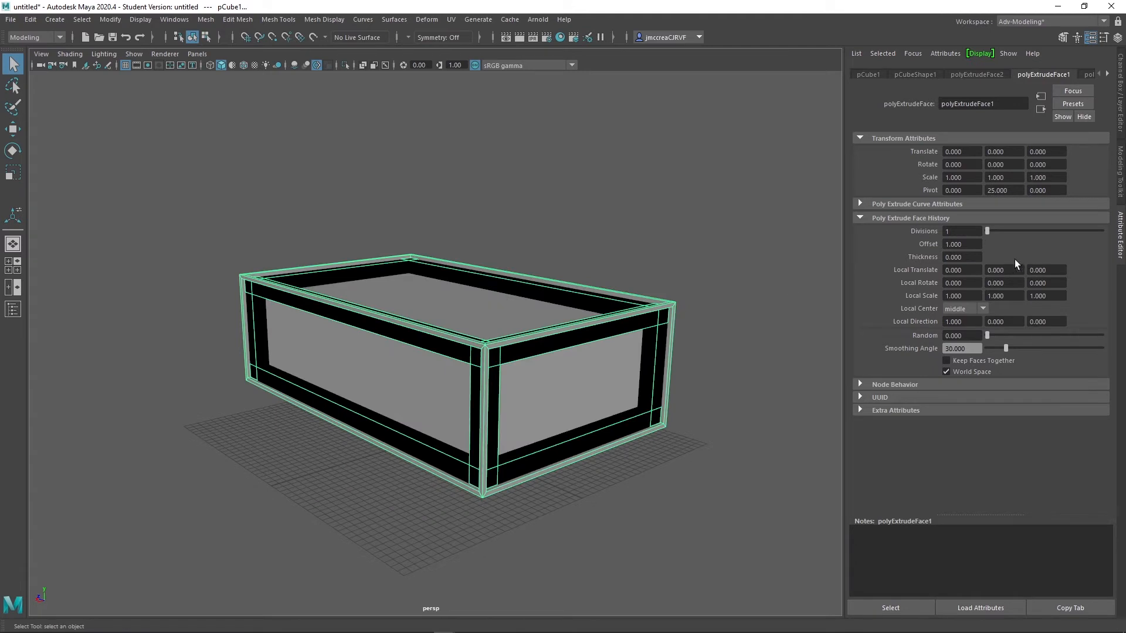
Try offsets of 2 and 4 on the first face extrusion and inspect the panel edges
click(961, 244)
text(2)
key(Tab)
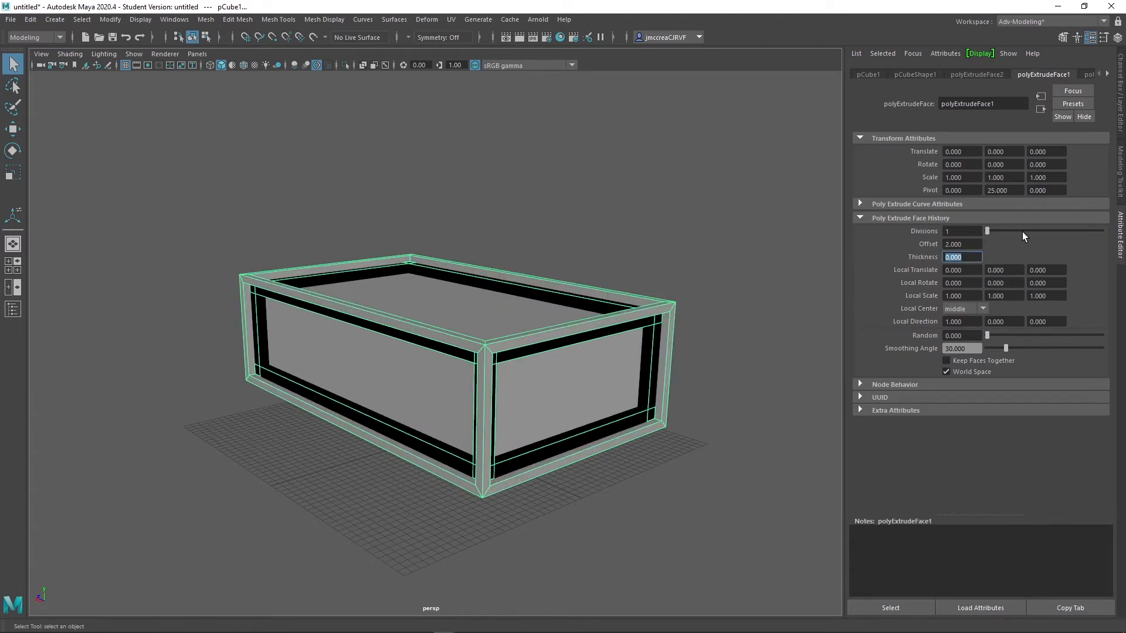
click(964, 244)
text(4)
key(Tab)
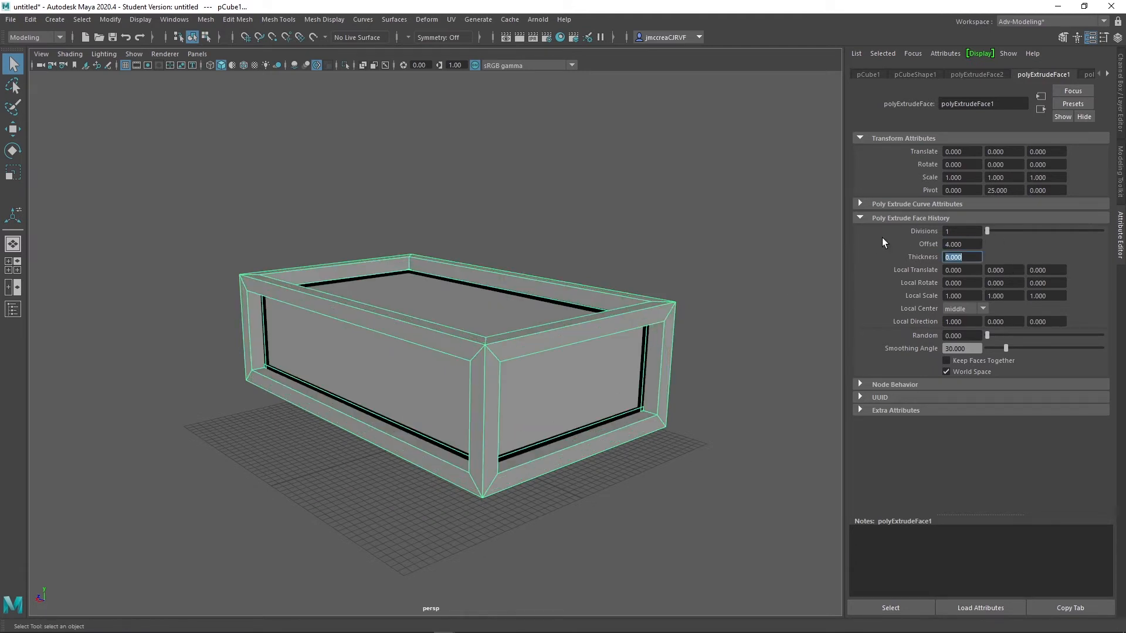
alt+drag(351, 262, 889, 287)
Set the first face extrusion's offset to 5 for the crate's frame width
click(961, 244)
text(5)
key(Return)
Examine the base cube's creation settings, the initialShadingGroup and the lambert1 material, and look over the crate from several sides
click(1107, 71)
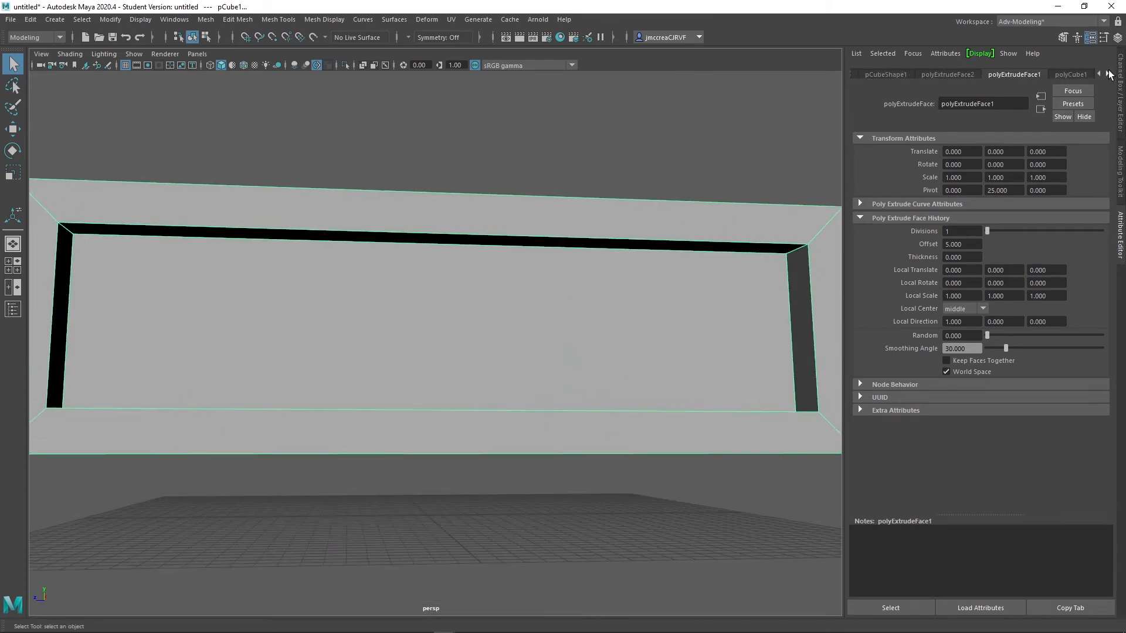
click(1107, 71)
click(1108, 71)
click(955, 74)
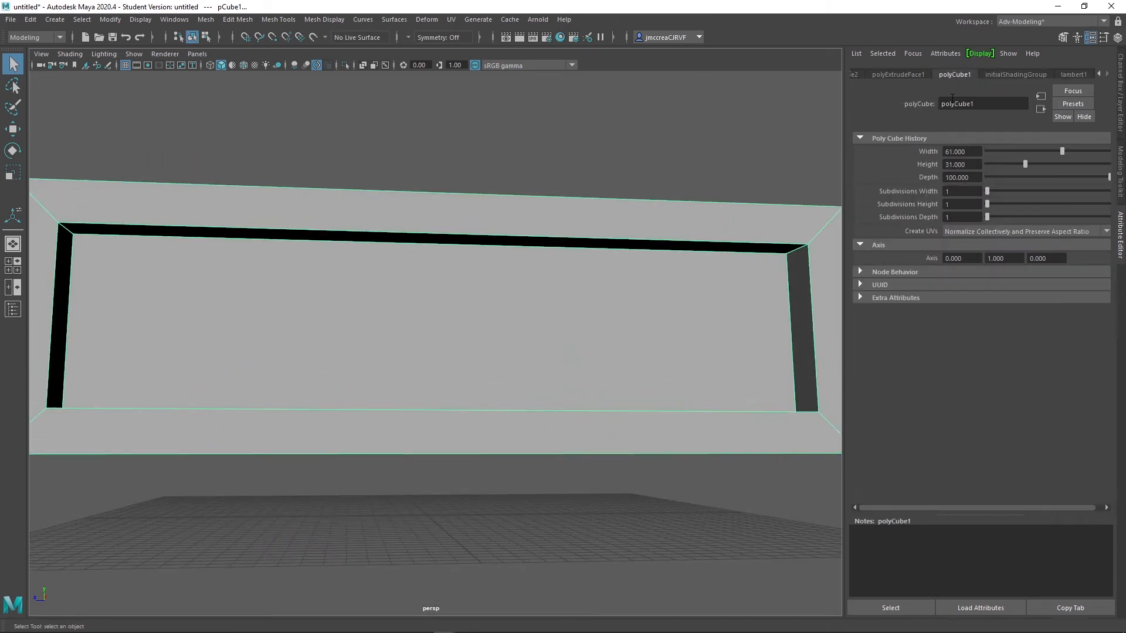
click(1016, 73)
click(1075, 75)
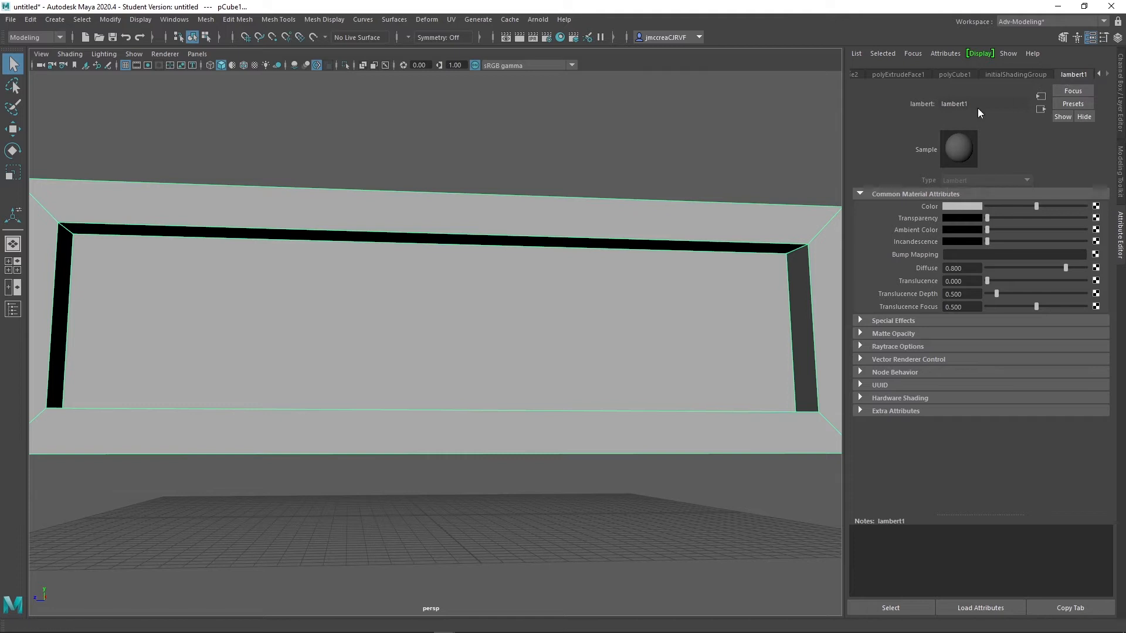
click(1017, 75)
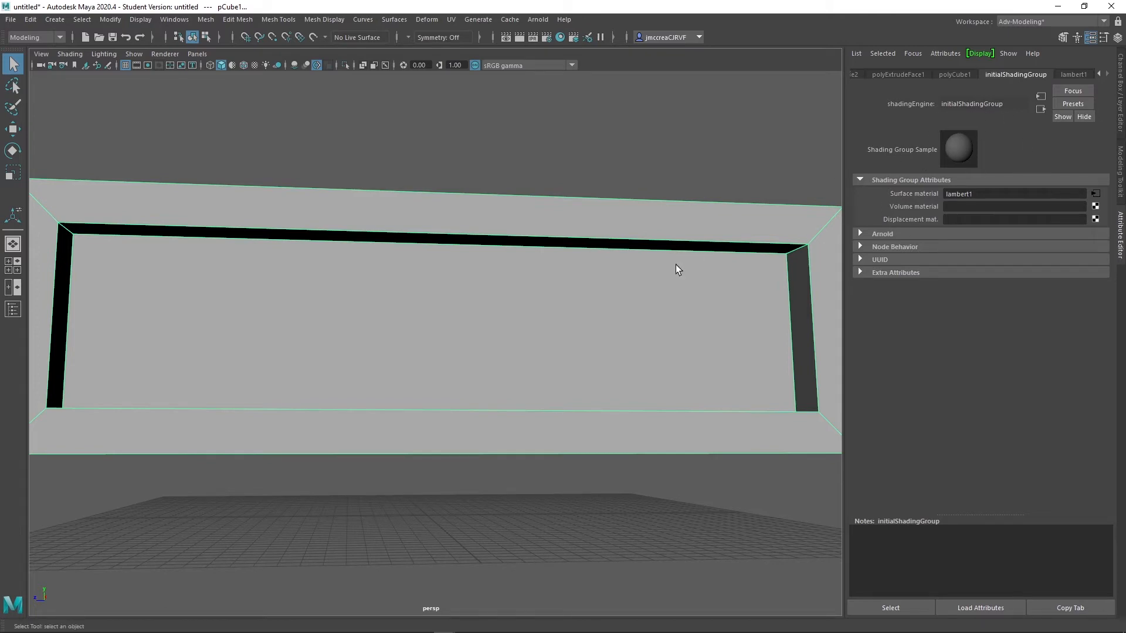
alt+drag(404, 274, 451, 298)
scroll(451, 298, down, 5)
alt+drag(373, 350, 493, 338)
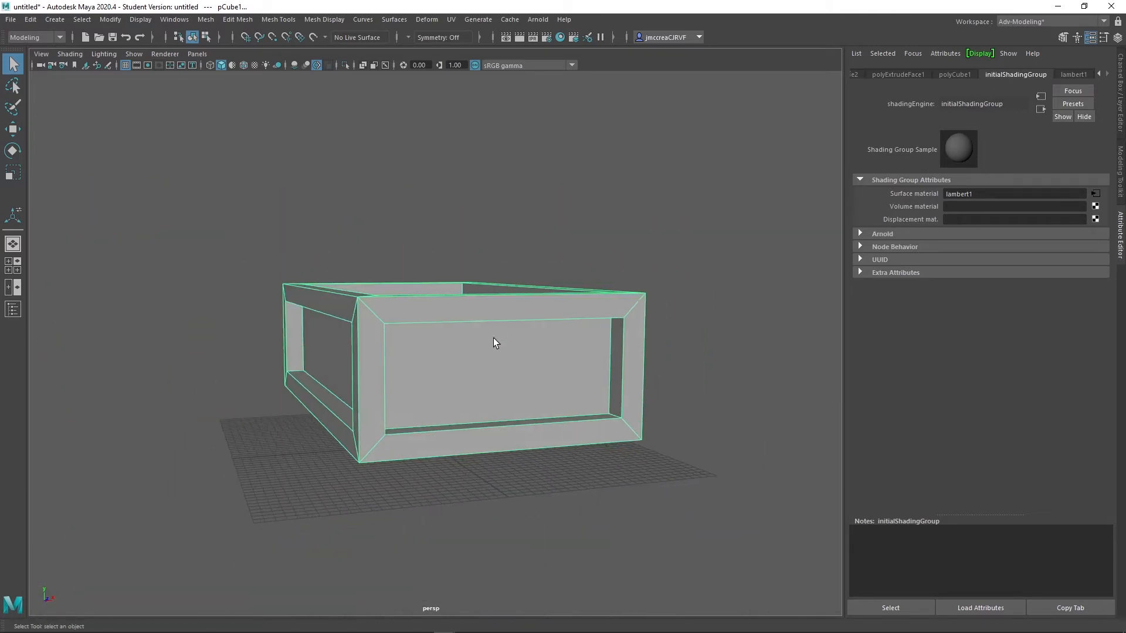
right_drag(463, 298, 515, 280)
alt+drag(416, 333, 730, 298)
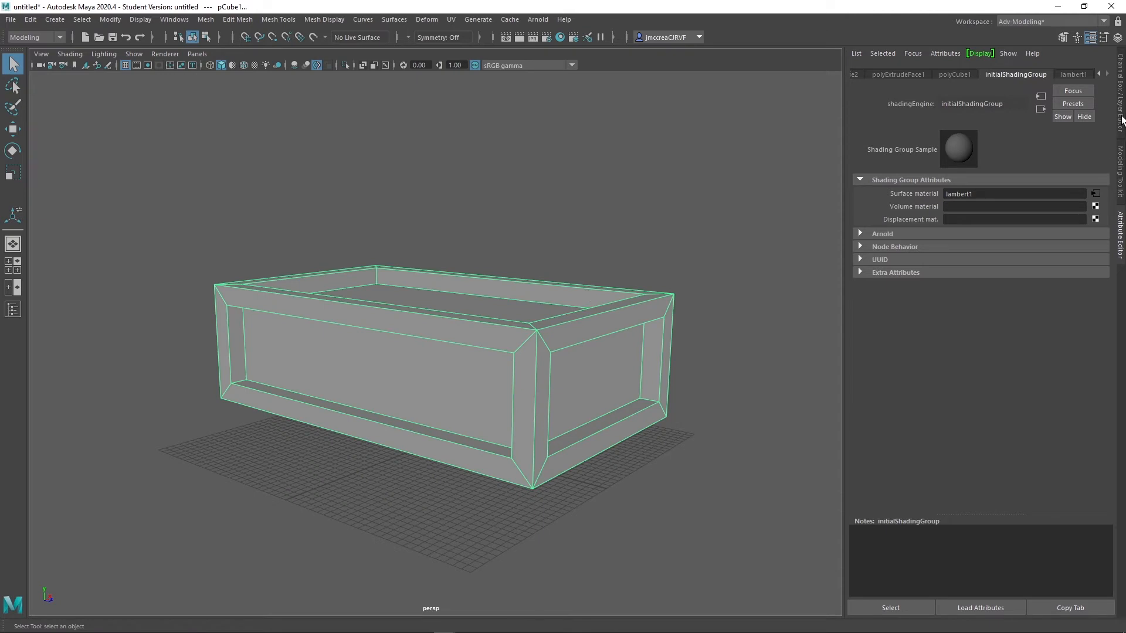
Return to the Channel Box and switch to the Animation menu set
key(ctrl+a)
alt+drag(499, 325, 513, 342)
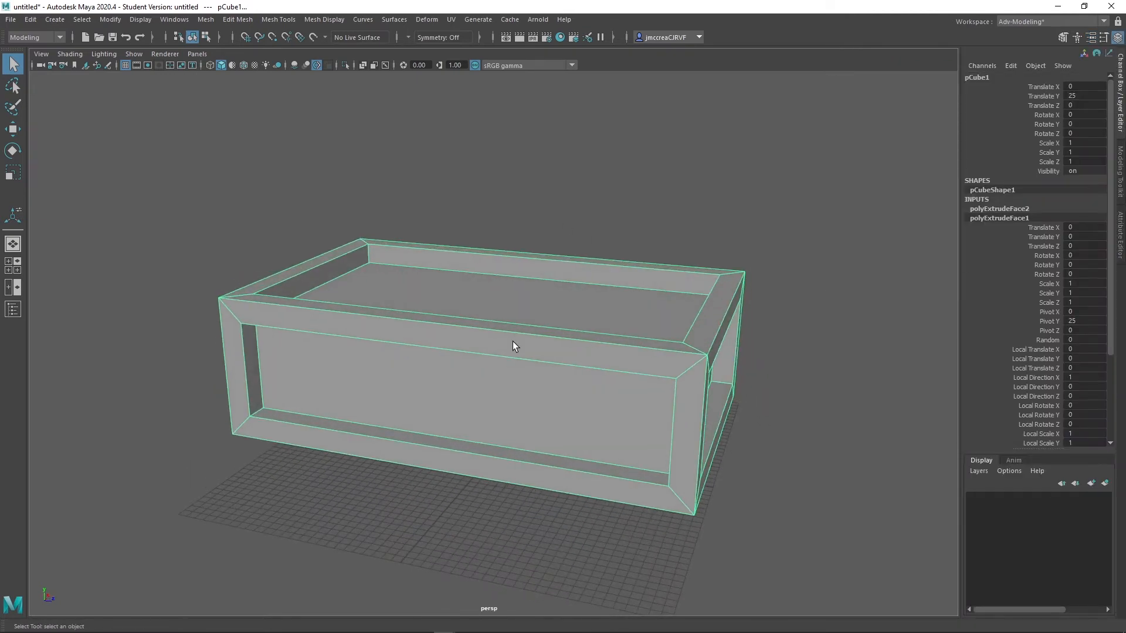
key(F4)
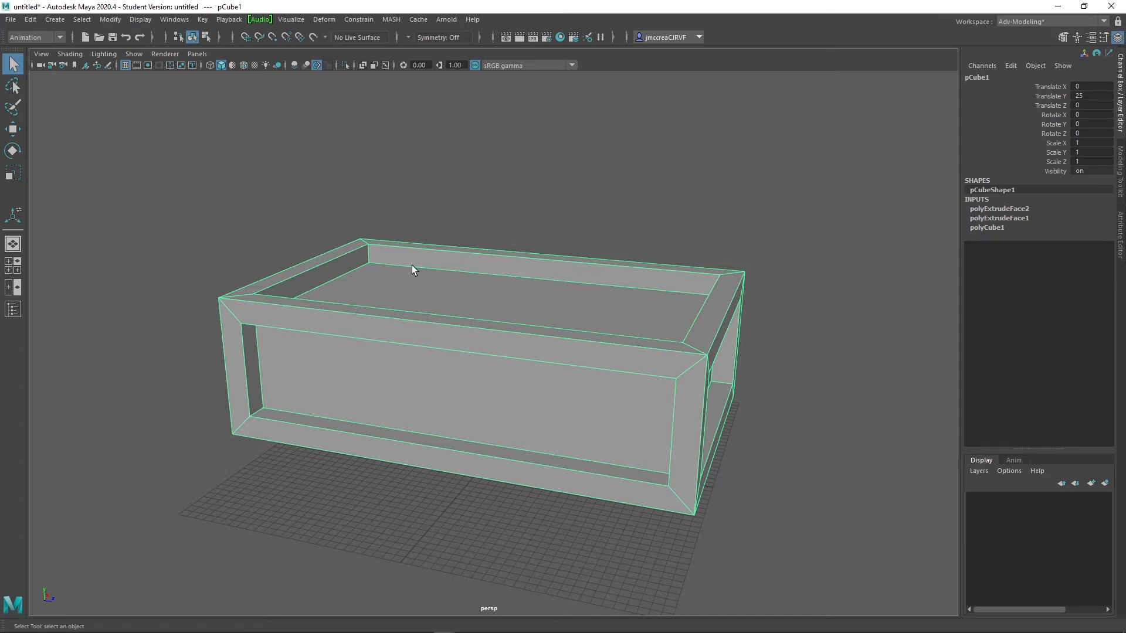
Compare how the Attribute Editor and the Channel Box present the crate's history nodes
click(1121, 233)
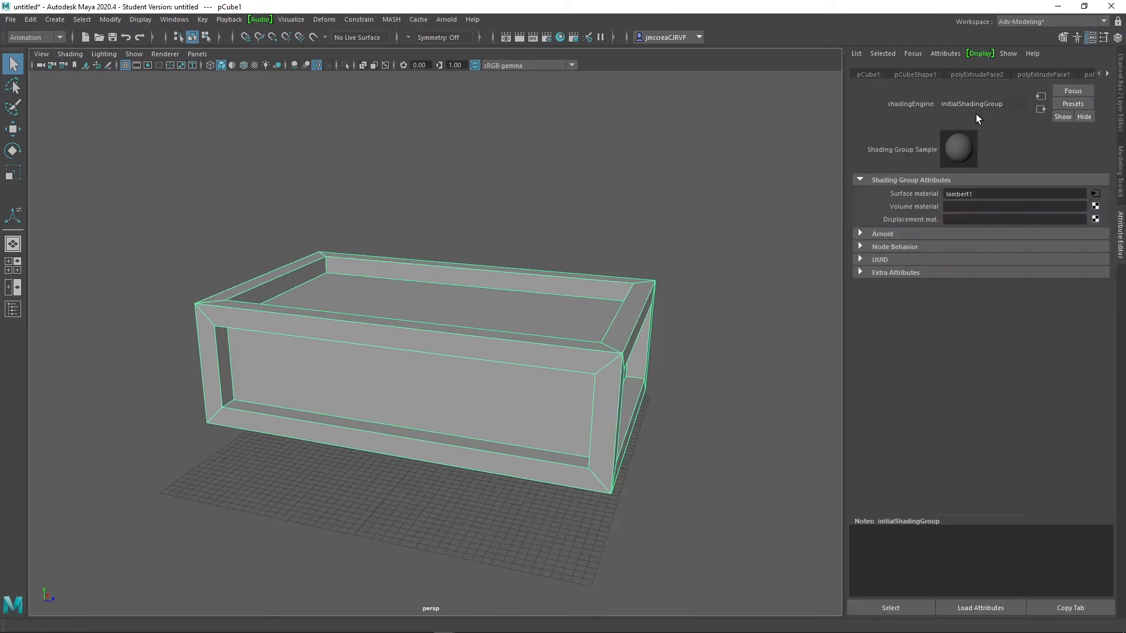
click(1120, 176)
click(1120, 246)
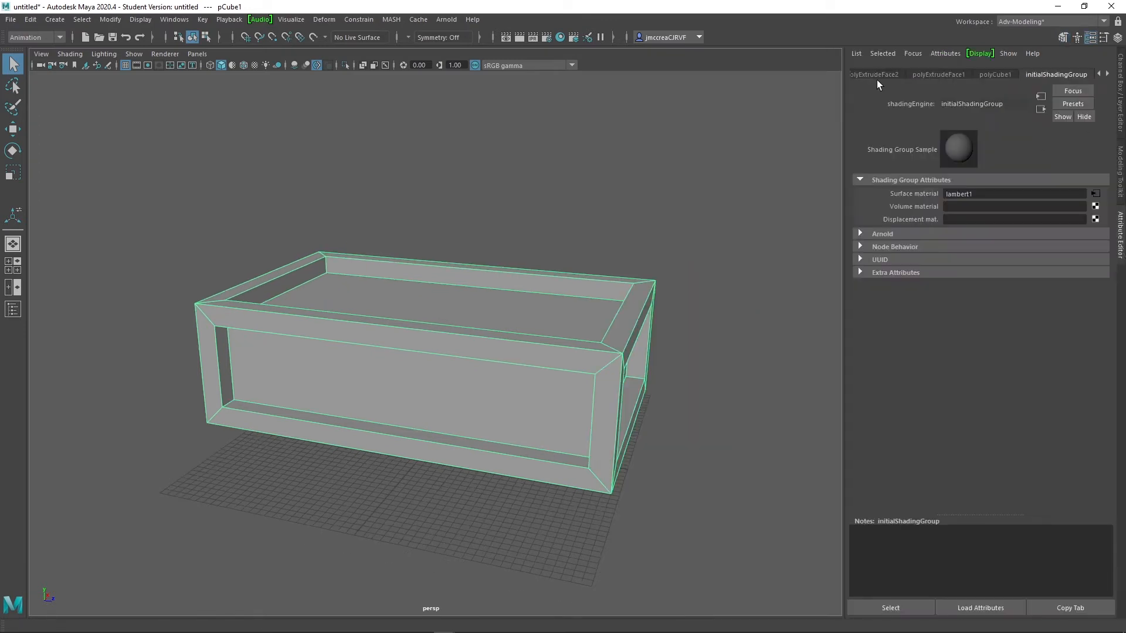
click(1121, 109)
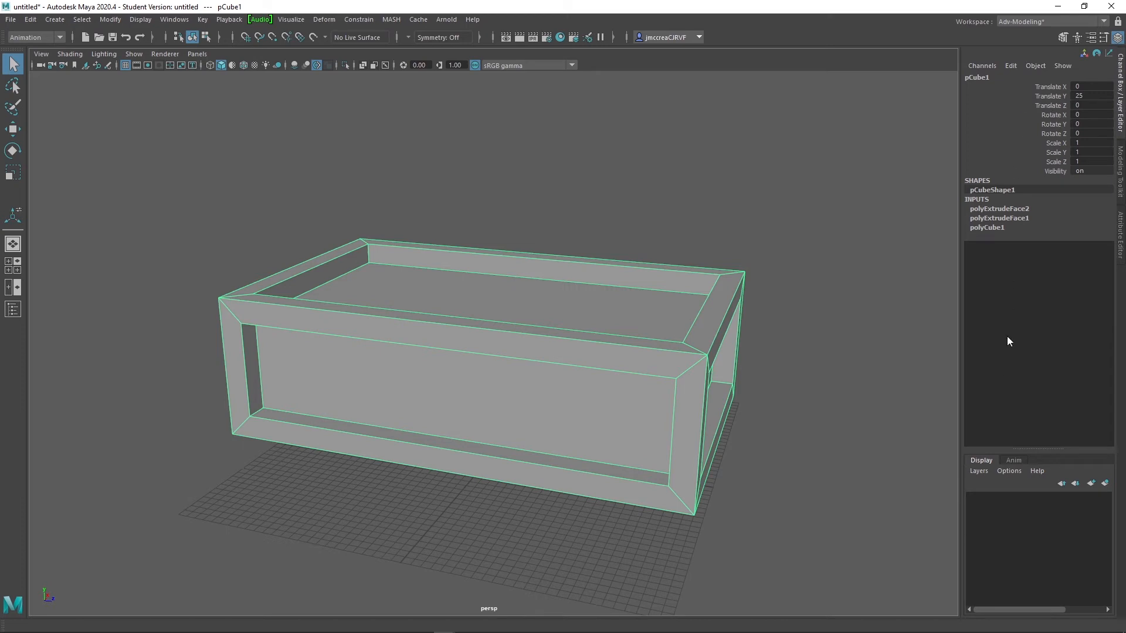
Open the Node Editor and reposition its window over the viewport
click(176, 21)
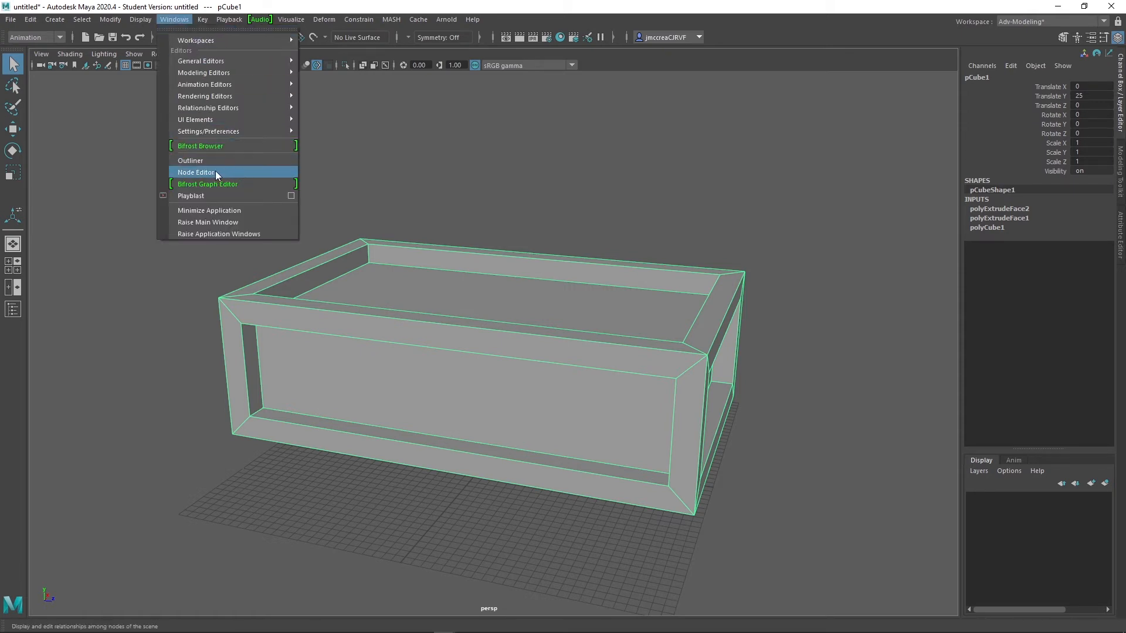
key(w)
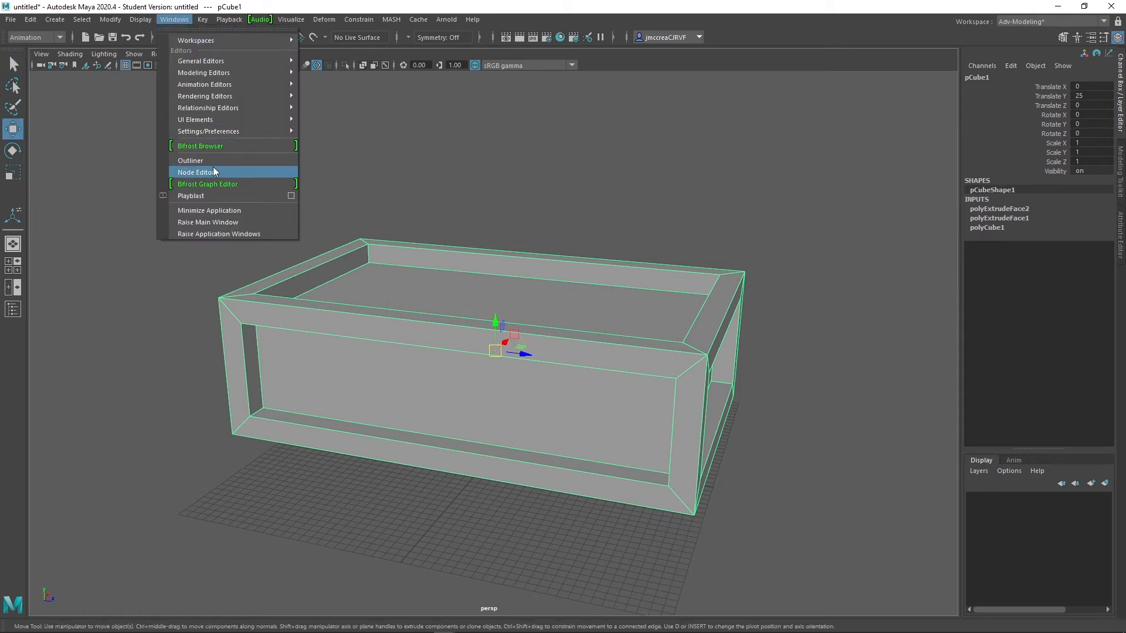
click(212, 171)
drag(585, 183, 488, 135)
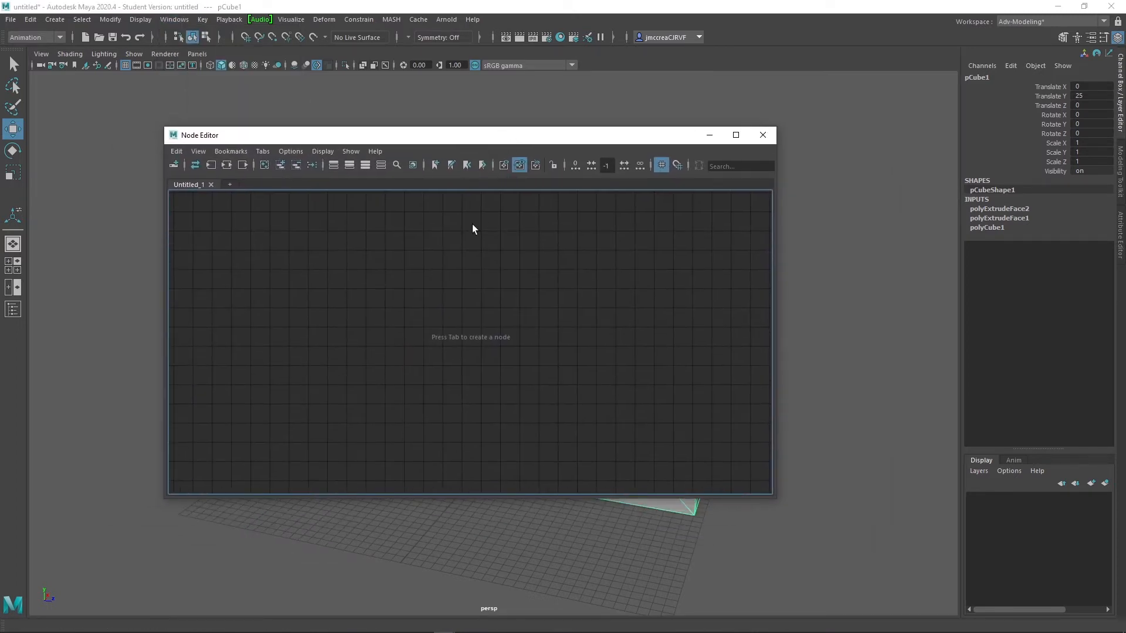
drag(368, 136, 500, 136)
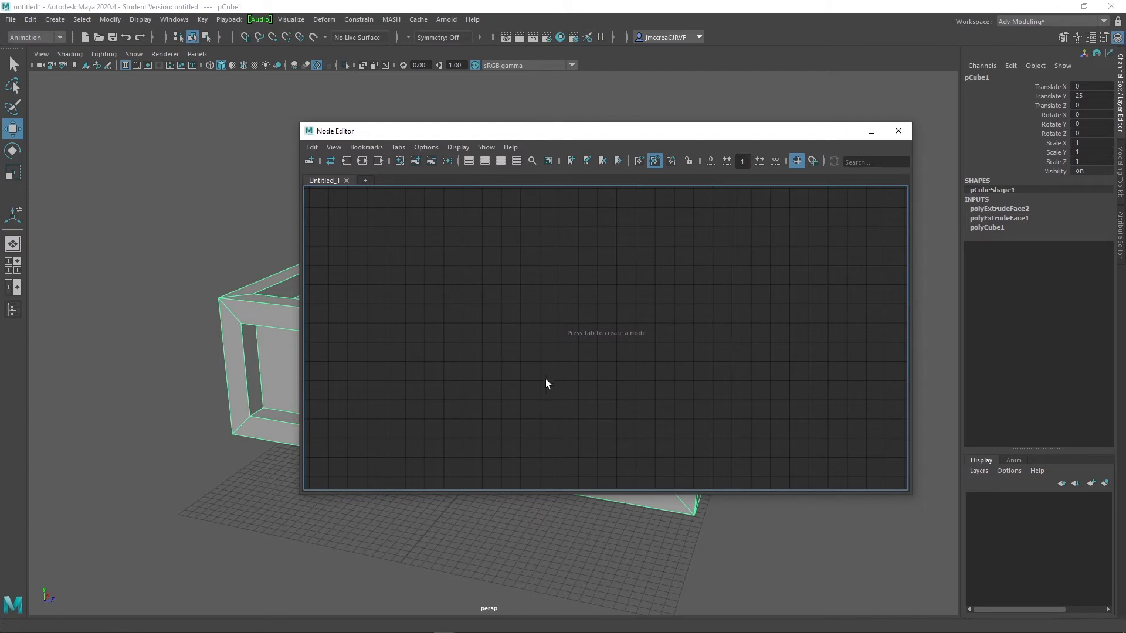
Clear the node graph and add the selected crate's transform and shape nodes to it
click(399, 160)
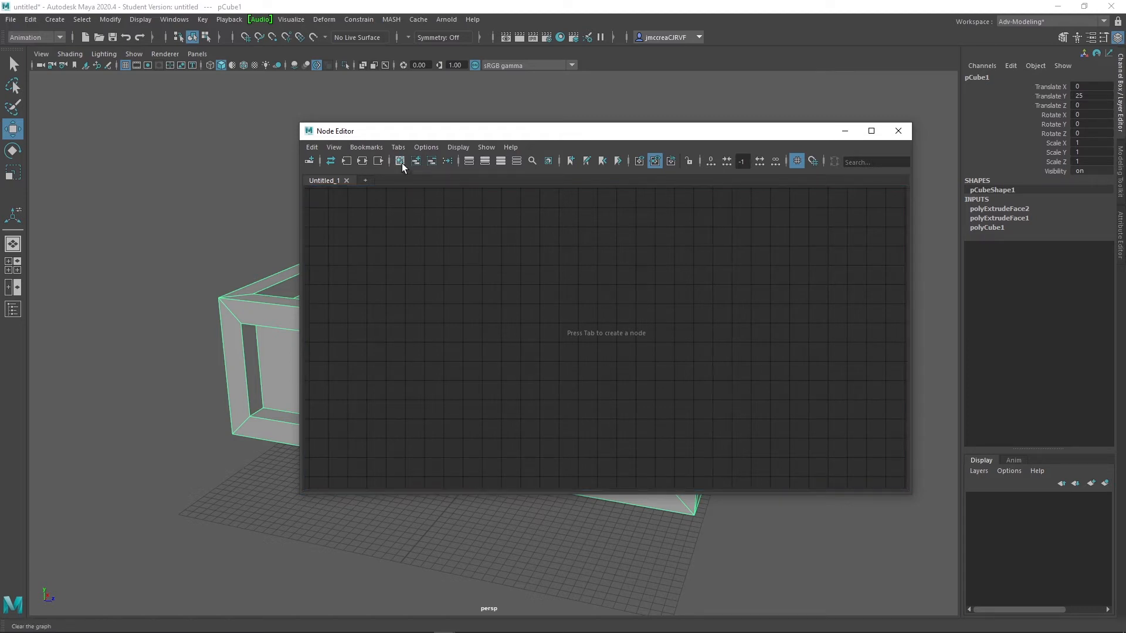
click(152, 252)
click(241, 288)
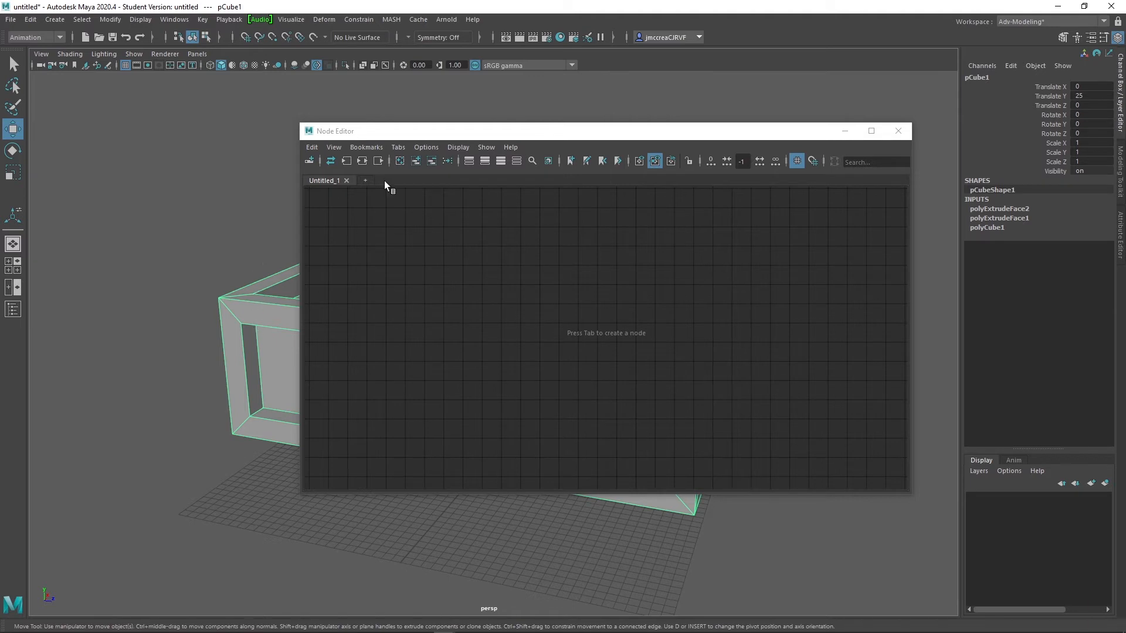
click(416, 162)
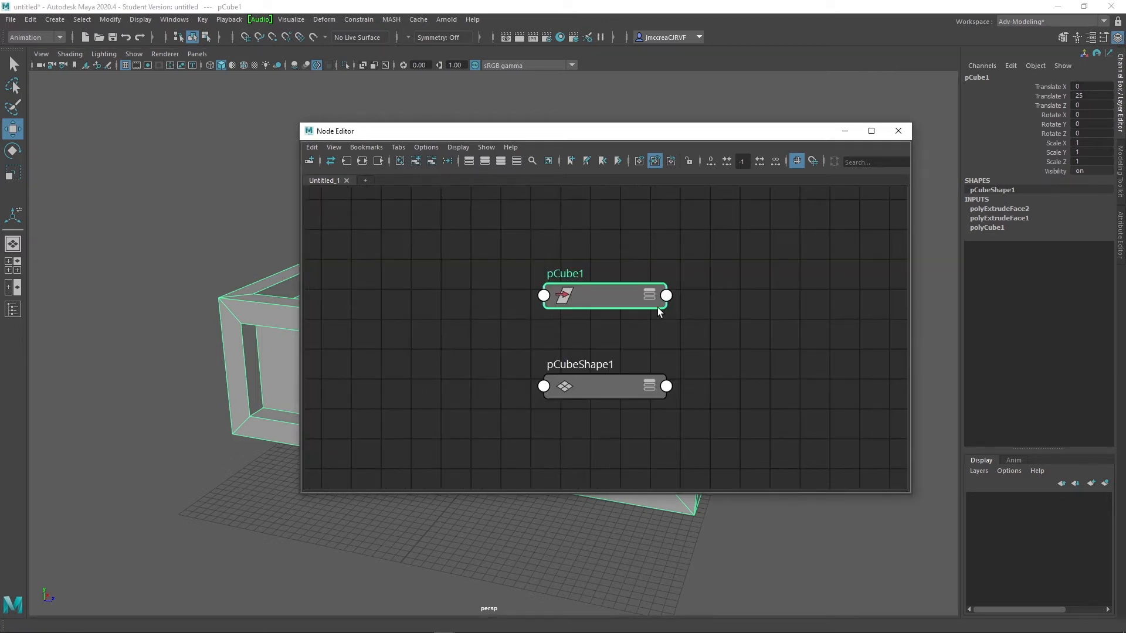
Reposition the pCube1 and pCubeShape1 nodes and compare their attributes in the Channel Box
mouse_move(594, 288)
mouse_down()
mouse_move(551, 258)
mouse_move(600, 297)
mouse_move(621, 272)
mouse_move(604, 299)
mouse_up()
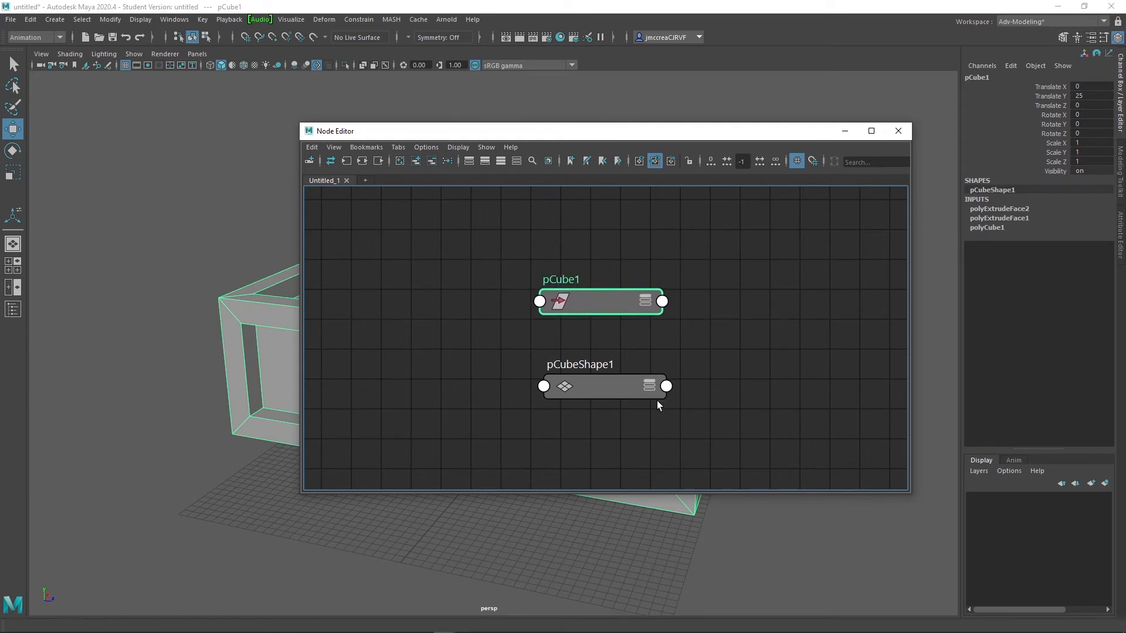
mouse_move(564, 394)
mouse_down()
mouse_move(630, 327)
mouse_move(566, 378)
mouse_up()
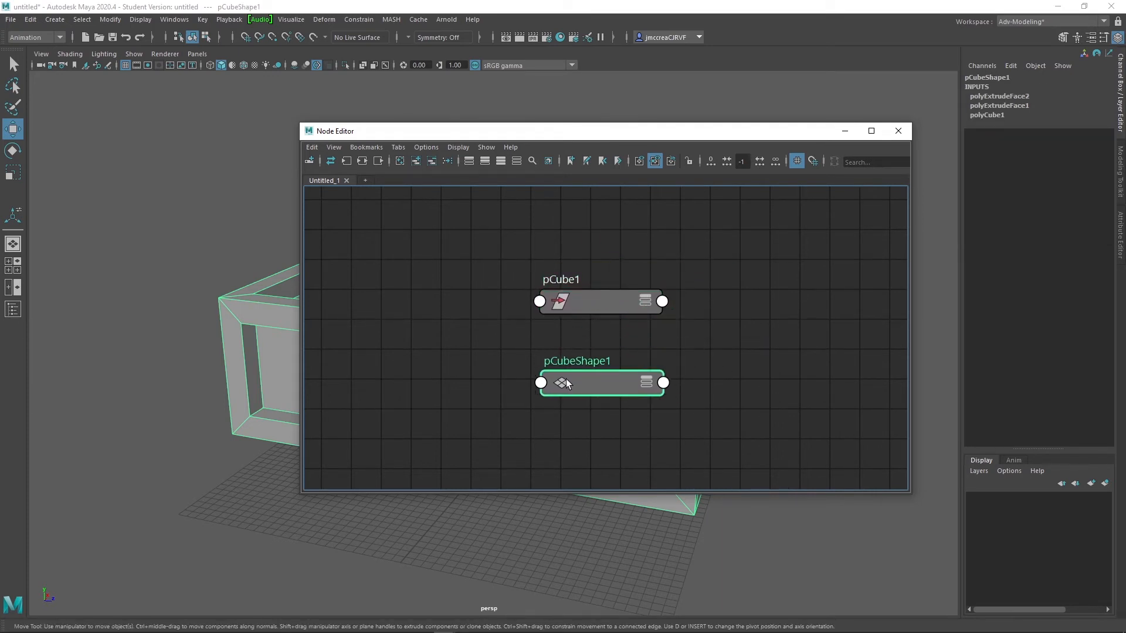
click(560, 306)
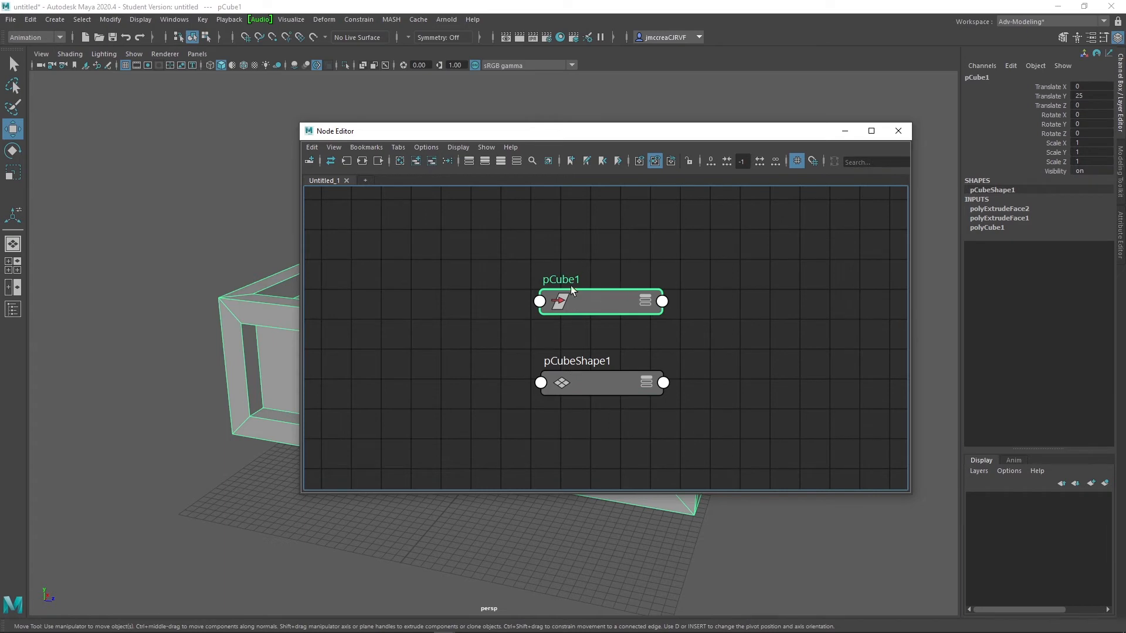
click(580, 382)
click(598, 302)
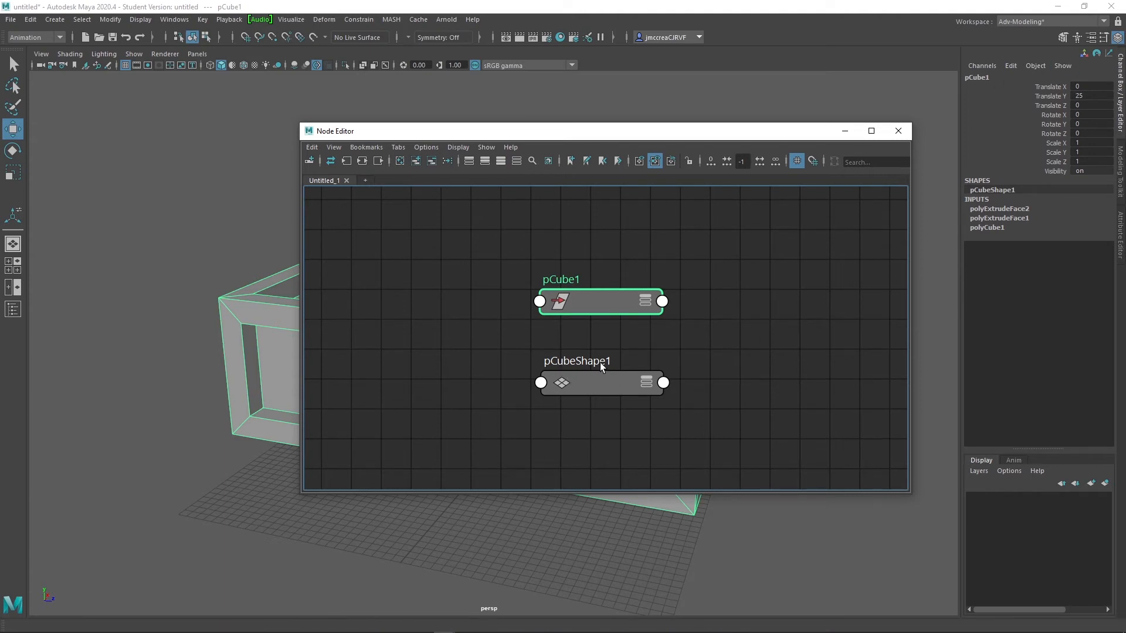
click(594, 384)
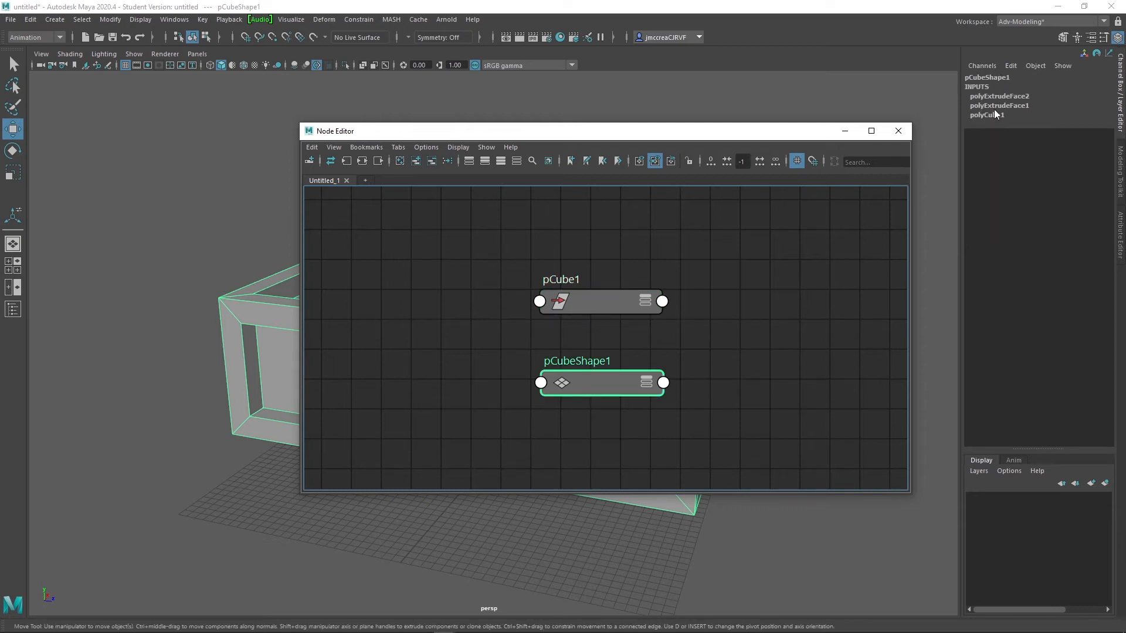
Select and deselect the crate through its graph nodes and in the viewport to compare the two selections
click(398, 228)
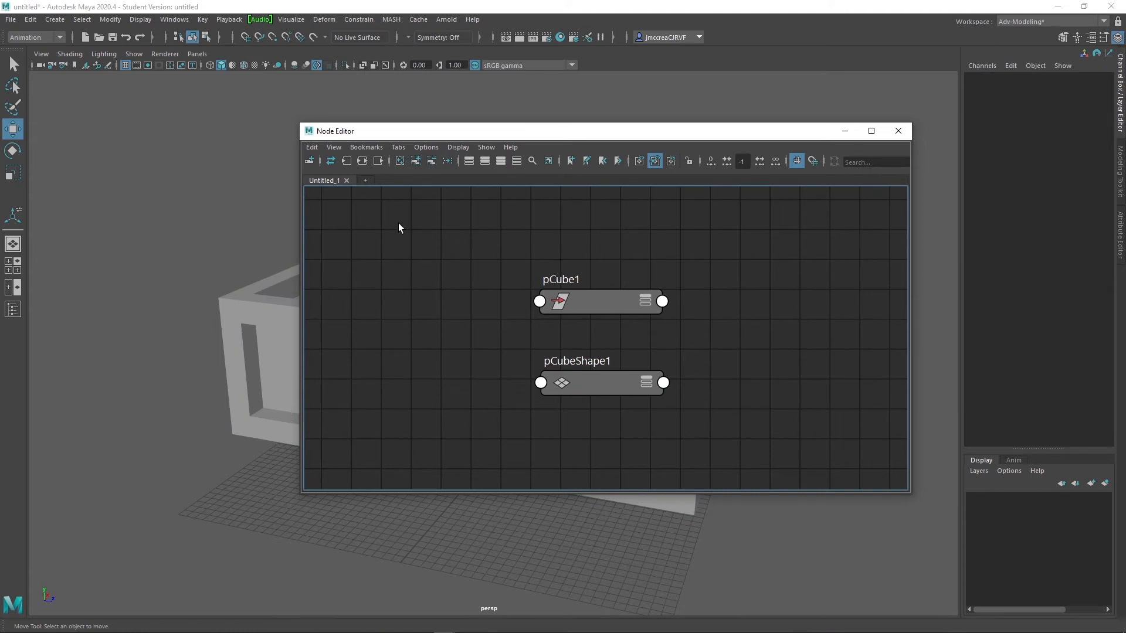
drag(400, 201, 792, 460)
click(478, 271)
drag(478, 271, 748, 446)
drag(531, 288, 540, 349)
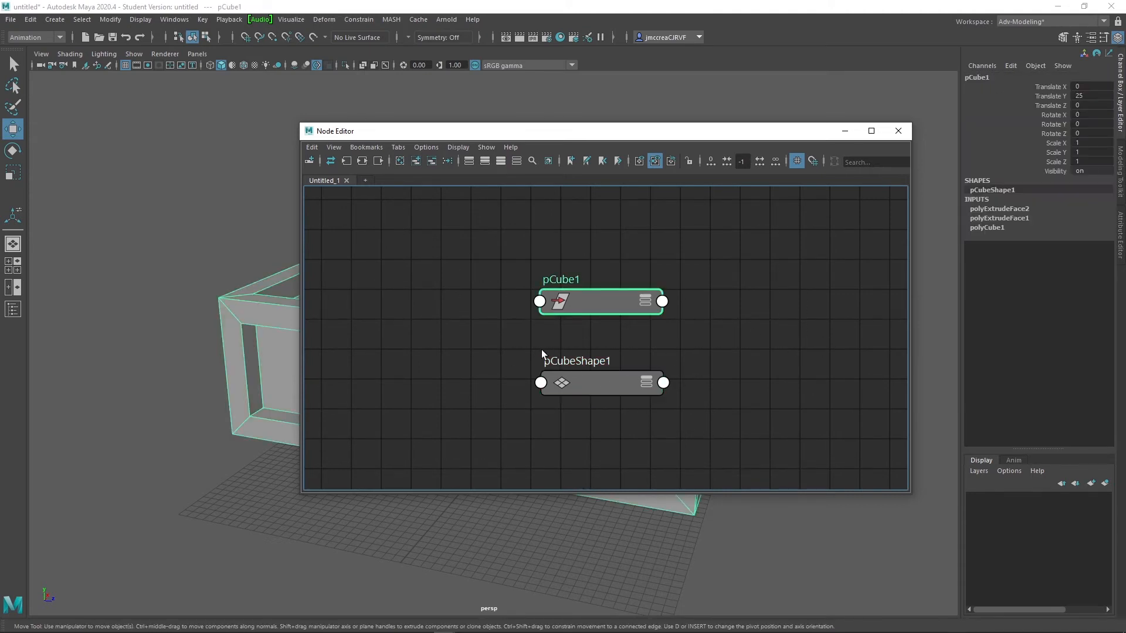
click(468, 216)
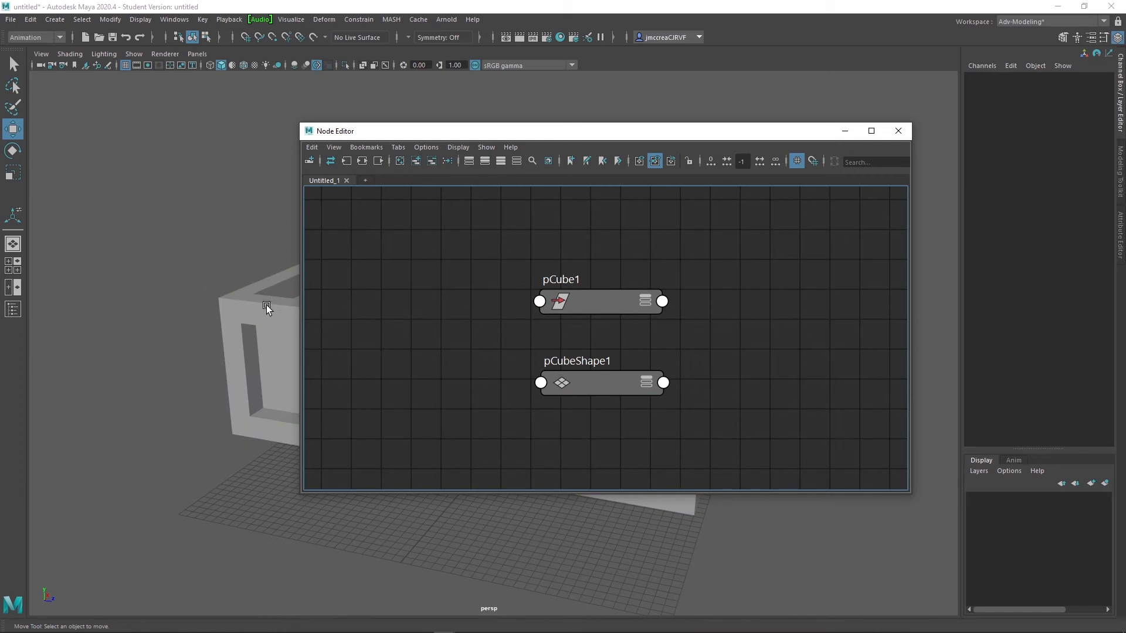
click(232, 318)
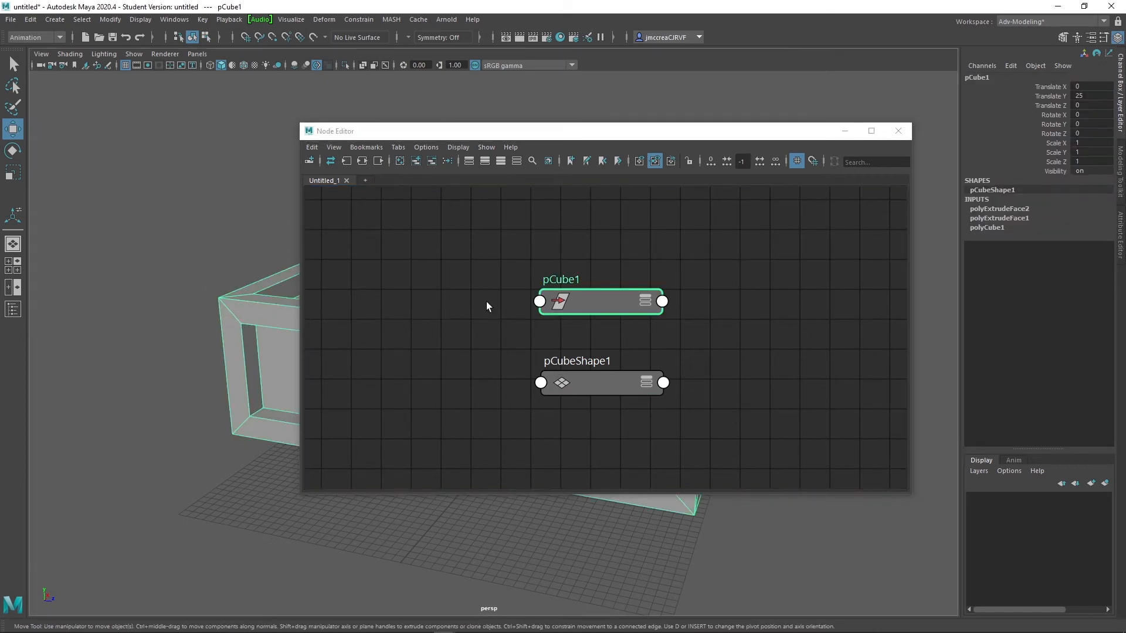
Select both the pCube1 and pCubeShape1 nodes and graph their input connections
click(470, 226)
drag(470, 227, 804, 473)
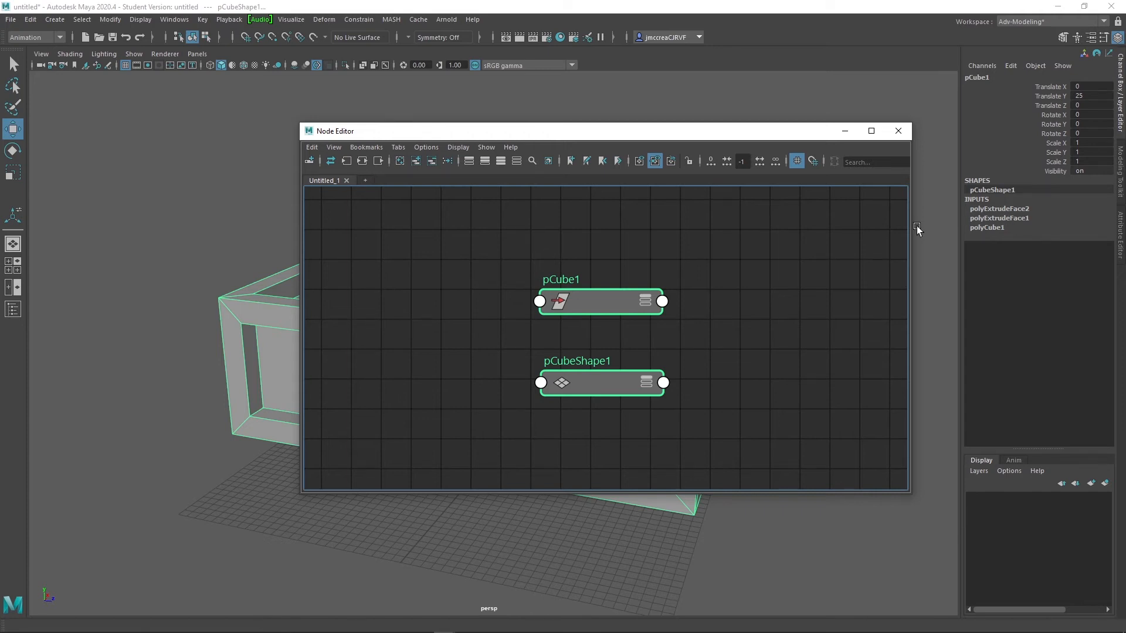
click(345, 161)
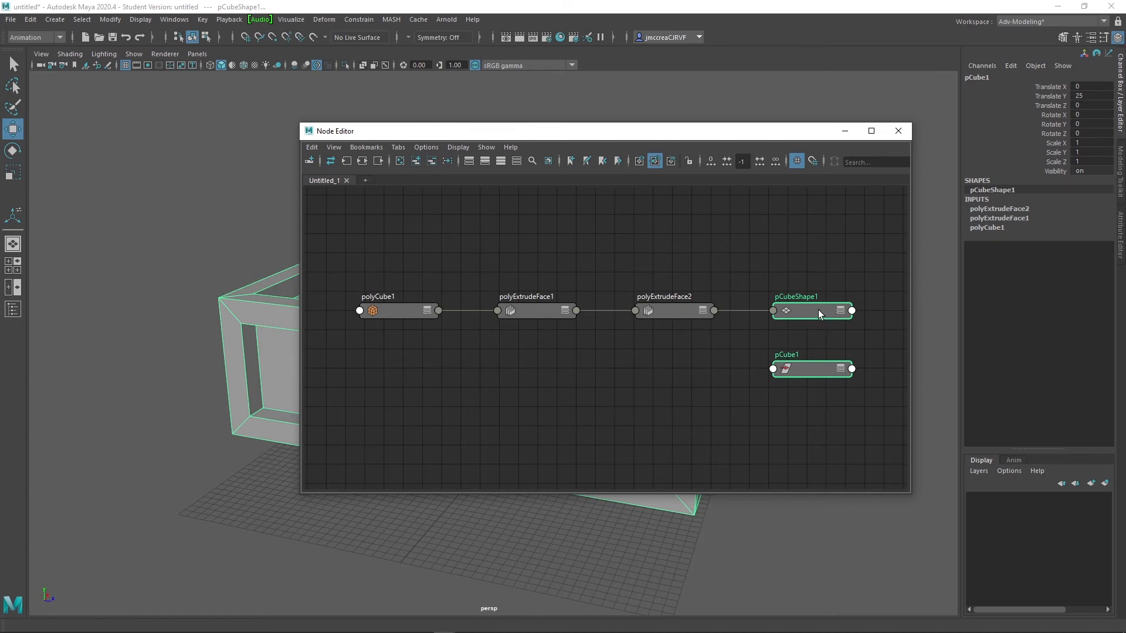
Set polyCube1's Height to 28, with the Node Editor window moved aside to uncover the crate
click(741, 268)
click(393, 310)
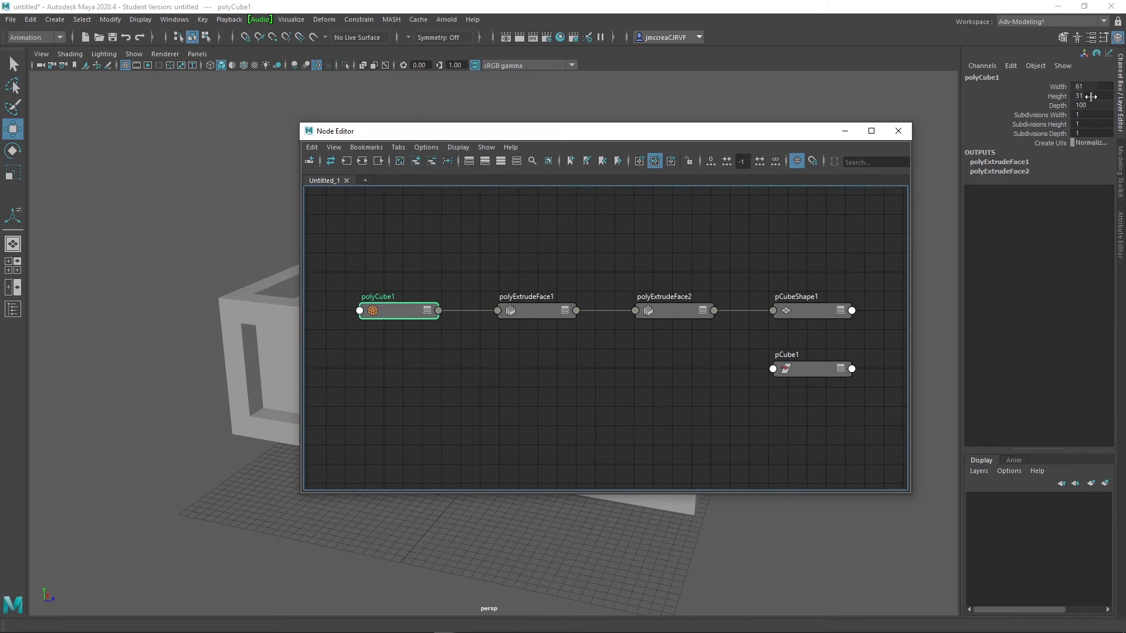
drag(692, 133, 757, 92)
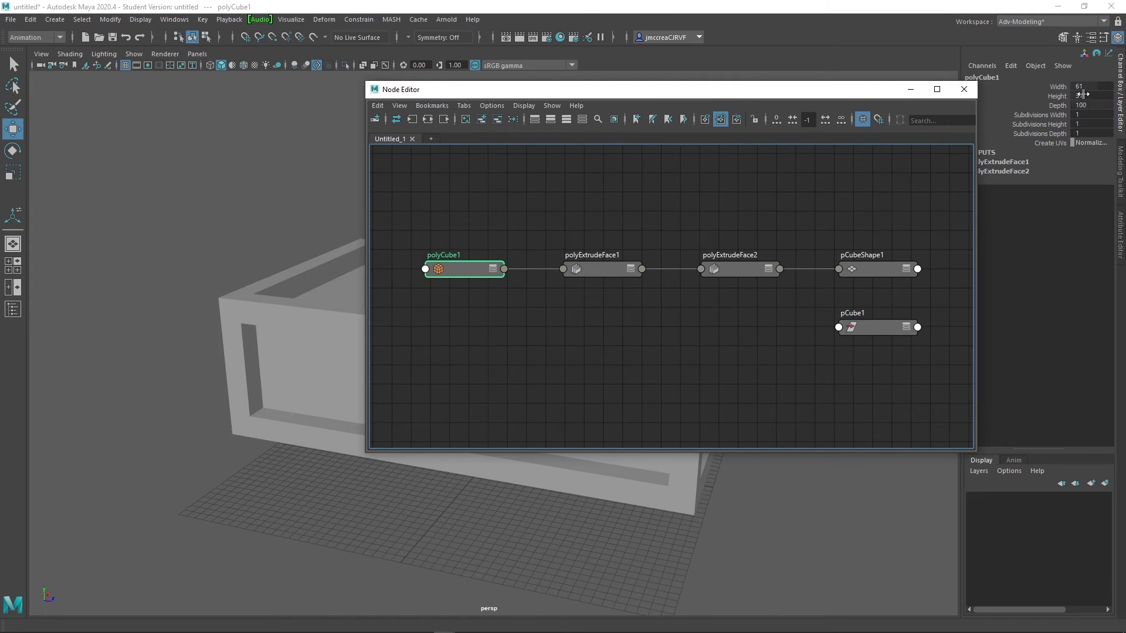
mouse_move(1084, 95)
middle_down()
mouse_move(1106, 96)
mouse_move(1082, 95)
middle_up()
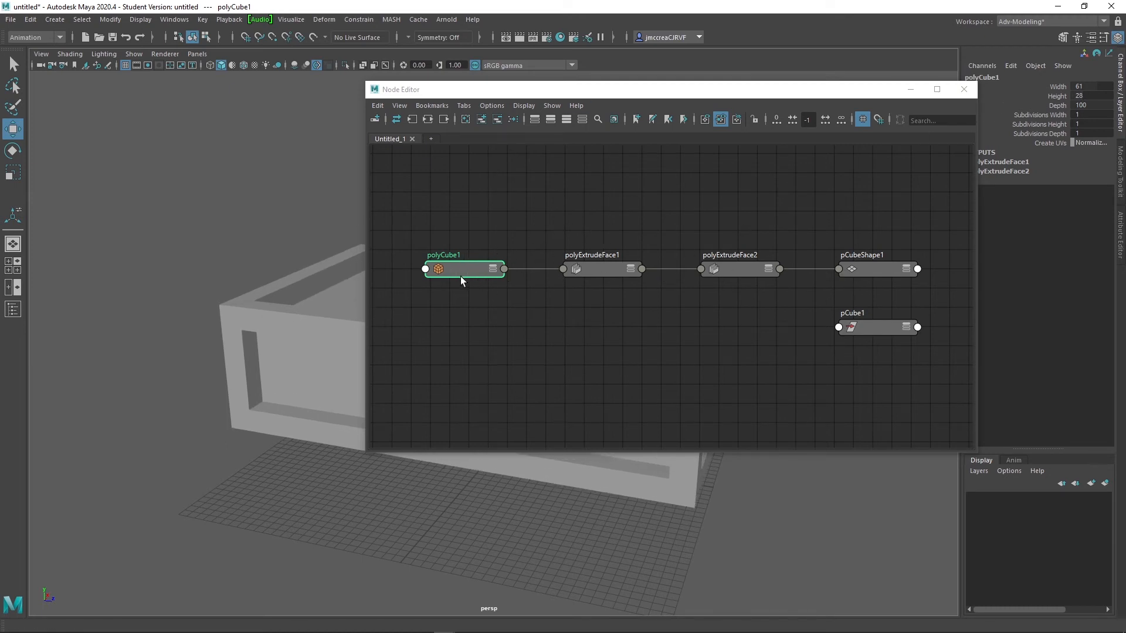
Set polyExtrudeFace1's Divisions to 14 and select the crate to check its mesh
click(604, 271)
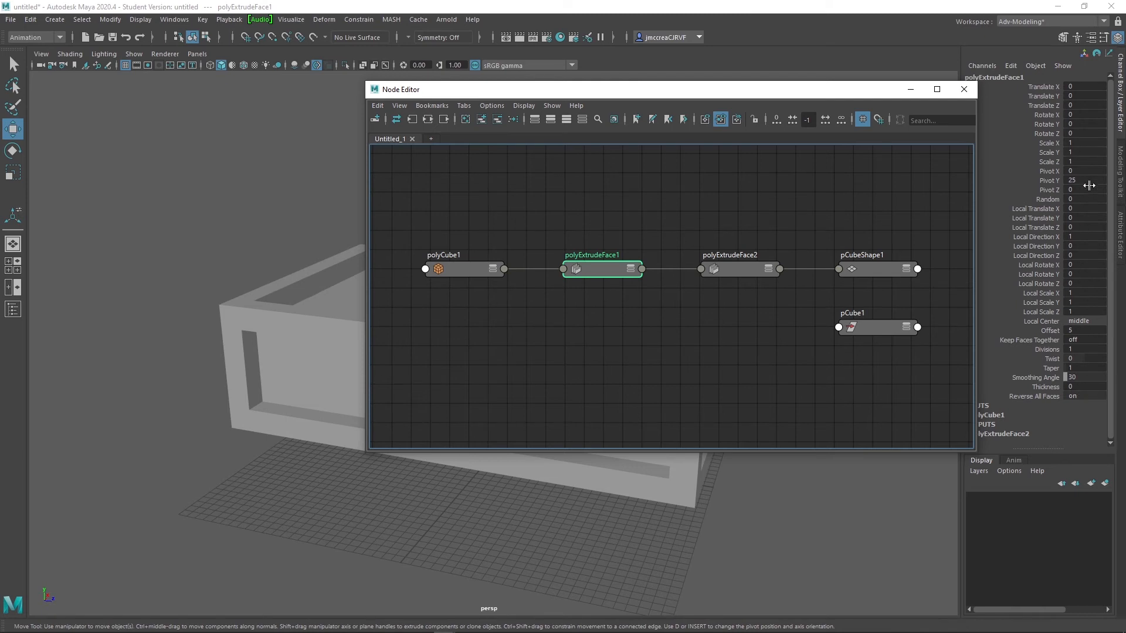
double_click(1078, 350)
text(7)
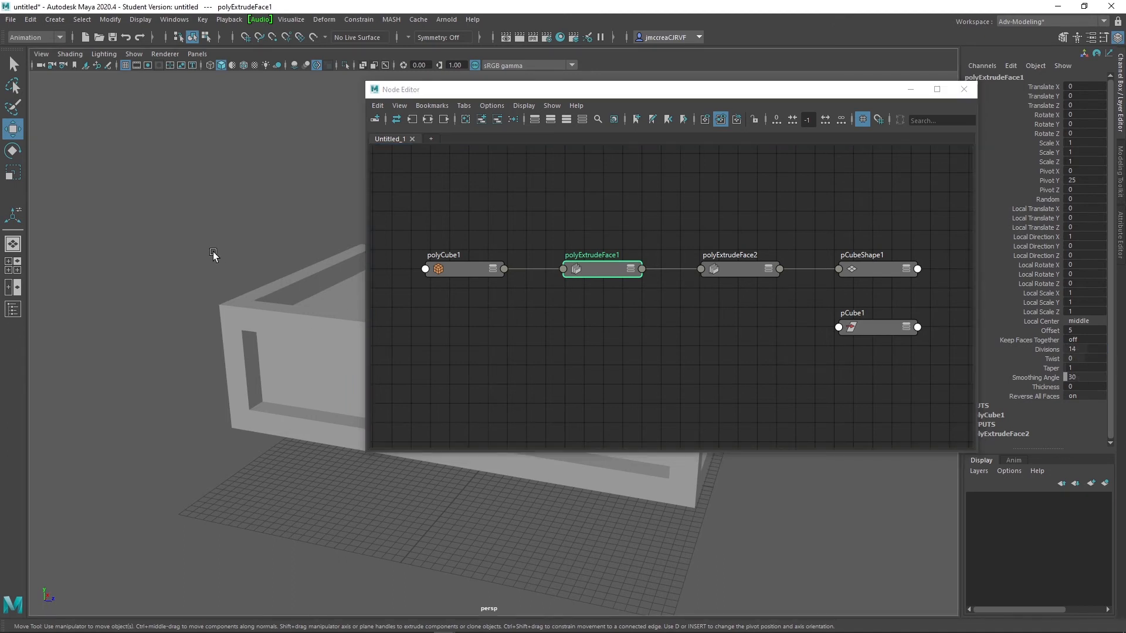
click(316, 424)
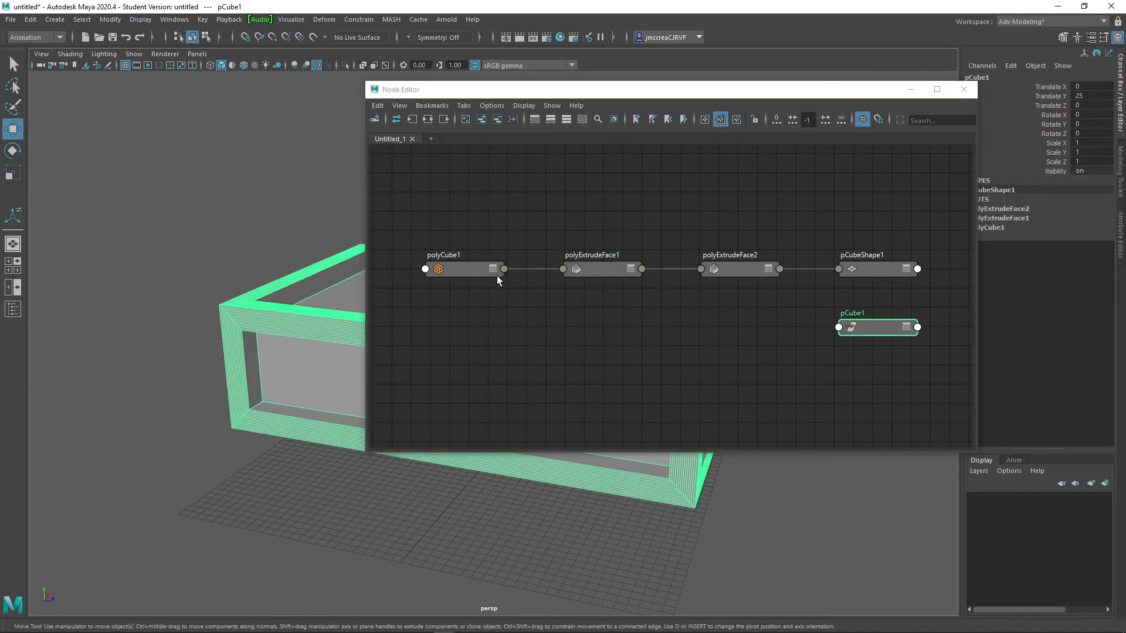
Set polyExtrudeFace1's Divisions back to 1 and try adjusting its Offset
click(599, 271)
double_click(1079, 349)
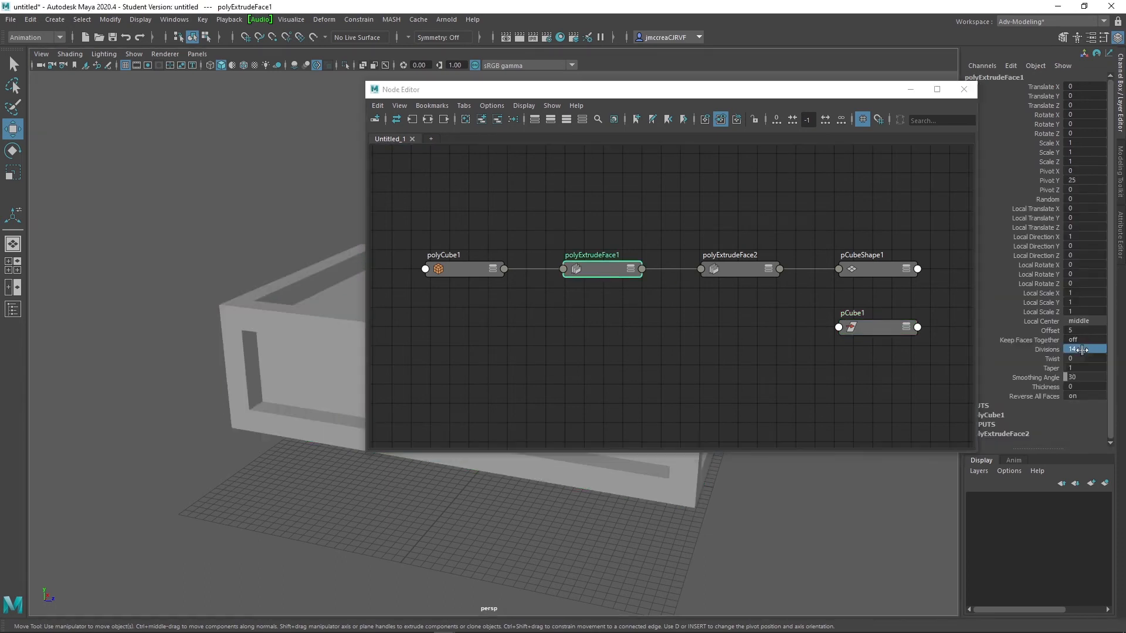
text(4)
mouse_move(1080, 330)
middle_down()
mouse_move(1058, 330)
mouse_move(1073, 330)
middle_up()
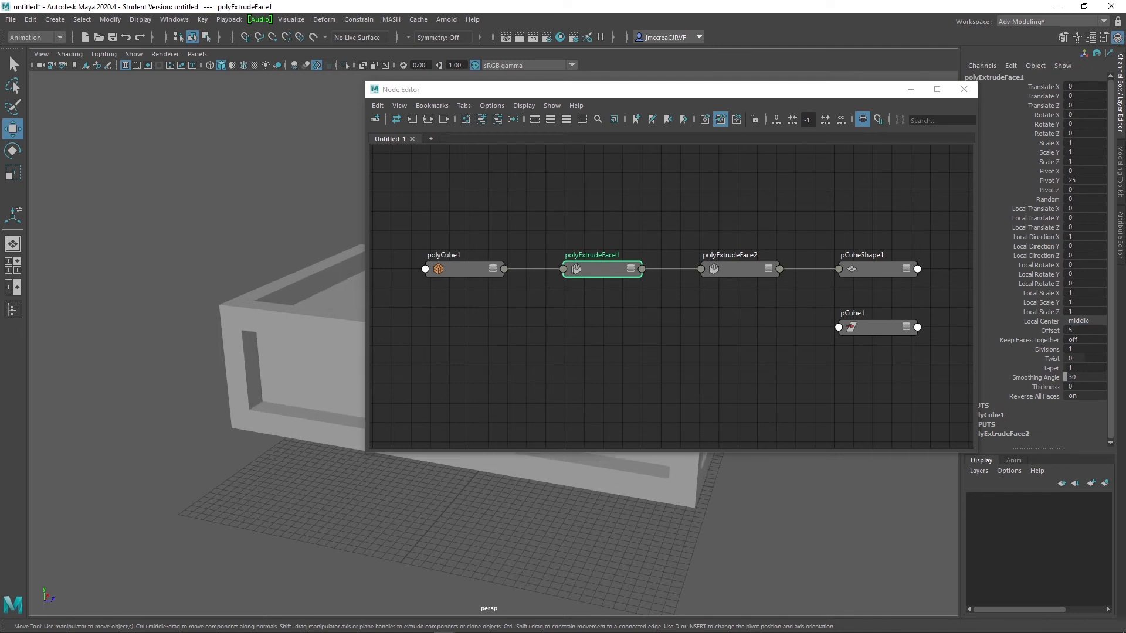
Try adjusting the Offset and Thickness of the polyExtrudeFace2 node
click(743, 268)
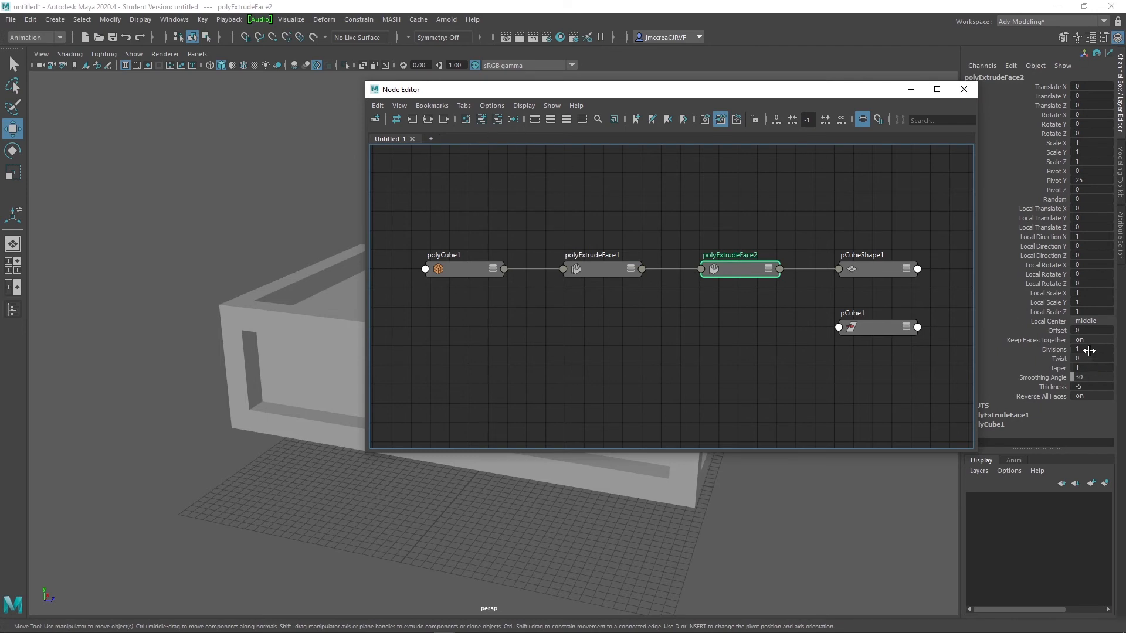
click(1082, 330)
mouse_move(1081, 331)
middle_down()
mouse_move(1096, 331)
mouse_move(1067, 330)
mouse_move(1081, 331)
middle_up()
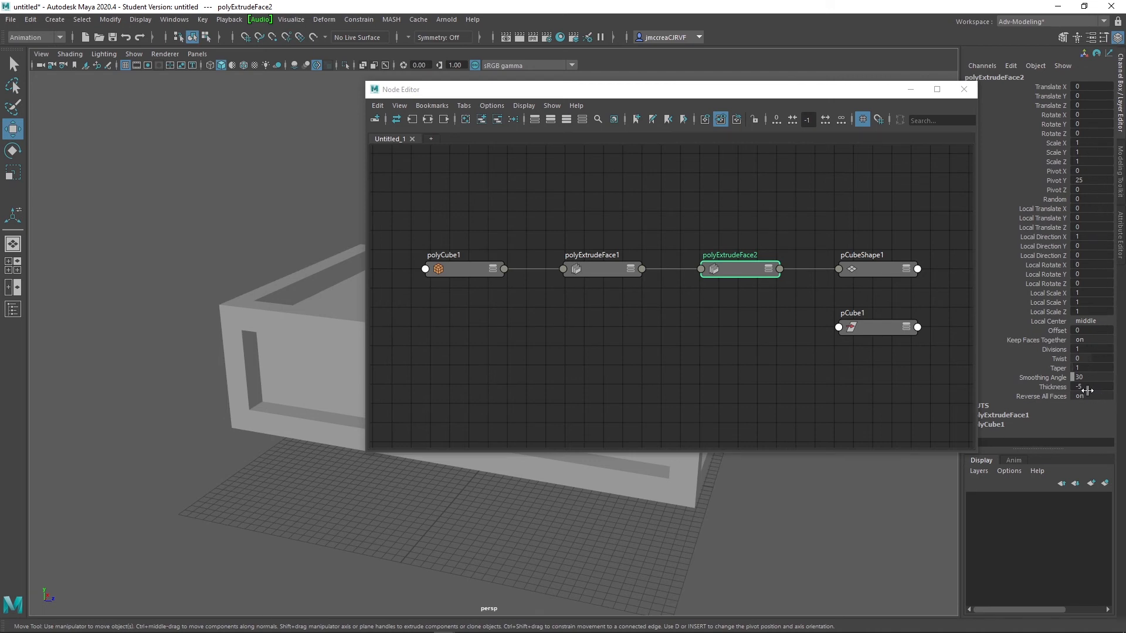
mouse_move(1085, 387)
mouse_down()
mouse_move(1097, 388)
mouse_move(1082, 387)
mouse_up()
Select all five nodes in the graph and regraph their input connections
drag(409, 194, 959, 306)
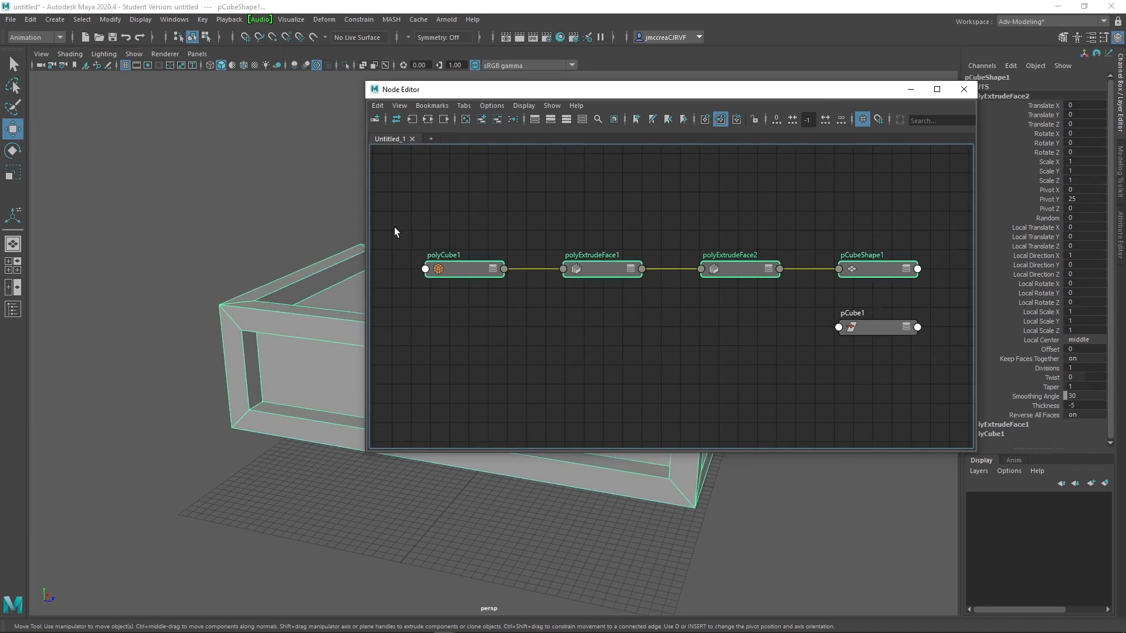
click(430, 204)
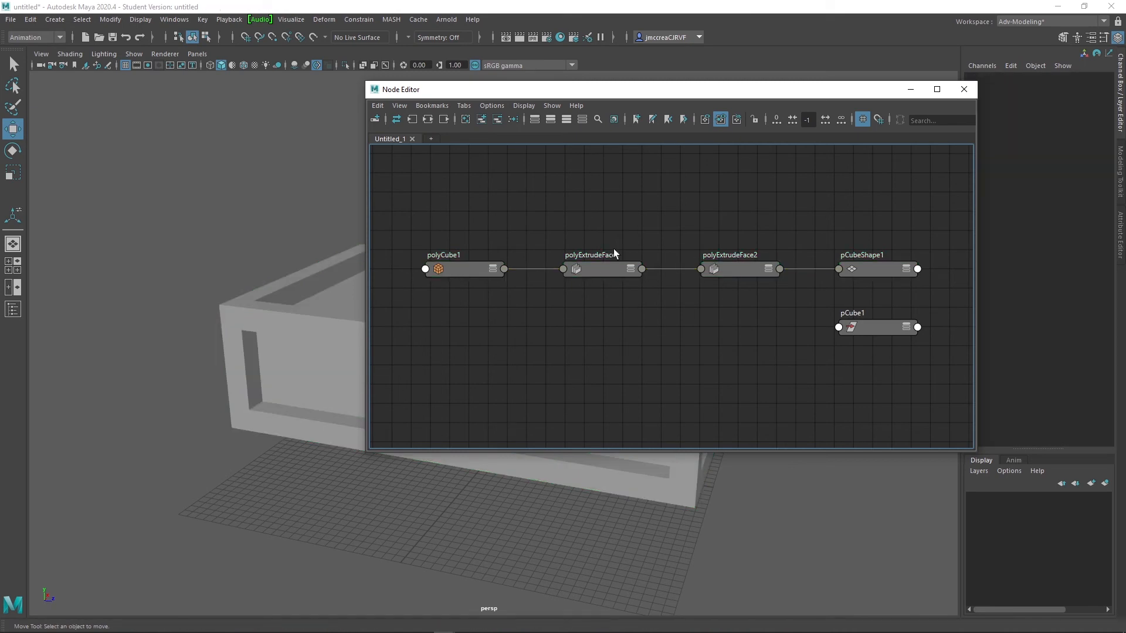
mouse_move(398, 225)
mouse_down()
mouse_move(429, 275)
mouse_move(938, 375)
mouse_up()
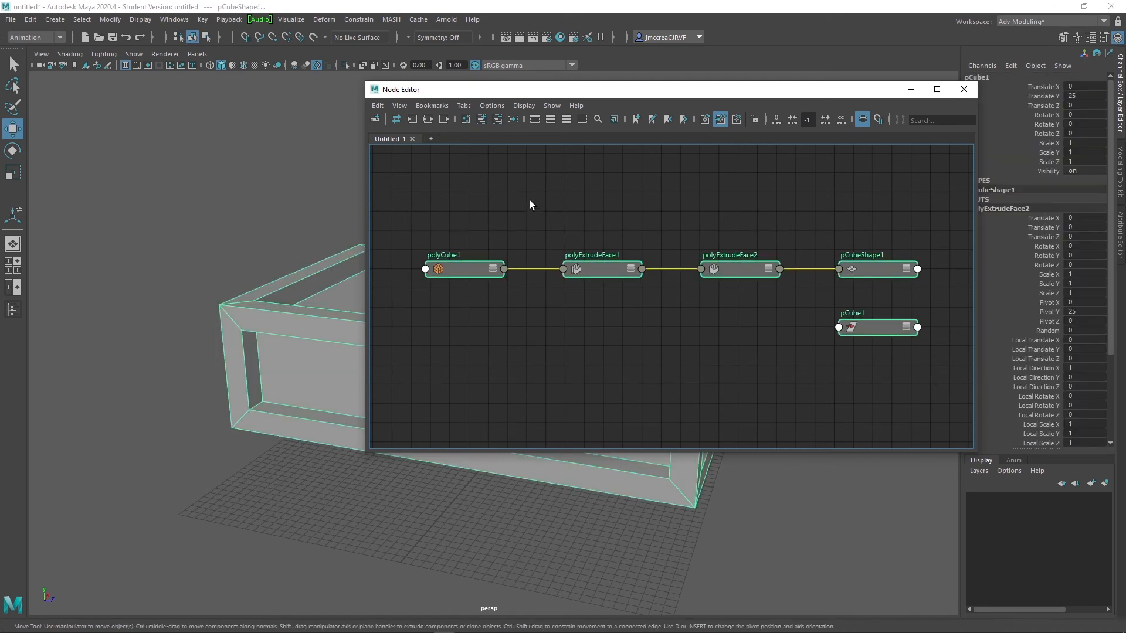
click(414, 122)
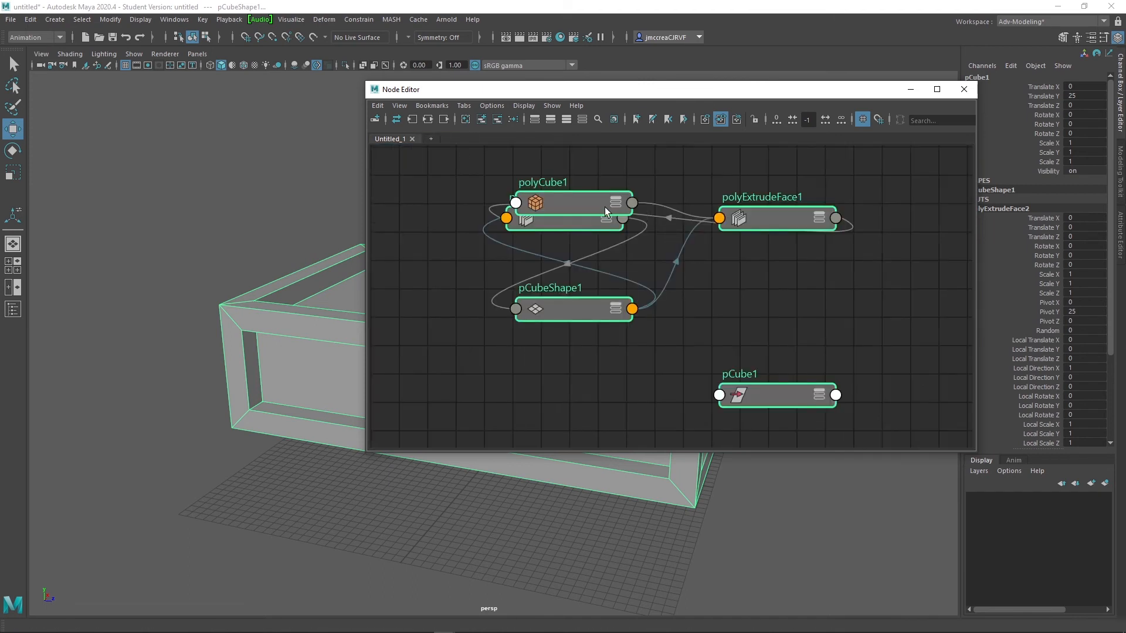
Spread out the overlapping polyCube1, polyExtrudeFace1, polyExtrudeFace2 and pCubeShape1 nodes to untangle their connections
drag(595, 201, 647, 184)
click(587, 205)
drag(764, 251, 846, 223)
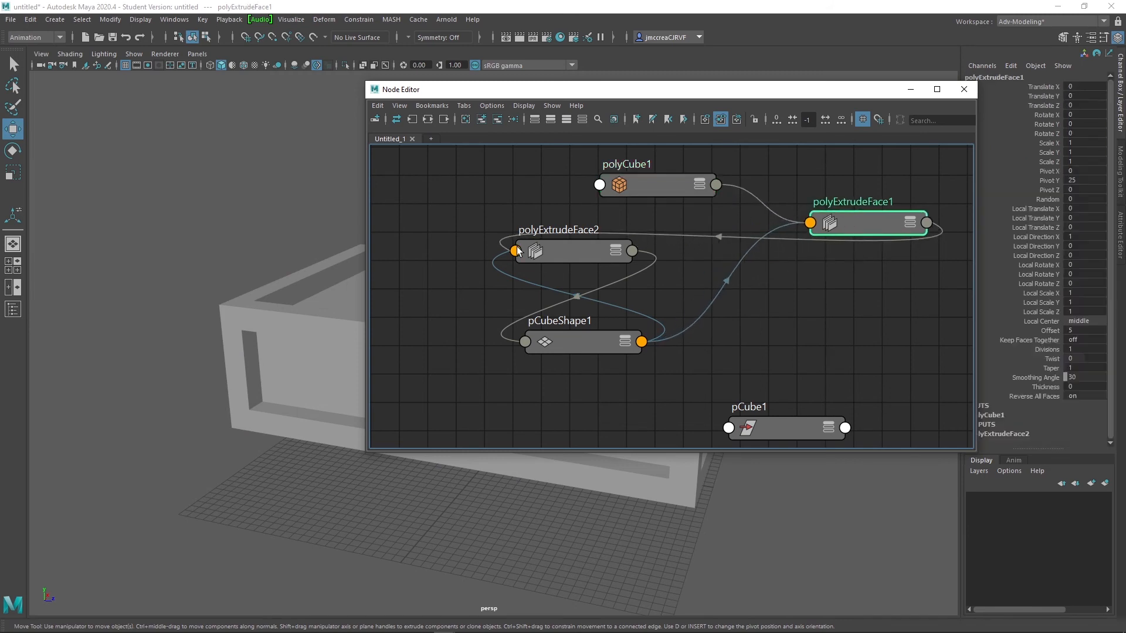
drag(518, 251, 902, 347)
drag(578, 340, 583, 309)
drag(652, 181, 498, 176)
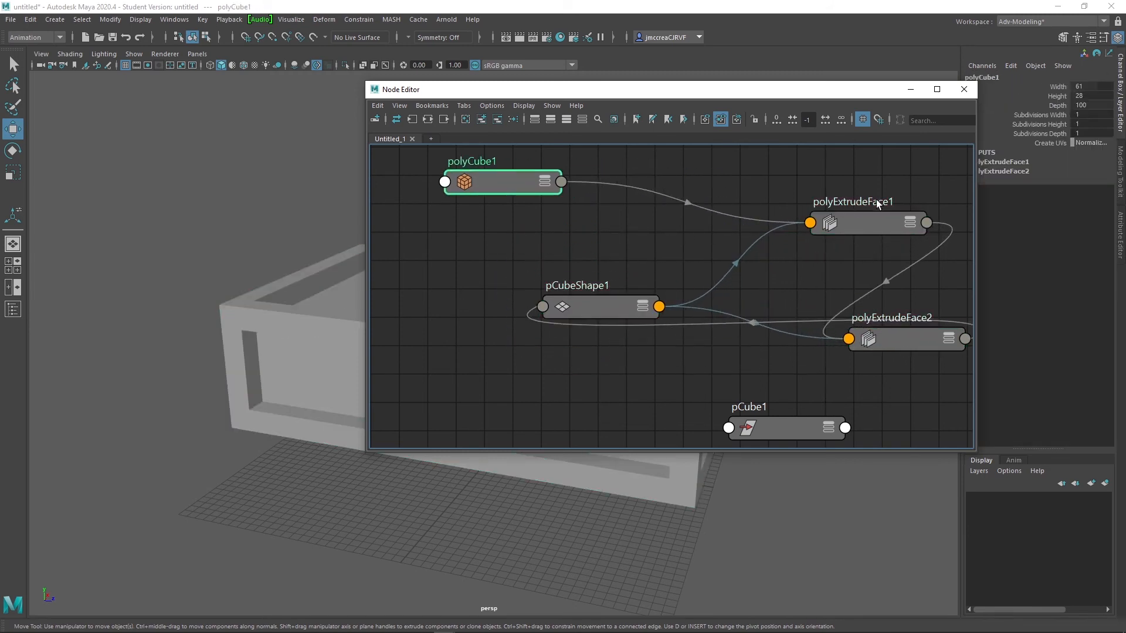
Graph polyExtrudeFace1's input and output connections, followed by its output connections only
drag(878, 204, 752, 174)
click(428, 120)
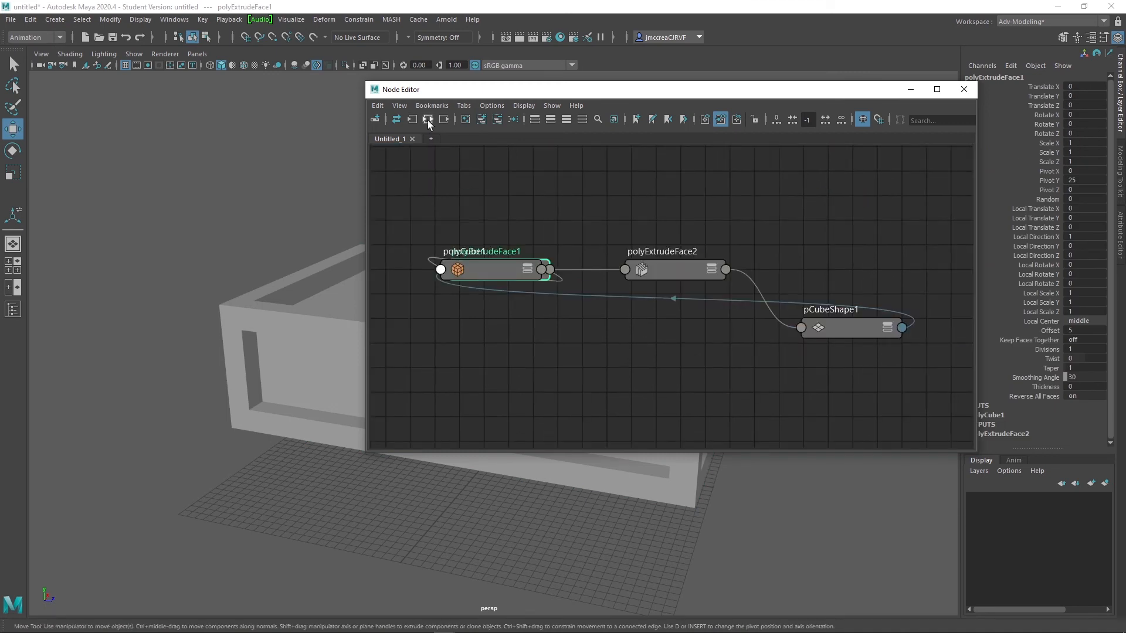
click(441, 121)
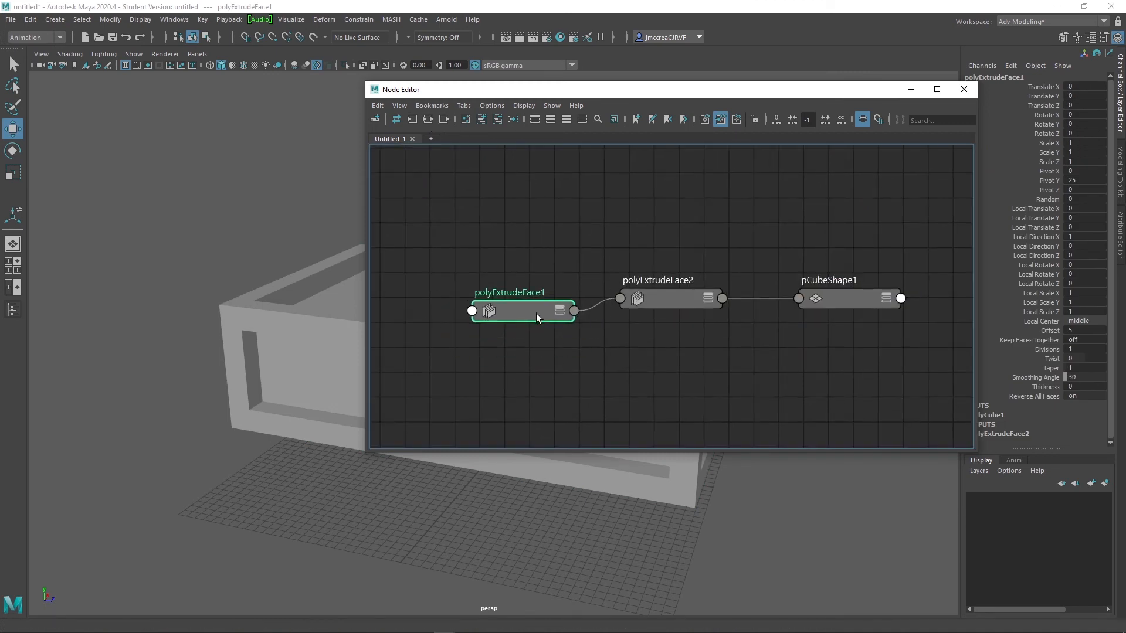
Regraph the input connections of the two extrude nodes and pCubeShape1, and place polyExtrudeFace1 beside polyCube1
drag(439, 180, 850, 352)
click(448, 213)
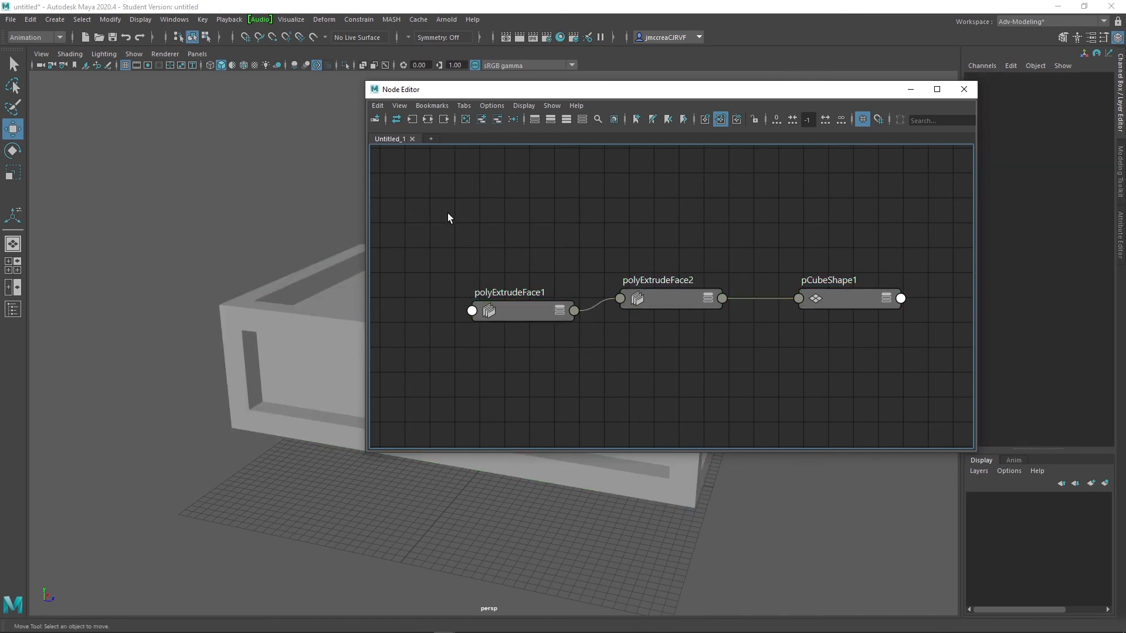
drag(448, 213, 926, 445)
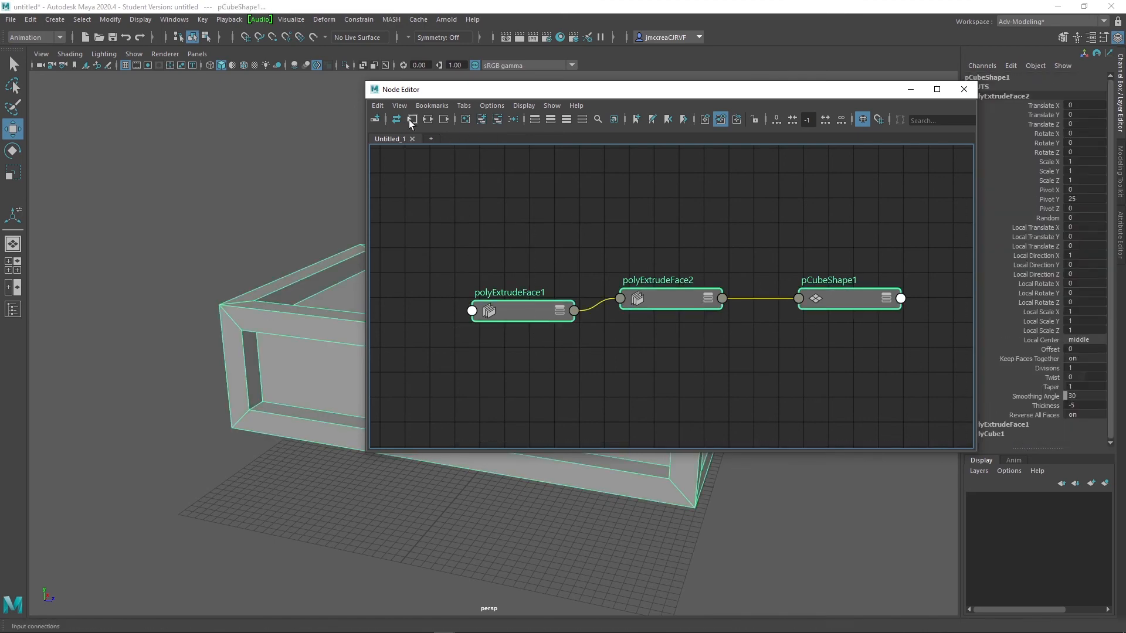
click(411, 120)
drag(522, 275, 618, 364)
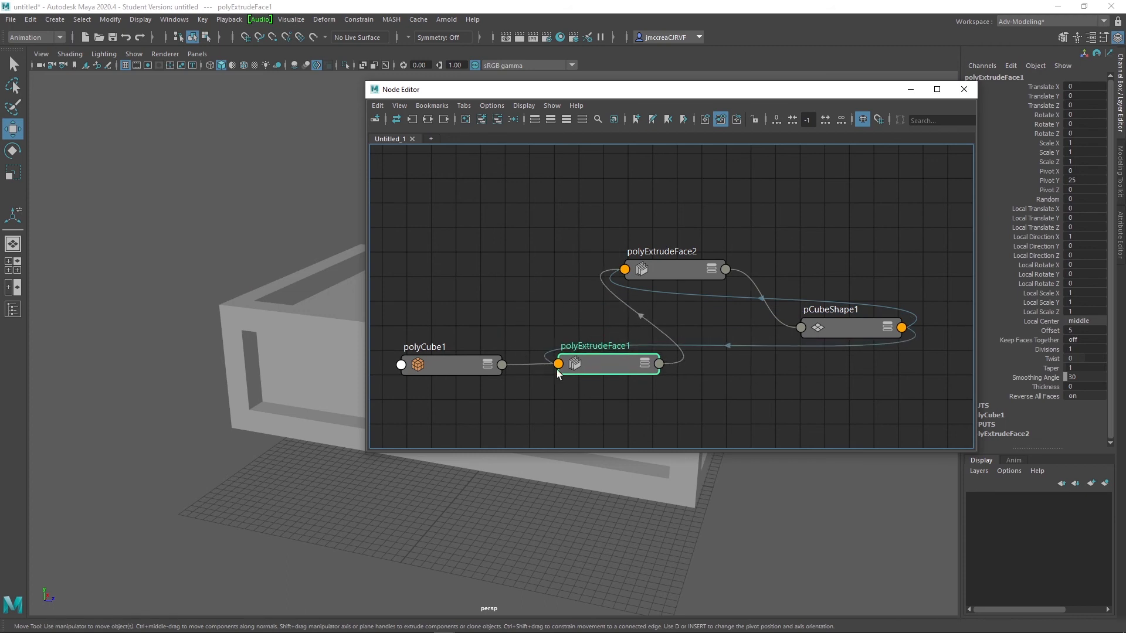
Graph the input connections of pCubeShape1, followed by the input connections of polyExtrudeFace2
click(852, 332)
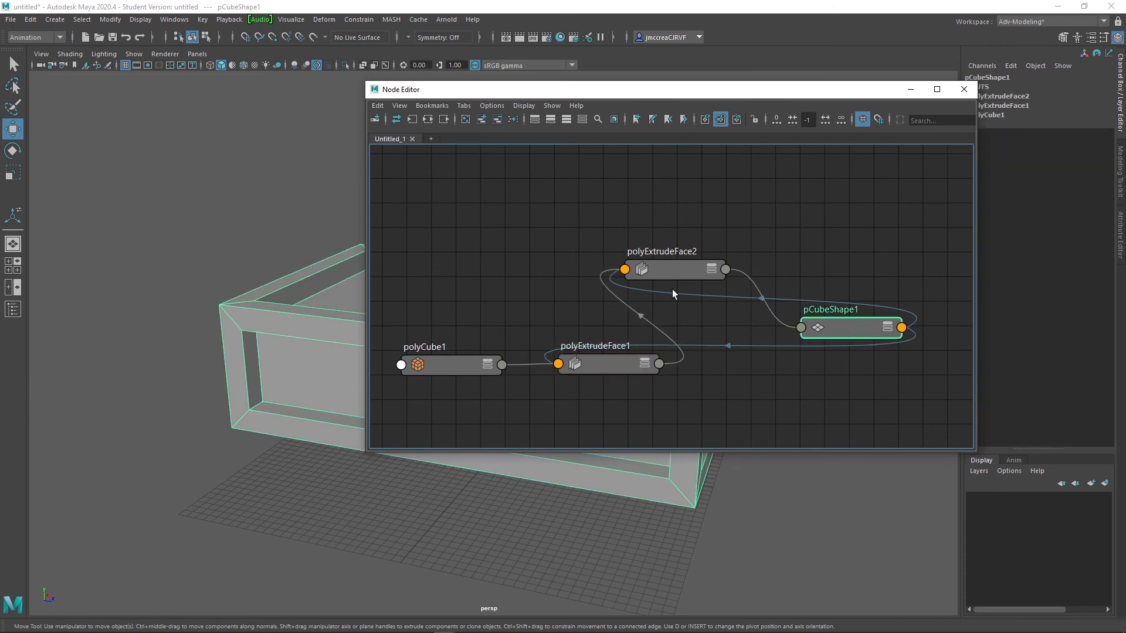
click(412, 120)
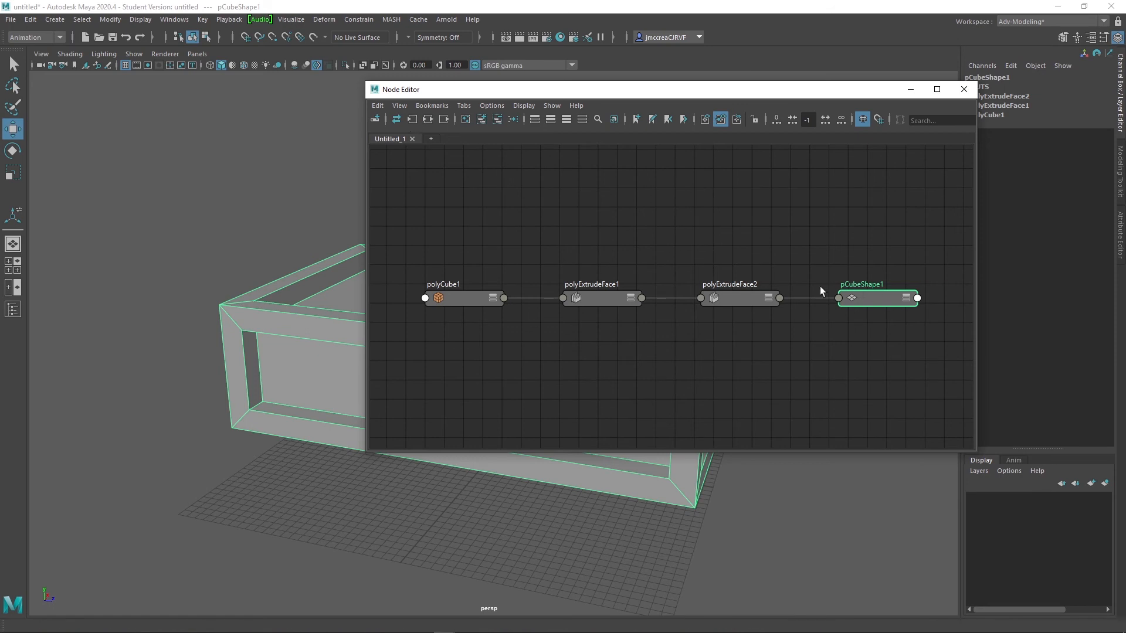
drag(753, 241, 720, 334)
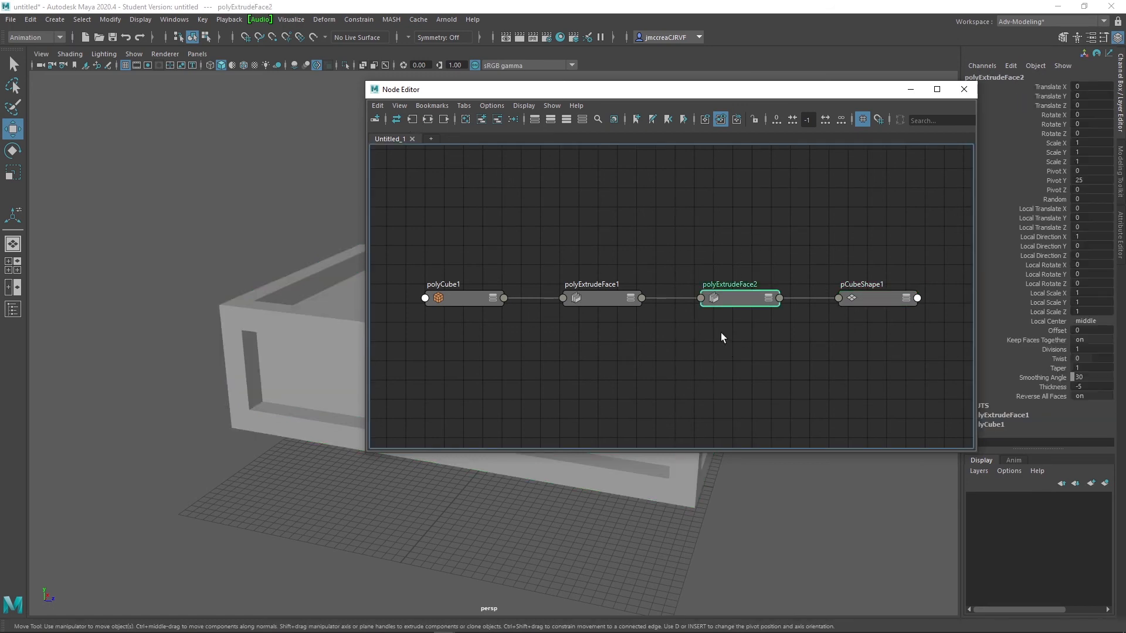
click(413, 121)
Nudge the pCubeShape1 node slightly, reselect it and graph its input connections
click(669, 252)
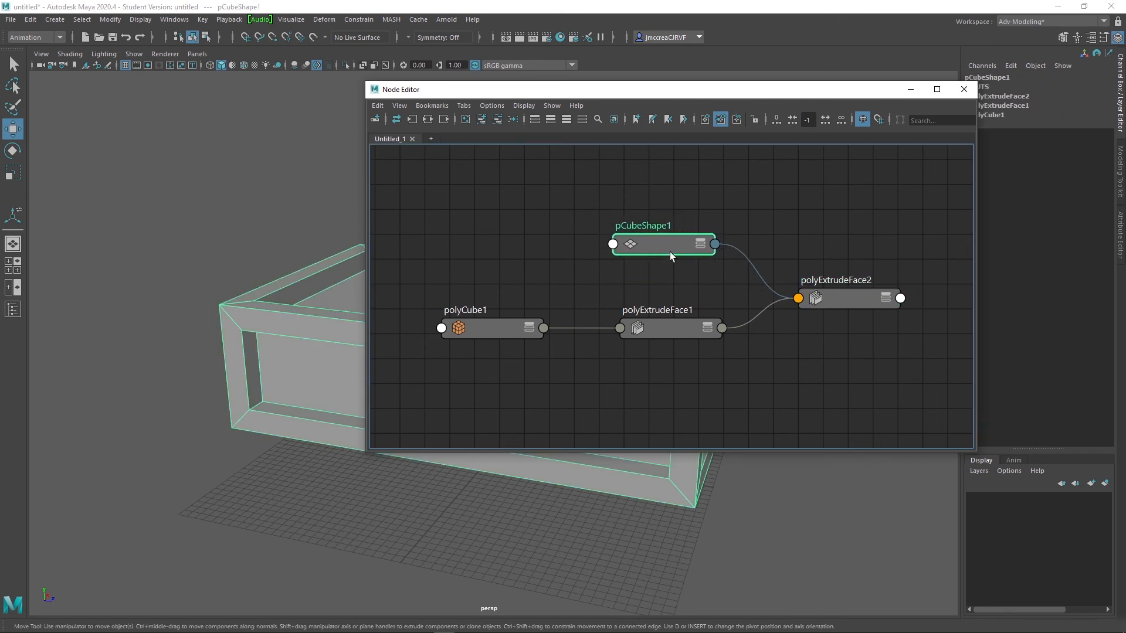
drag(670, 252, 674, 257)
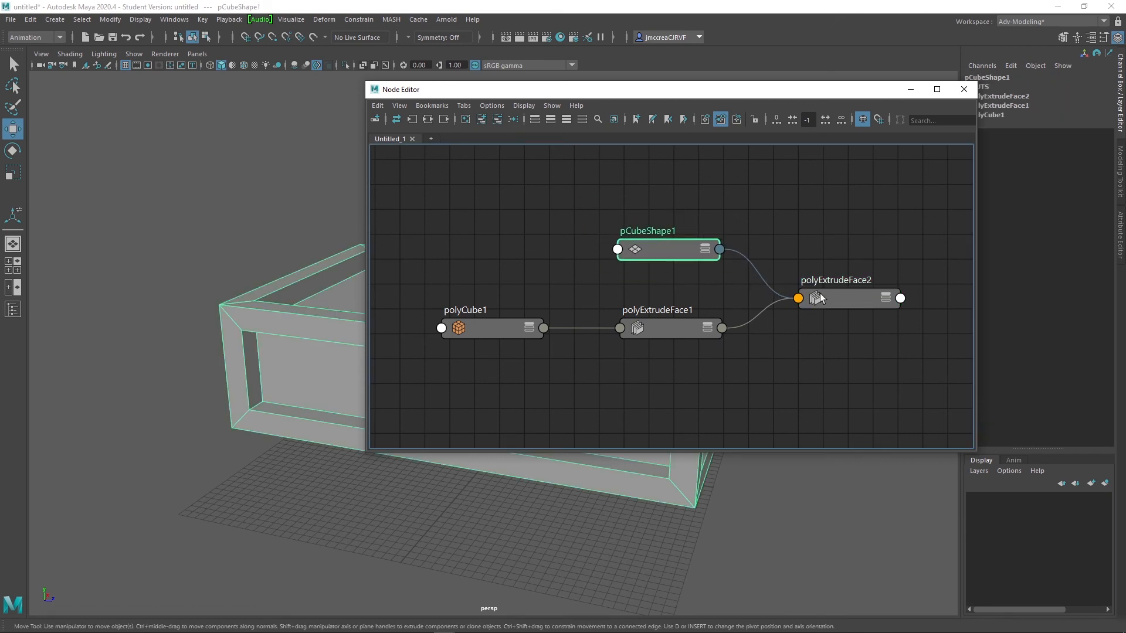
click(589, 251)
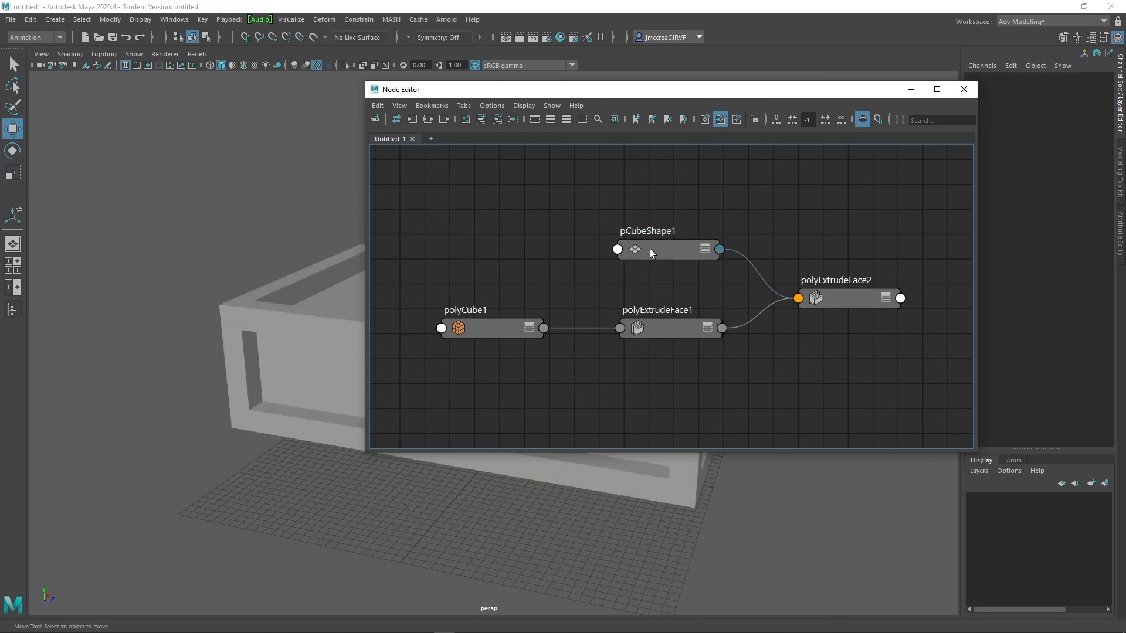
click(649, 248)
click(416, 120)
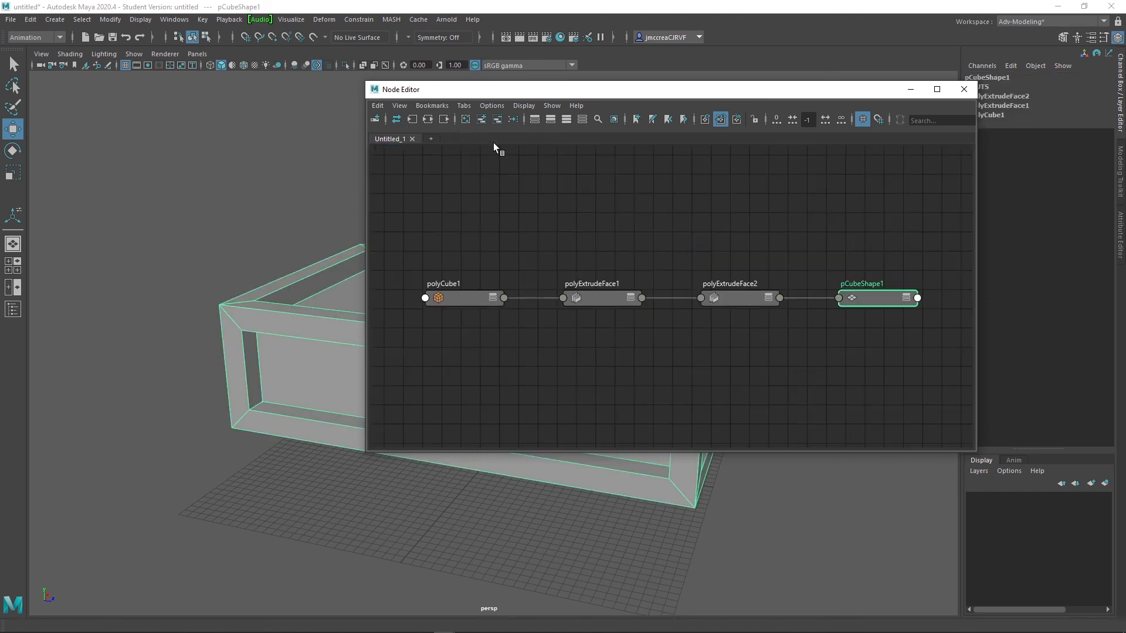
Add the selected pCubeShape1 to the graph again and place it above the two extrude nodes to separate its connections
scroll(679, 261, down, 2)
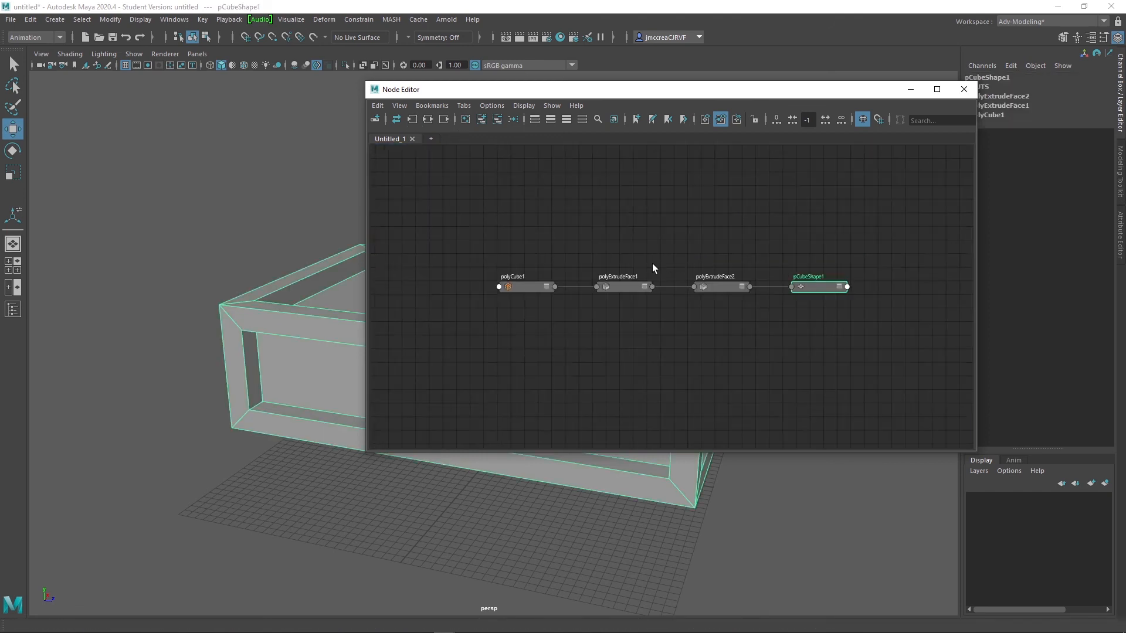
scroll(653, 263, up, 2)
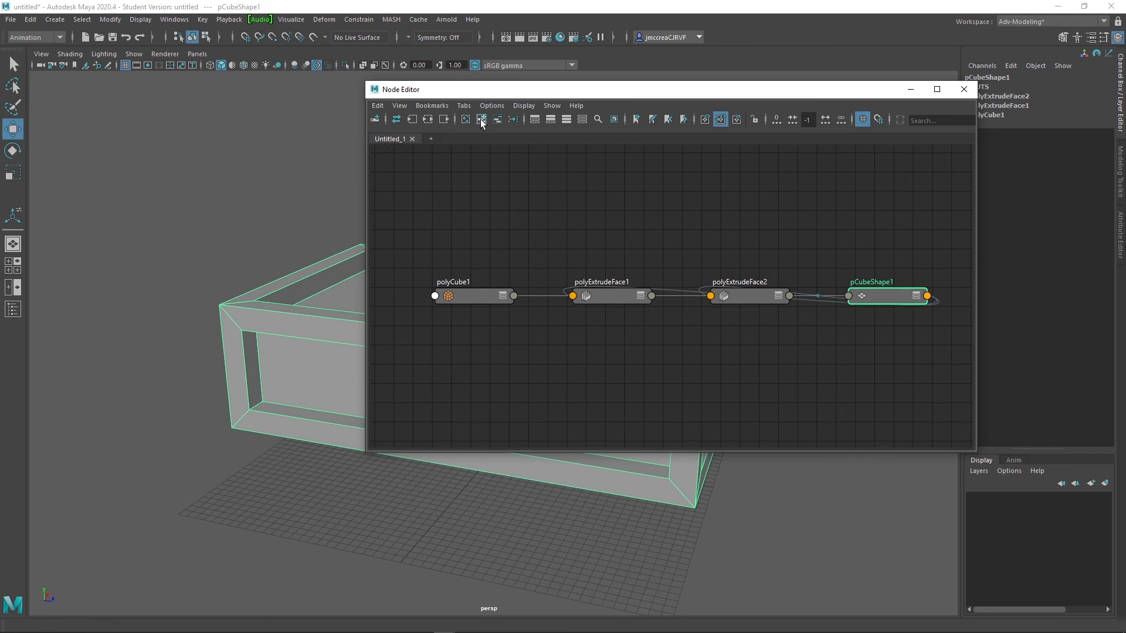
drag(853, 298, 706, 226)
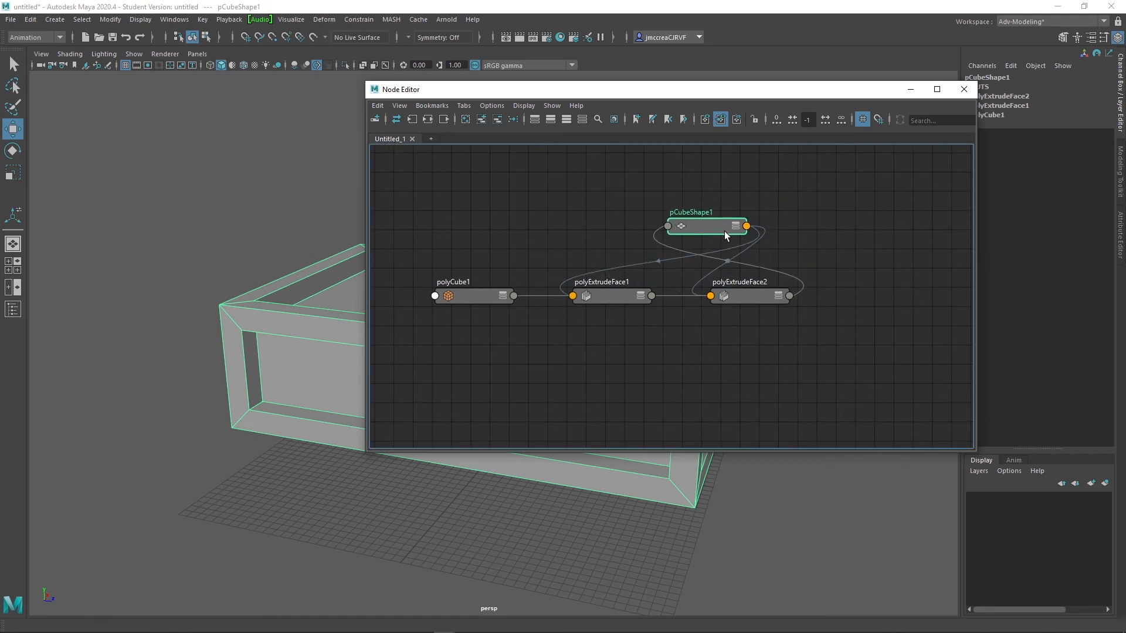
click(745, 295)
Select the crate in the viewport, clear the graph, add the crate's nodes to it and select pCube1
click(335, 263)
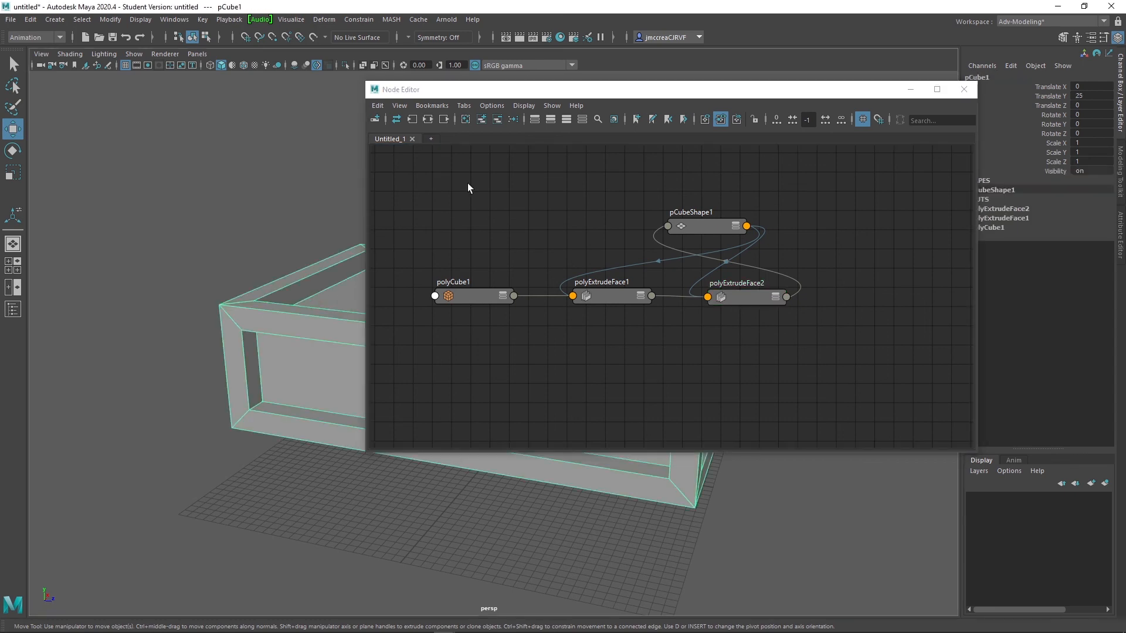
click(465, 119)
click(481, 120)
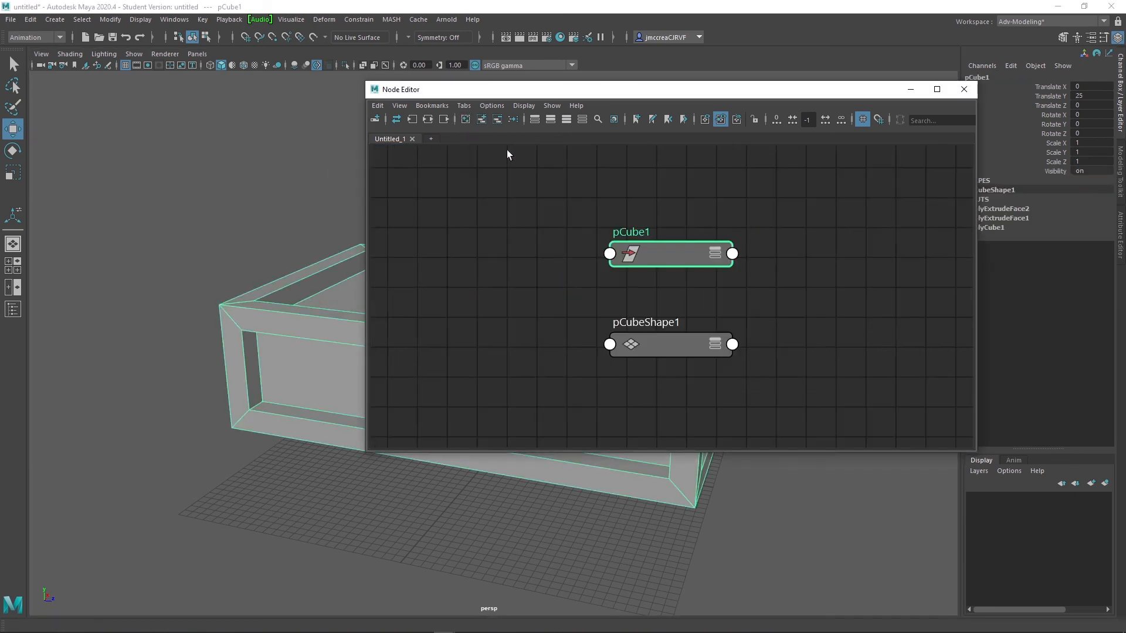
click(649, 348)
click(656, 253)
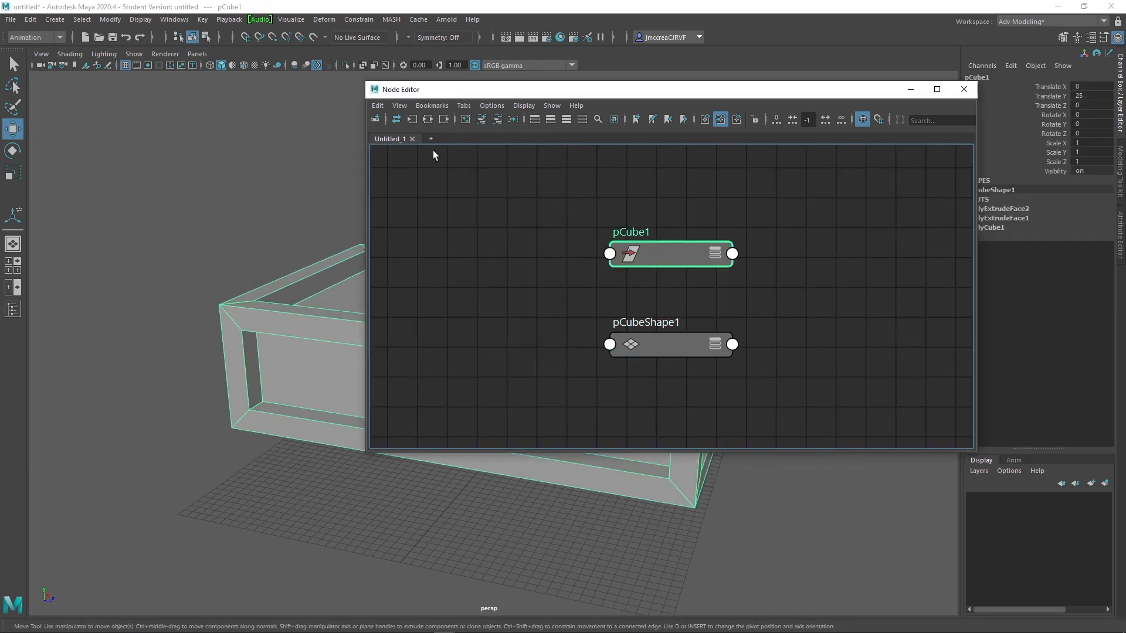
Graph pCube1's input connections, followed by its input and output connections
click(412, 119)
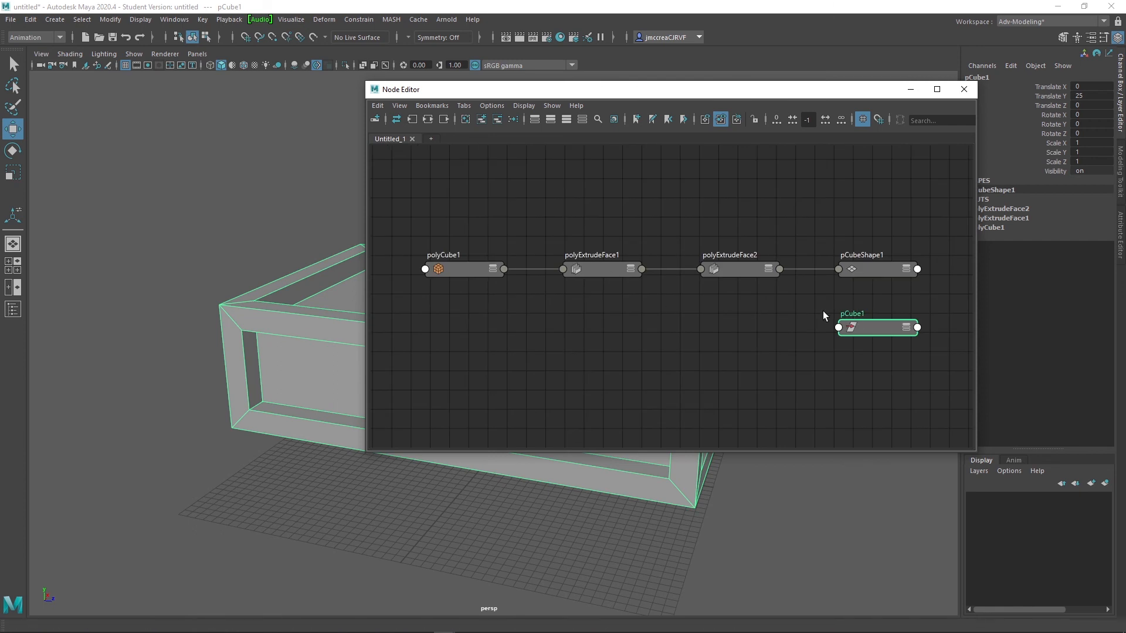
drag(867, 321, 855, 316)
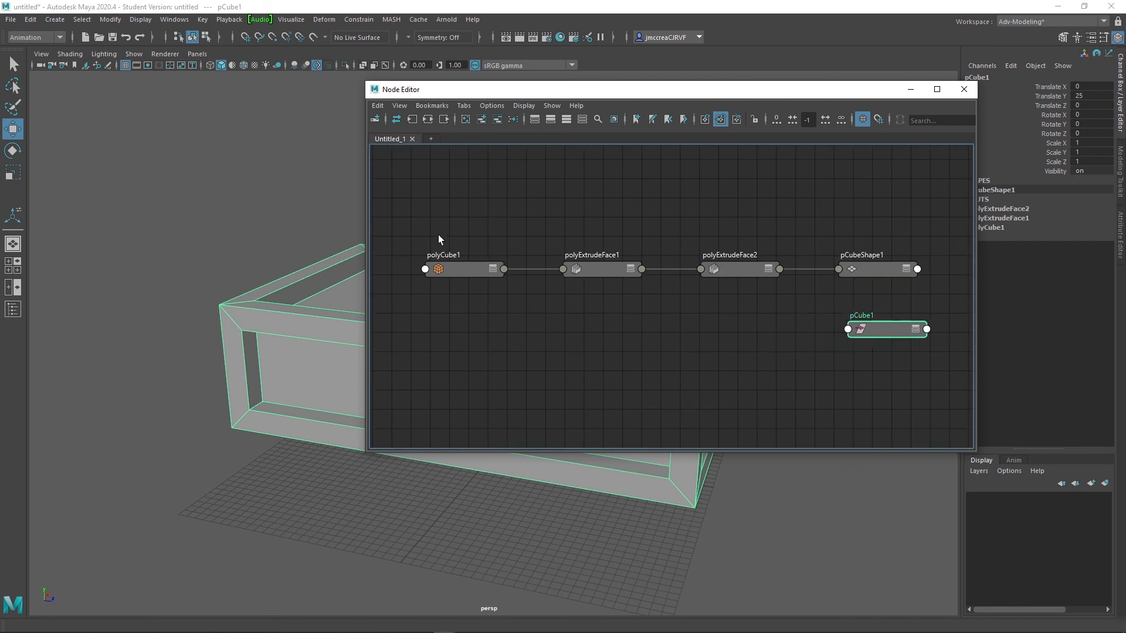
click(428, 120)
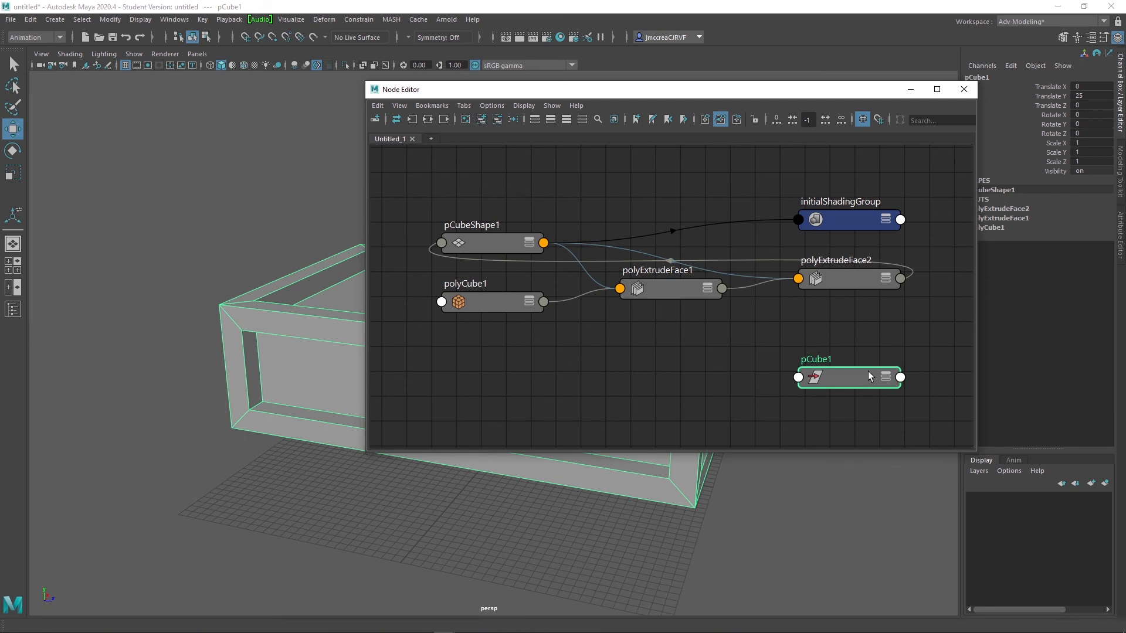
Spread out pCube1, polyExtrudeFace1 and initialShadingGroup in the graph, and move the Node Editor window off the channel values
drag(853, 375, 864, 385)
drag(666, 296, 664, 322)
drag(862, 221, 818, 182)
drag(858, 87, 754, 90)
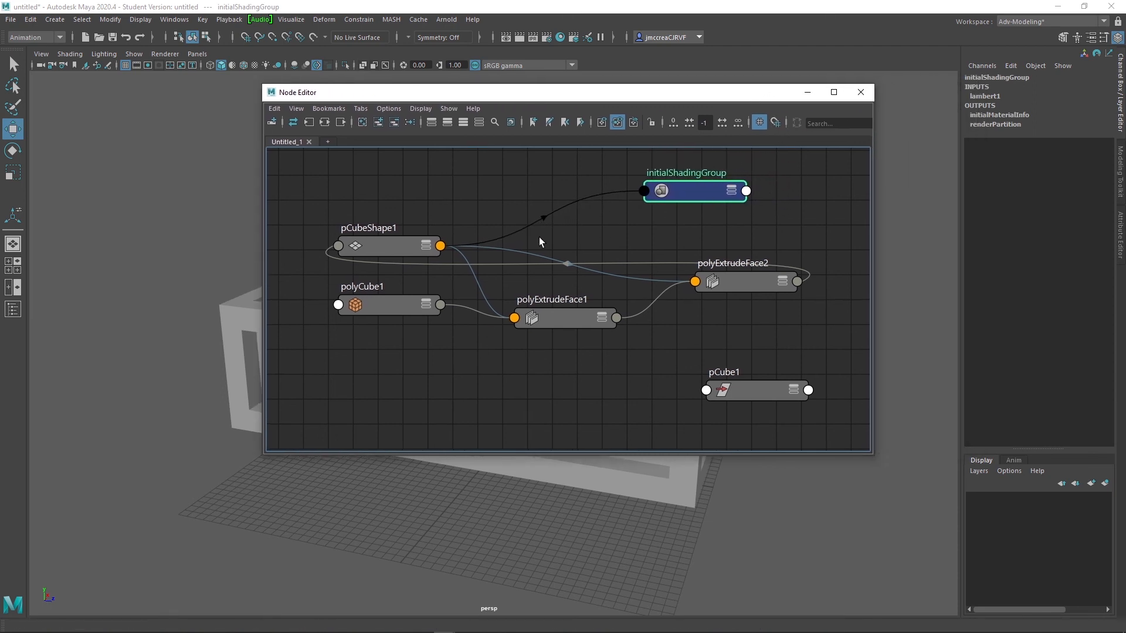
Rearrange the graph with pCubeShape1 above polyCube1 and the extrude nodes, and initialShadingGroup beside it, to separate the connection lines
drag(388, 245, 502, 217)
drag(414, 300, 436, 333)
drag(543, 321, 553, 336)
mouse_move(744, 279)
mouse_down()
mouse_move(743, 300)
mouse_move(754, 296)
mouse_up()
drag(510, 228, 472, 216)
drag(723, 190, 744, 185)
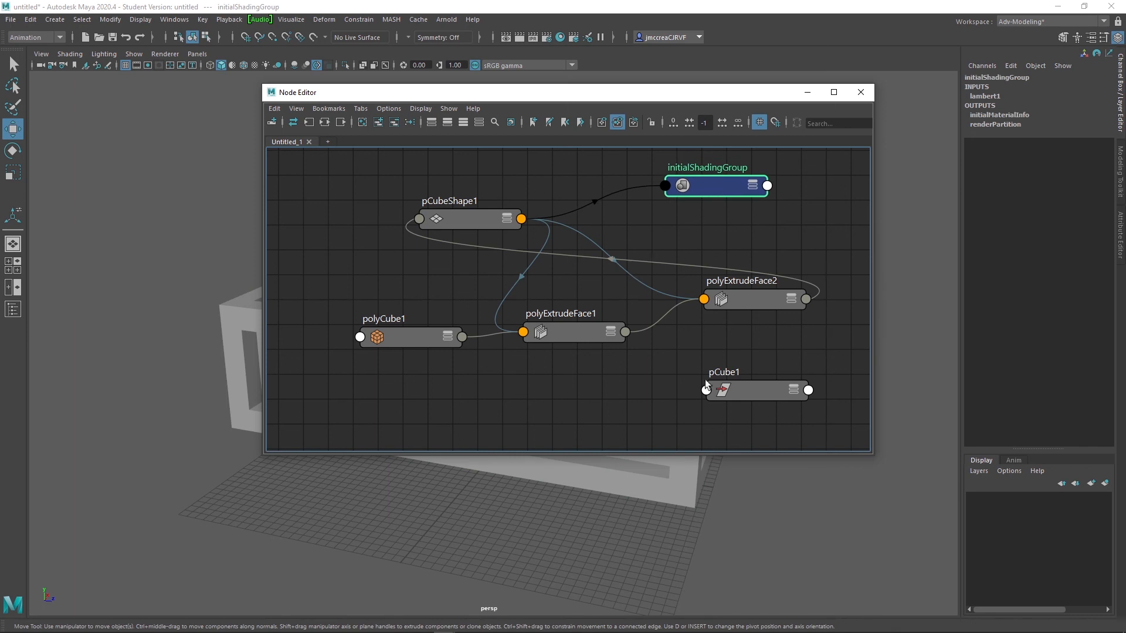
drag(575, 332, 581, 344)
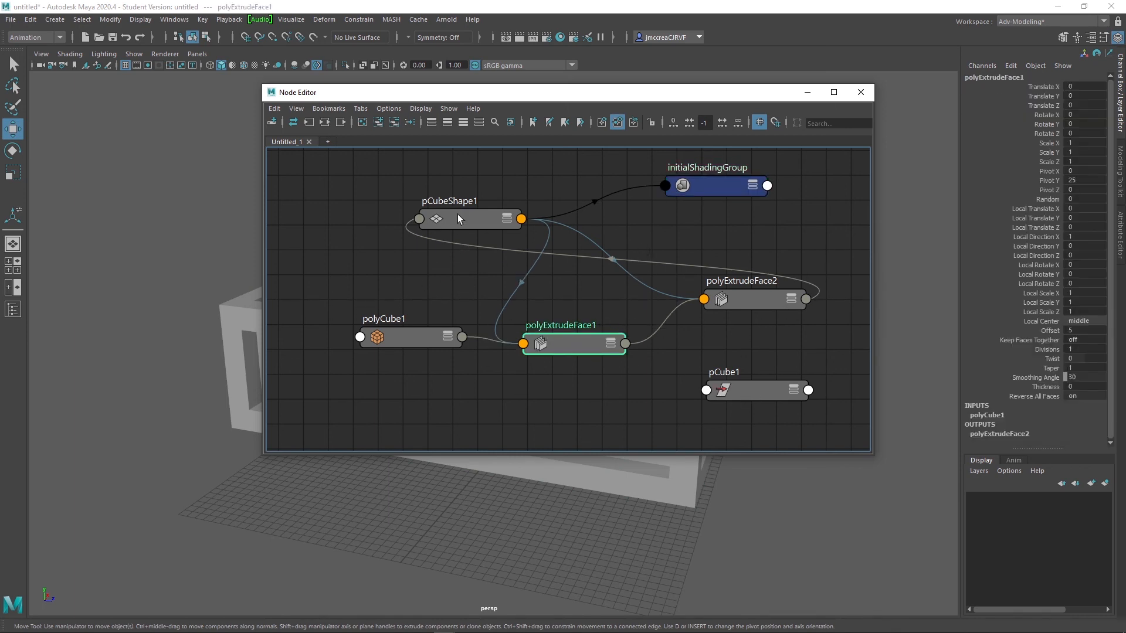
Graph only polyCube1's input connections, and clear the graph
click(403, 342)
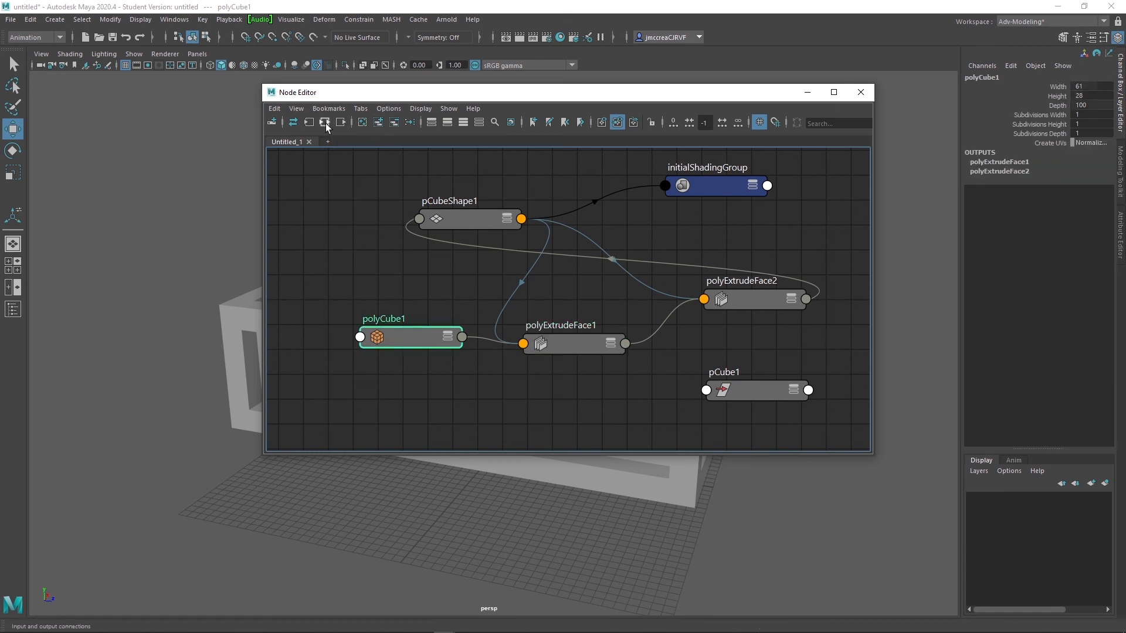
click(310, 122)
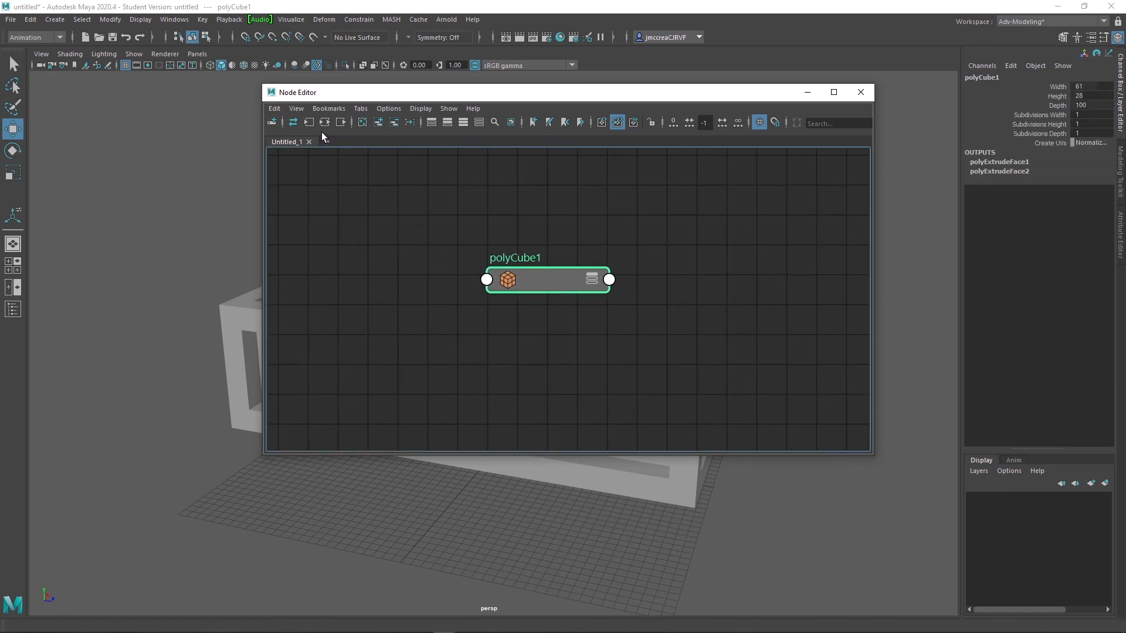
click(362, 122)
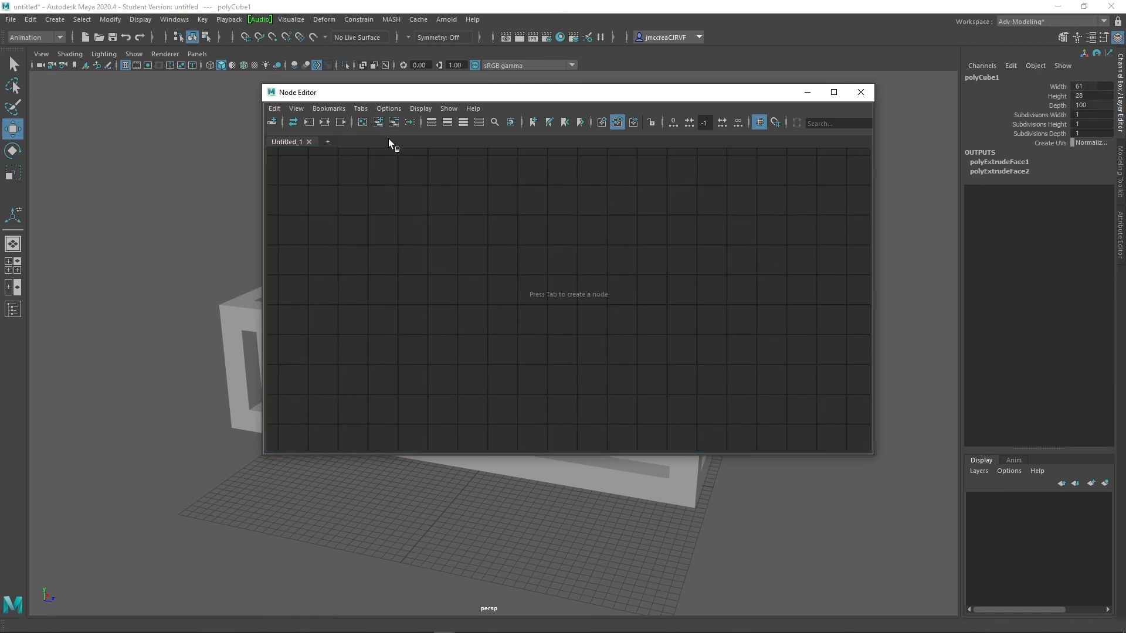
Select the crate in the viewport, add its nodes to the empty graph and select pCube1
click(236, 315)
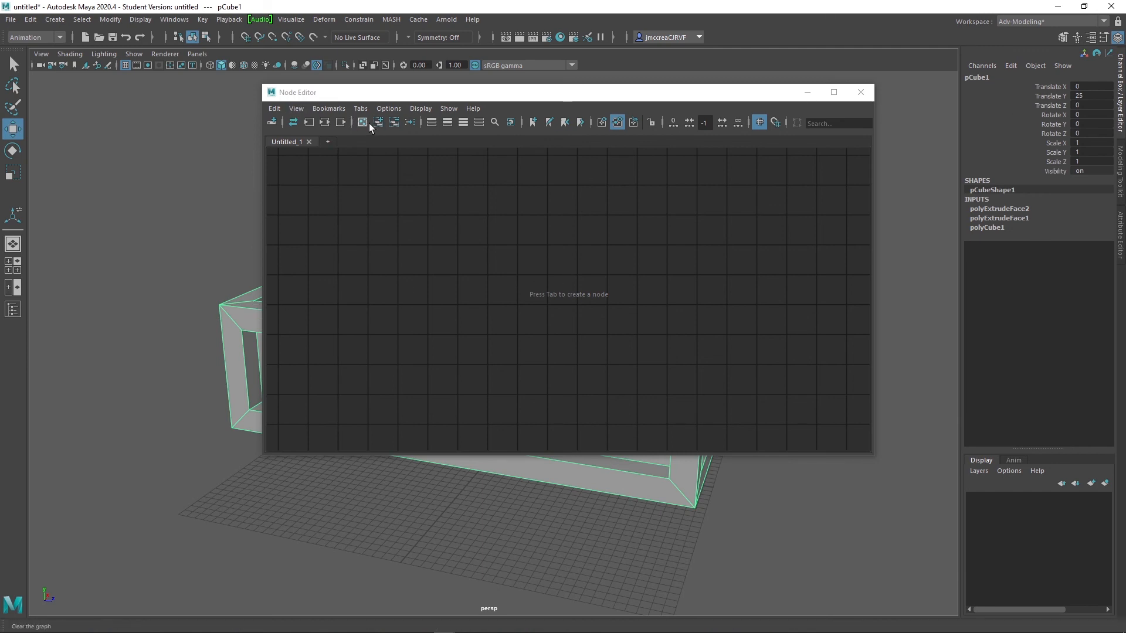
click(378, 121)
click(564, 281)
click(555, 261)
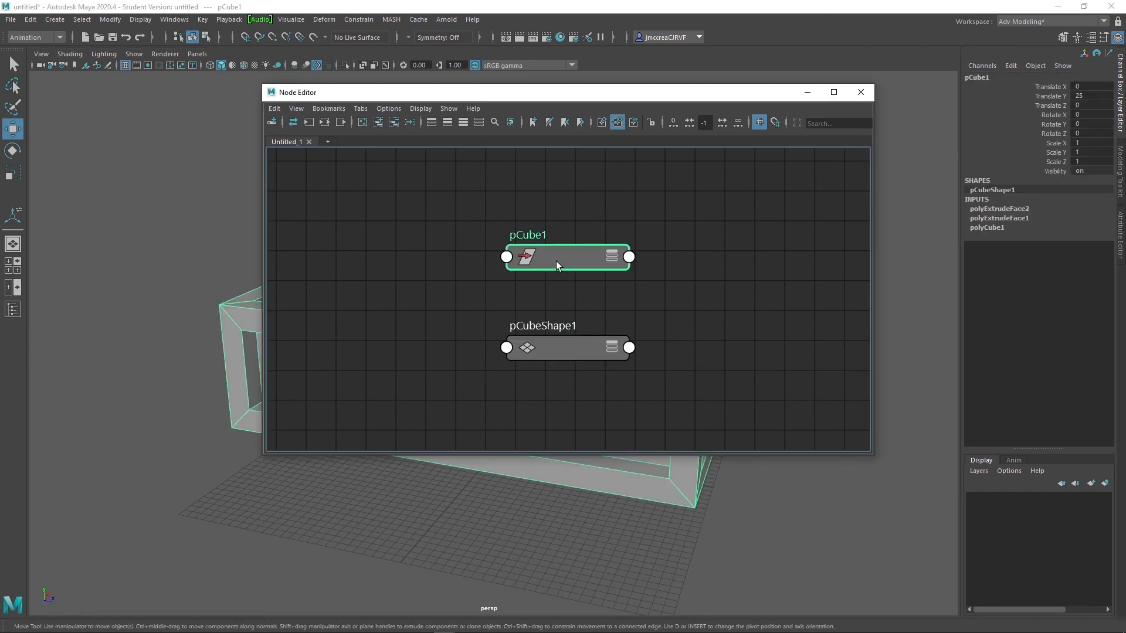
Delete the pCube1 node, move the Node Editor window aside to check the scene, and undo the deletion
key(Delete)
drag(469, 94, 505, 113)
key(ctrl+z)
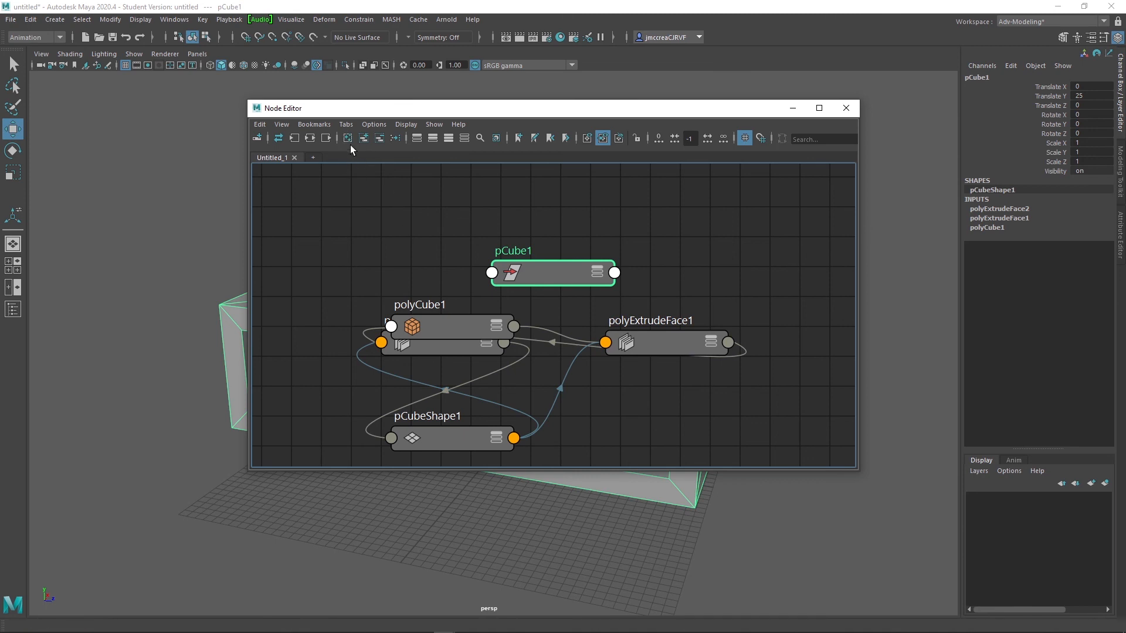
Pull the overlapping polyCube1 and polyExtrudeFace2 nodes apart, and clear the graph
drag(446, 326, 395, 228)
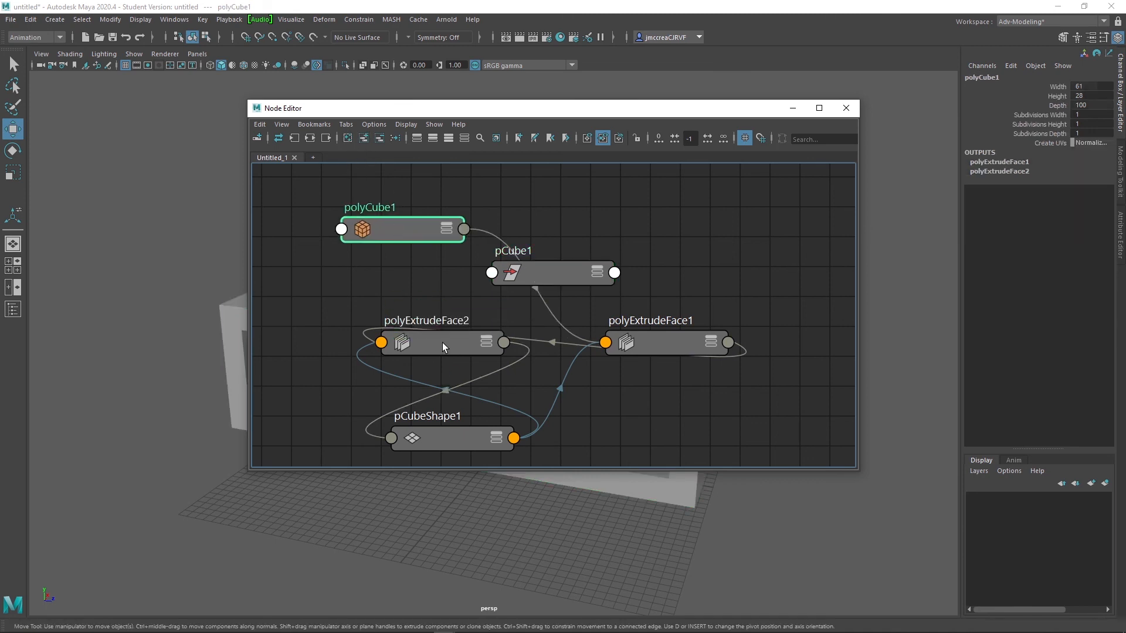
drag(442, 342, 399, 286)
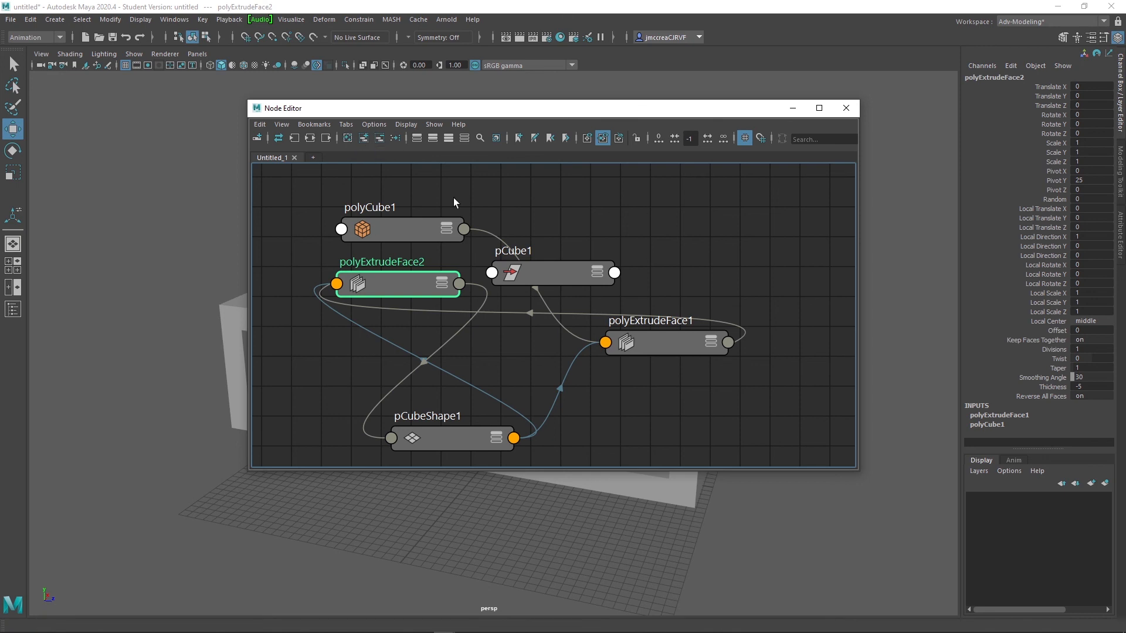
click(347, 137)
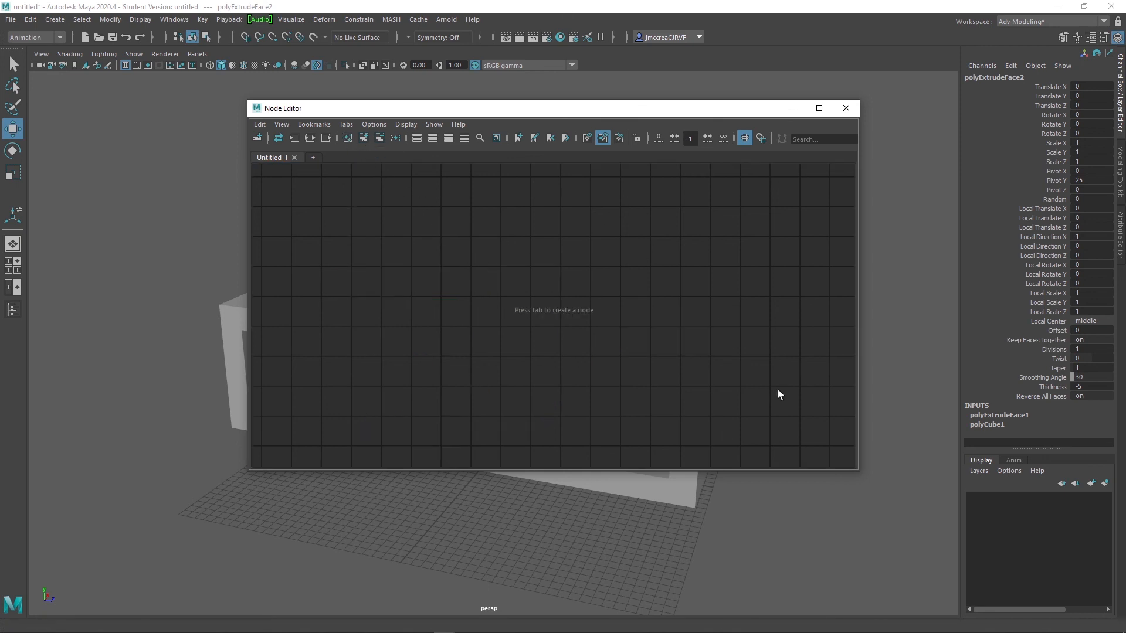
Add the crate's nodes to the graph, remove pCube1 from the graph and add it back
click(231, 316)
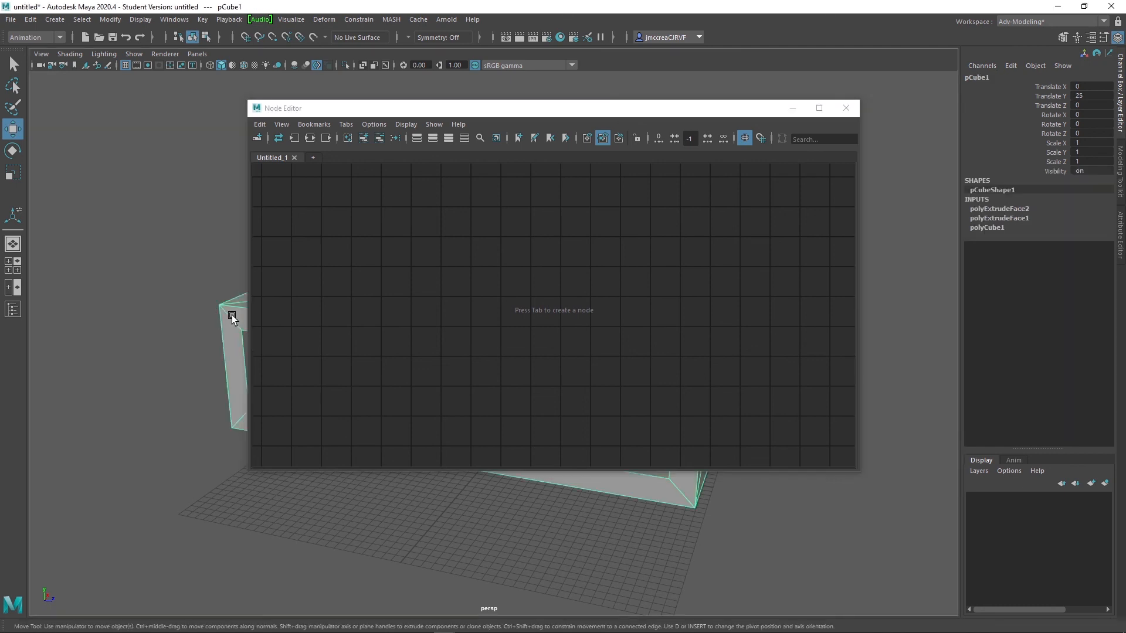
click(364, 138)
click(379, 138)
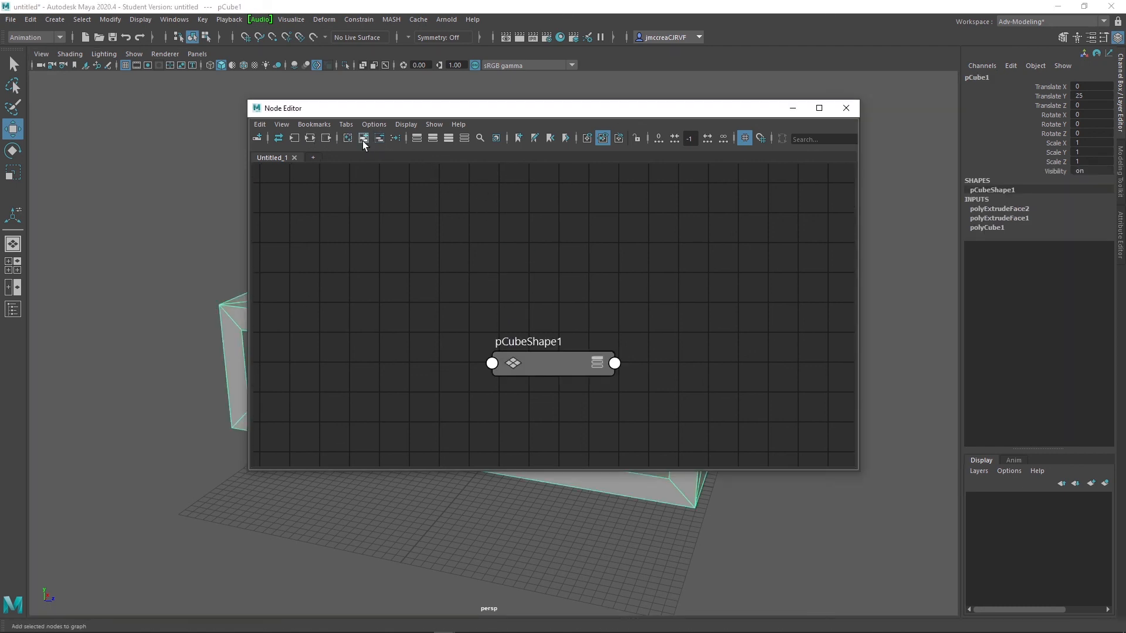
click(363, 140)
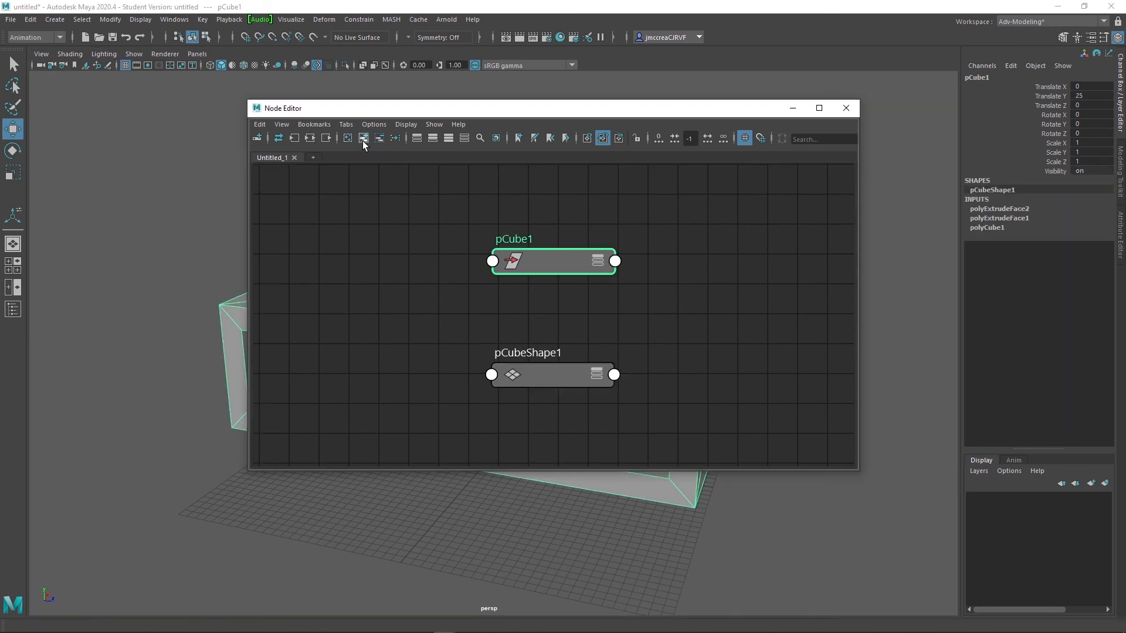
Graph pCube1's input and output connections, followed by its input connections only
click(310, 139)
click(294, 138)
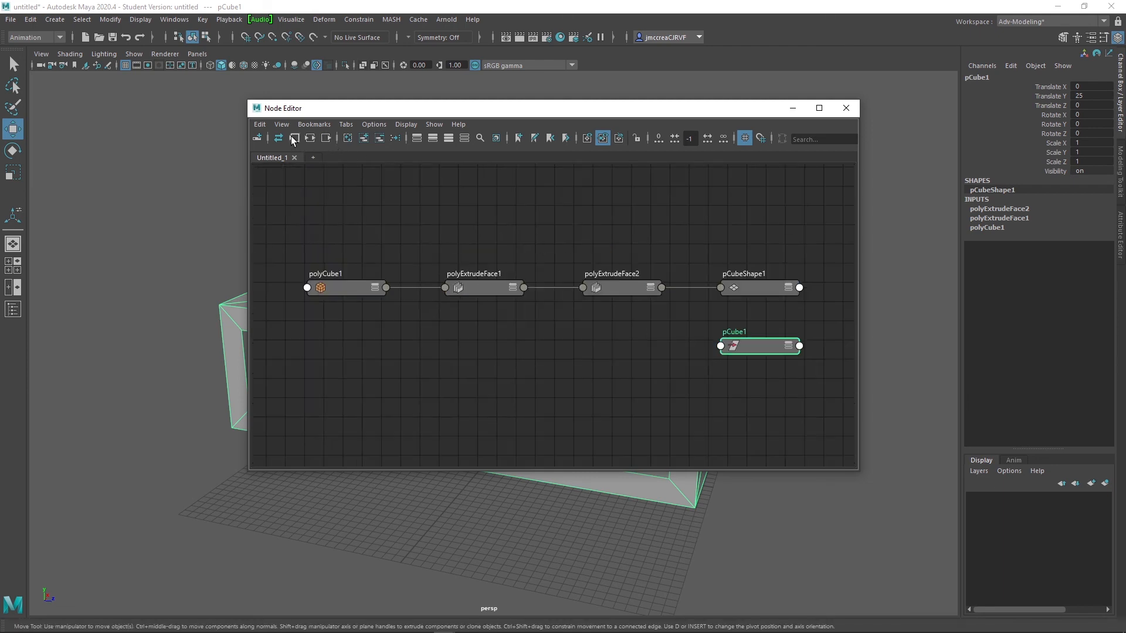